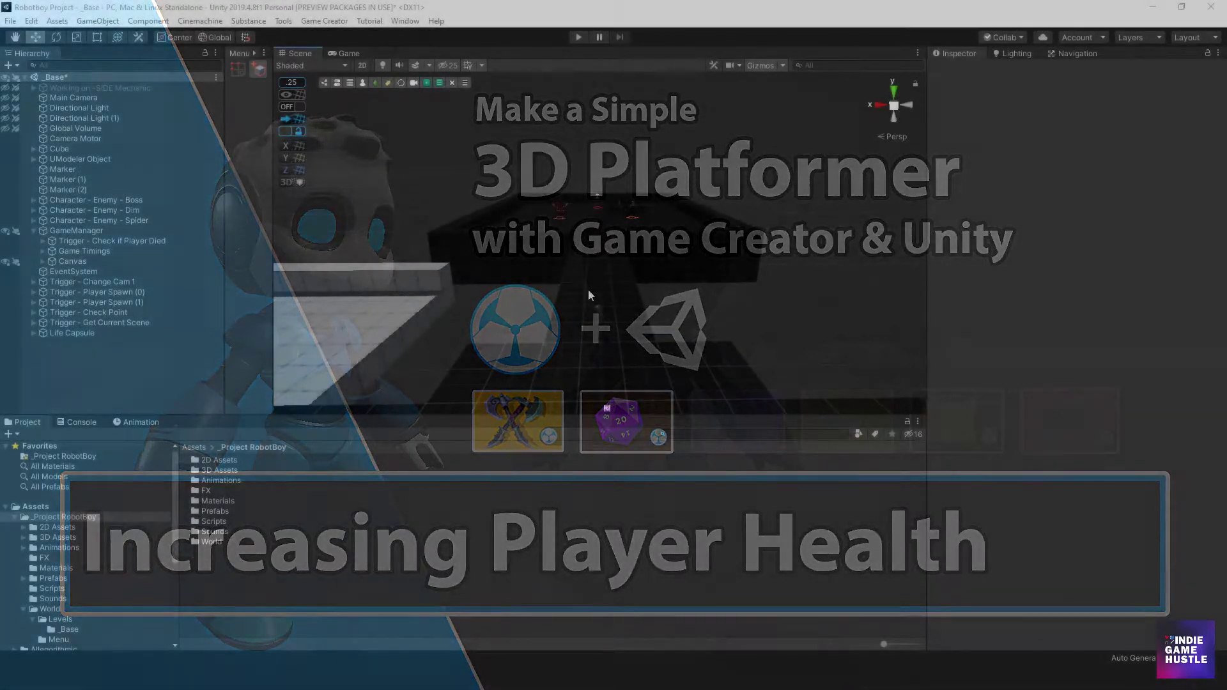
# Step: Examine the Life Capsule on the dark walkway, including its nested Trigger (2) with its conditions and actions
pyautogui.scroll(1, 604, 274)
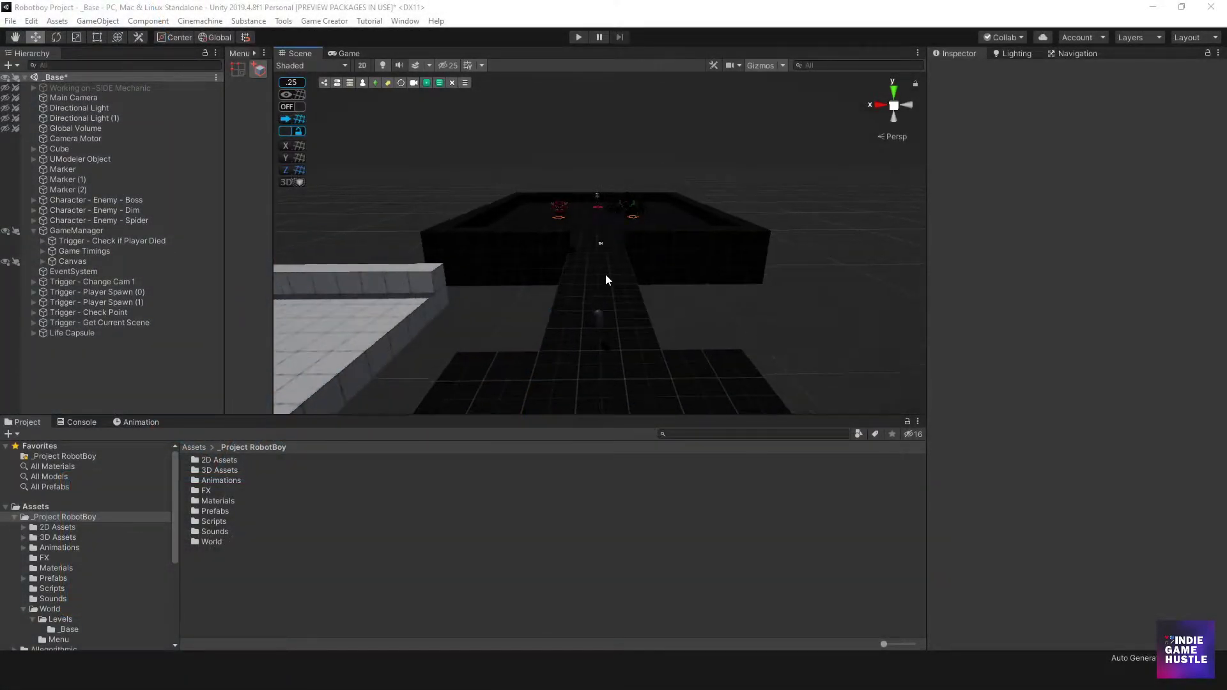
pyautogui.moveTo(605, 274); pyautogui.dragTo(604, 288, button='middle')
pyautogui.scroll(1, 603, 305)
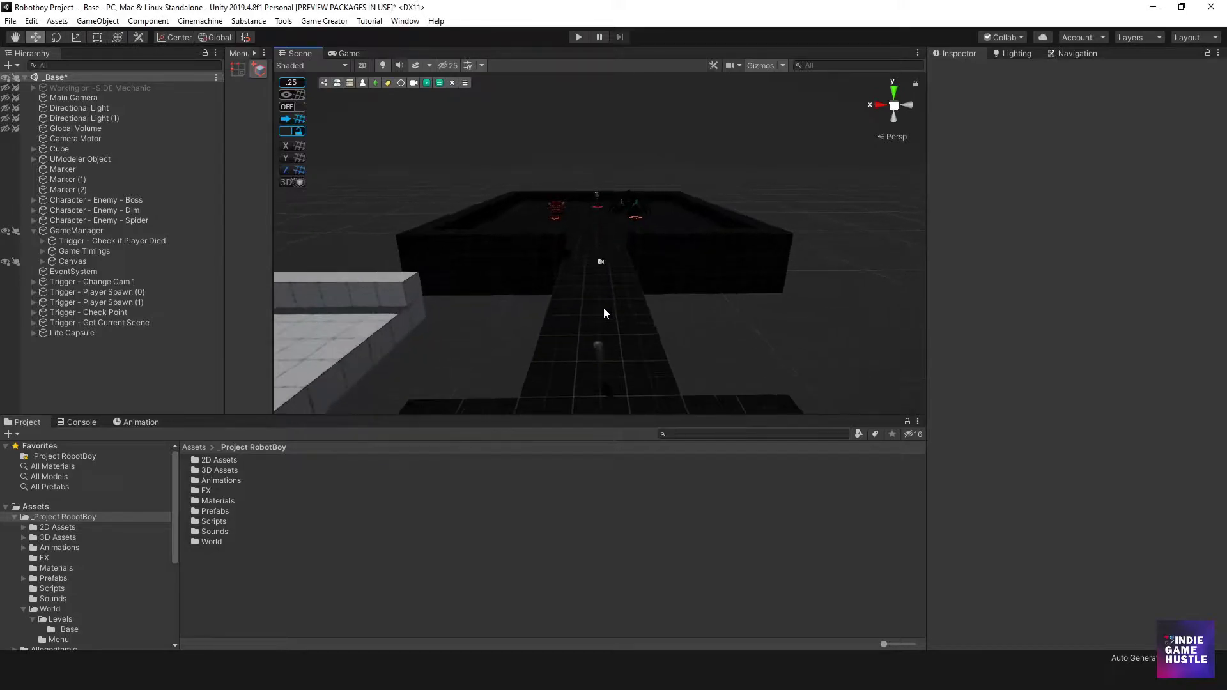
pyautogui.moveTo(591, 340); pyautogui.dragTo(588, 297, button='middle')
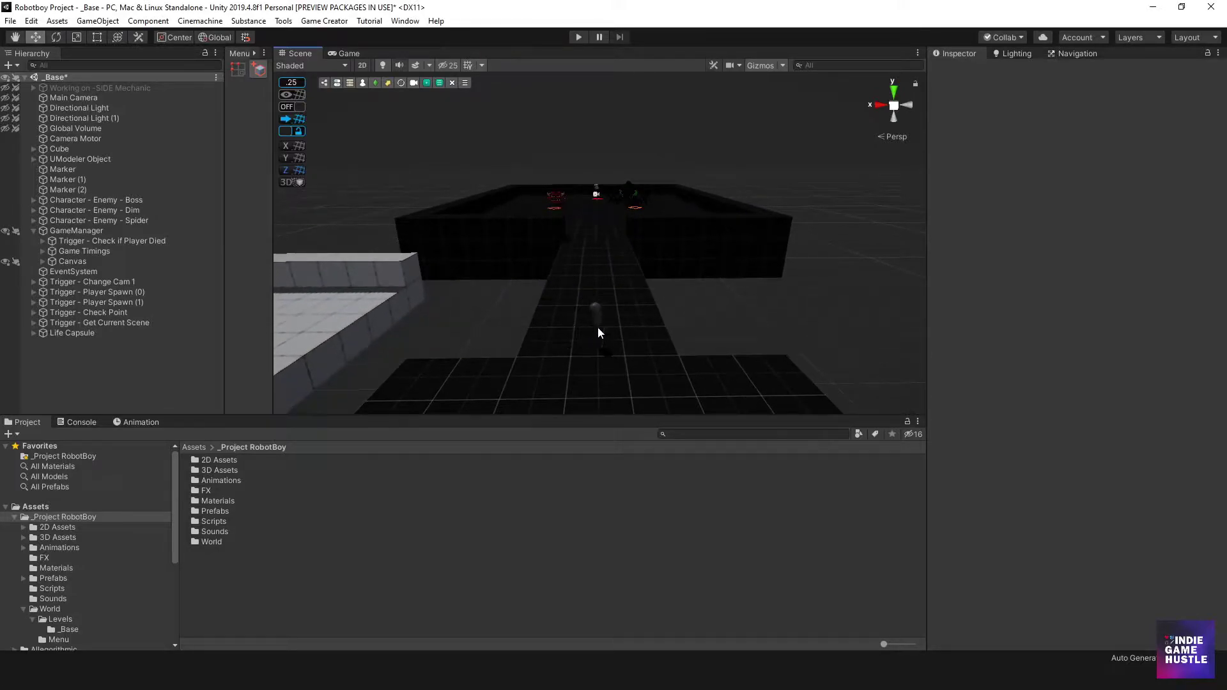
pyautogui.click(86, 333)
pyautogui.scroll(3, 643, 342)
pyautogui.moveTo(646, 342); pyautogui.dragTo(648, 278, button='middle')
pyautogui.scroll(-2, 647, 278)
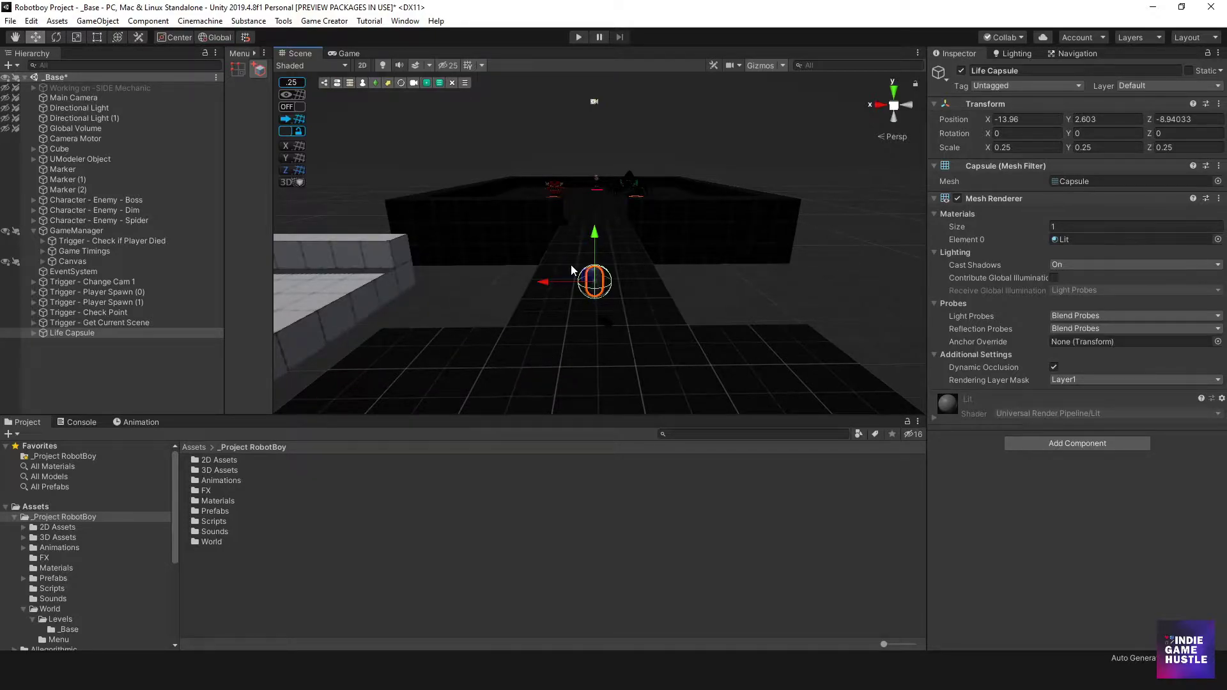
pyautogui.moveTo(584, 294); pyautogui.dragTo(588, 279, button='middle')
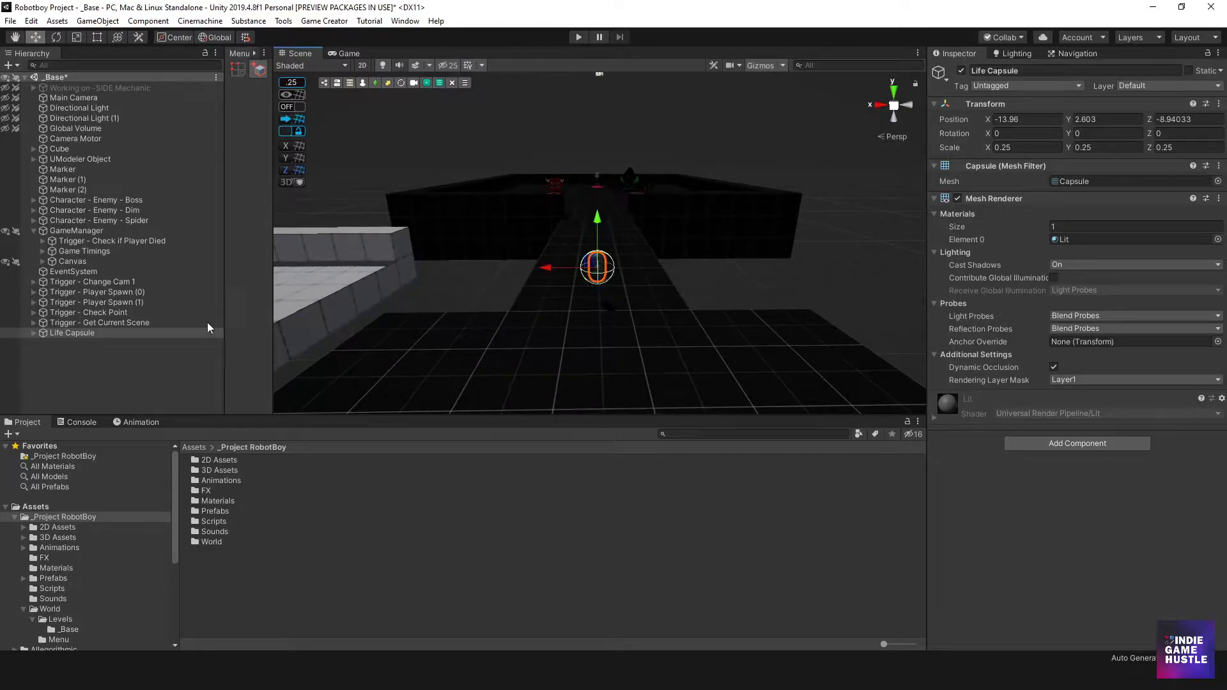
pyautogui.click(40, 358)
pyautogui.click(35, 334)
pyautogui.click(83, 334)
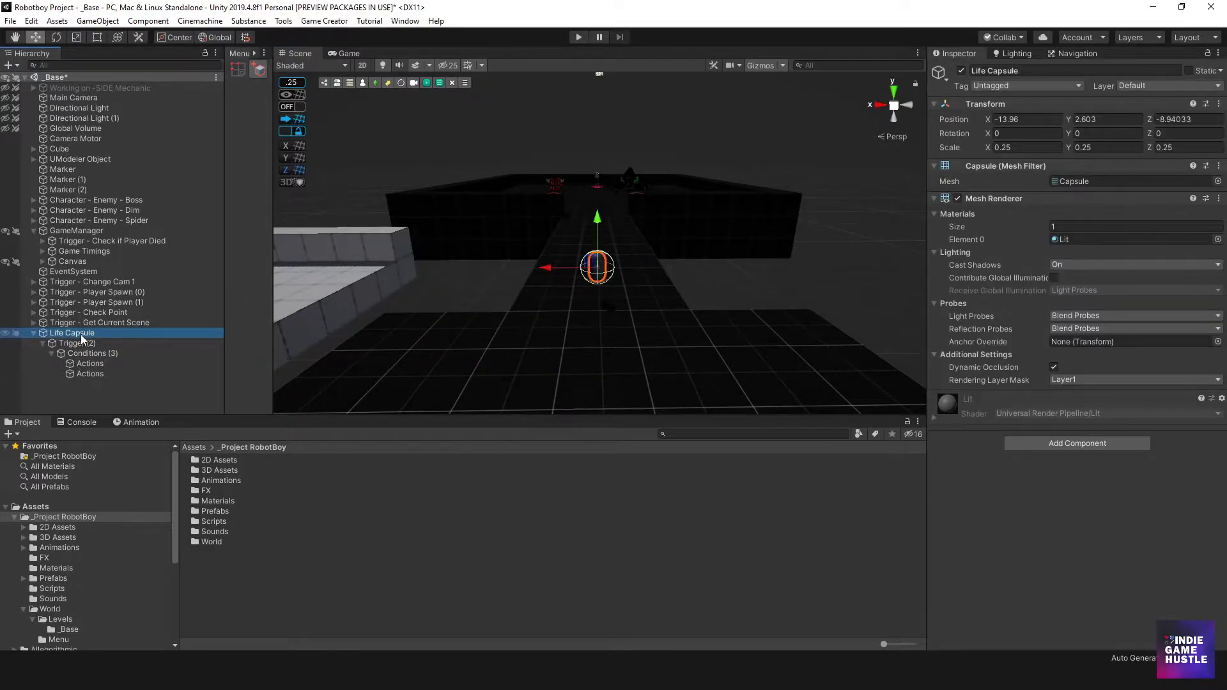
pyautogui.click(80, 344)
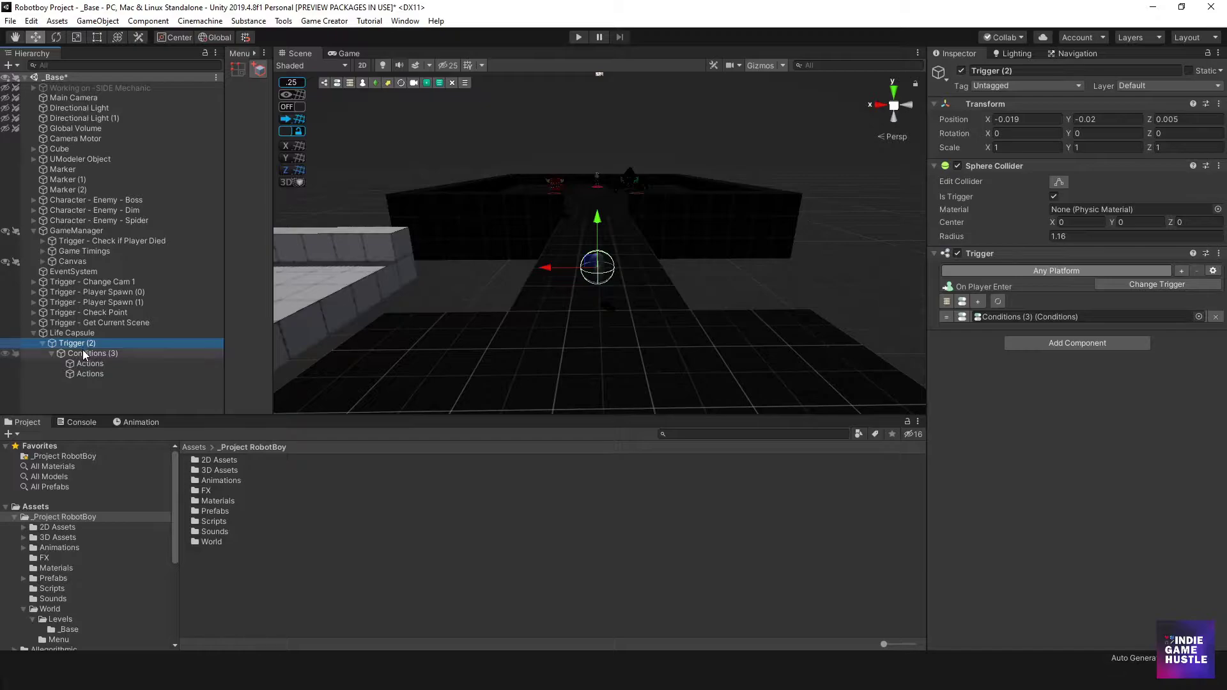
# Step: Duplicate the Life Capsule together with its trigger, conditions and actions
pyautogui.click(34, 333)
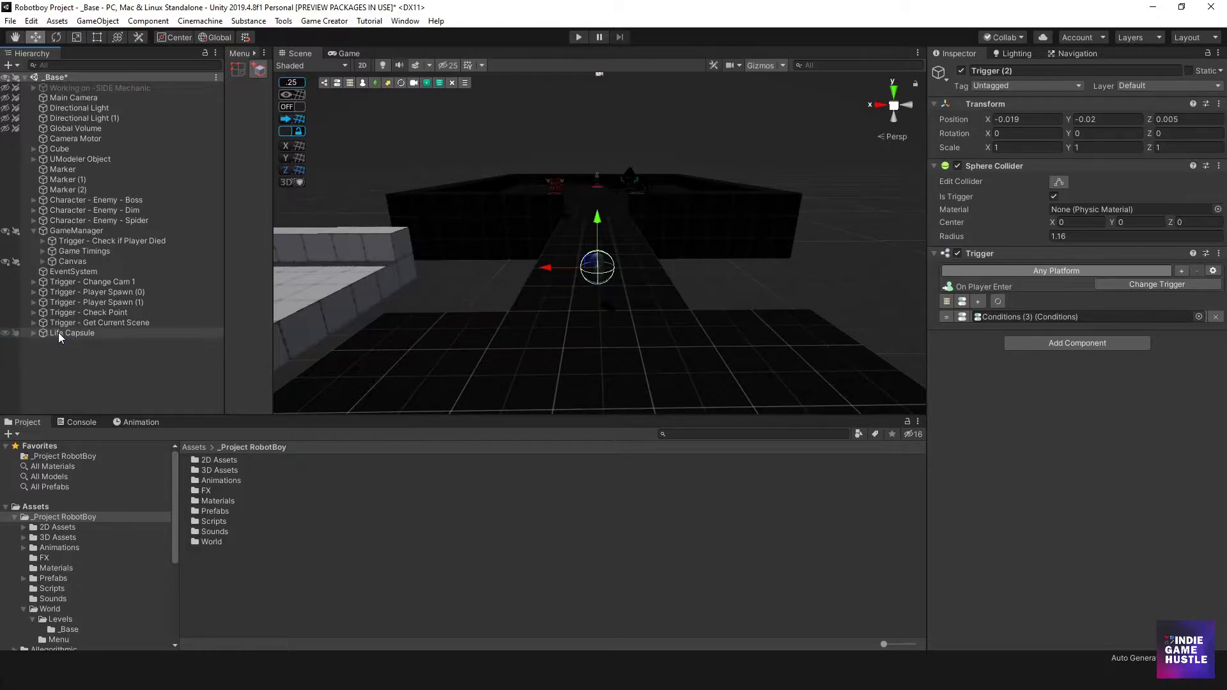
pyautogui.click(64, 332)
pyautogui.hotkey('ctrl', 'd')
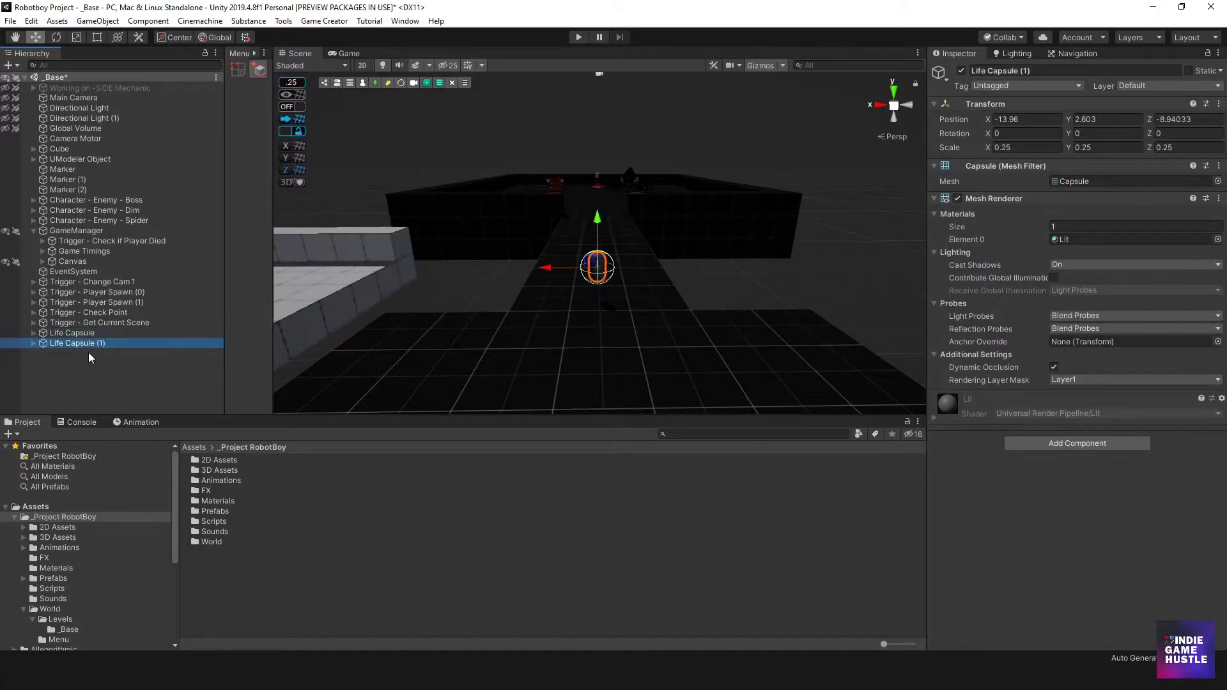
# Step: Move the duplicated capsule off the walkway onto the wide dark floor, to about X -16.49, Z -7.31
pyautogui.keyDown('alt'); pyautogui.moveTo(744, 251); pyautogui.dragTo(639, 269); pyautogui.keyUp('alt')
pyautogui.keyDown('alt'); pyautogui.moveTo(456, 320); pyautogui.dragTo(542, 348); pyautogui.keyUp('alt')
pyautogui.keyDown('alt'); pyautogui.scroll(-3, 569, 307); pyautogui.keyUp('alt')
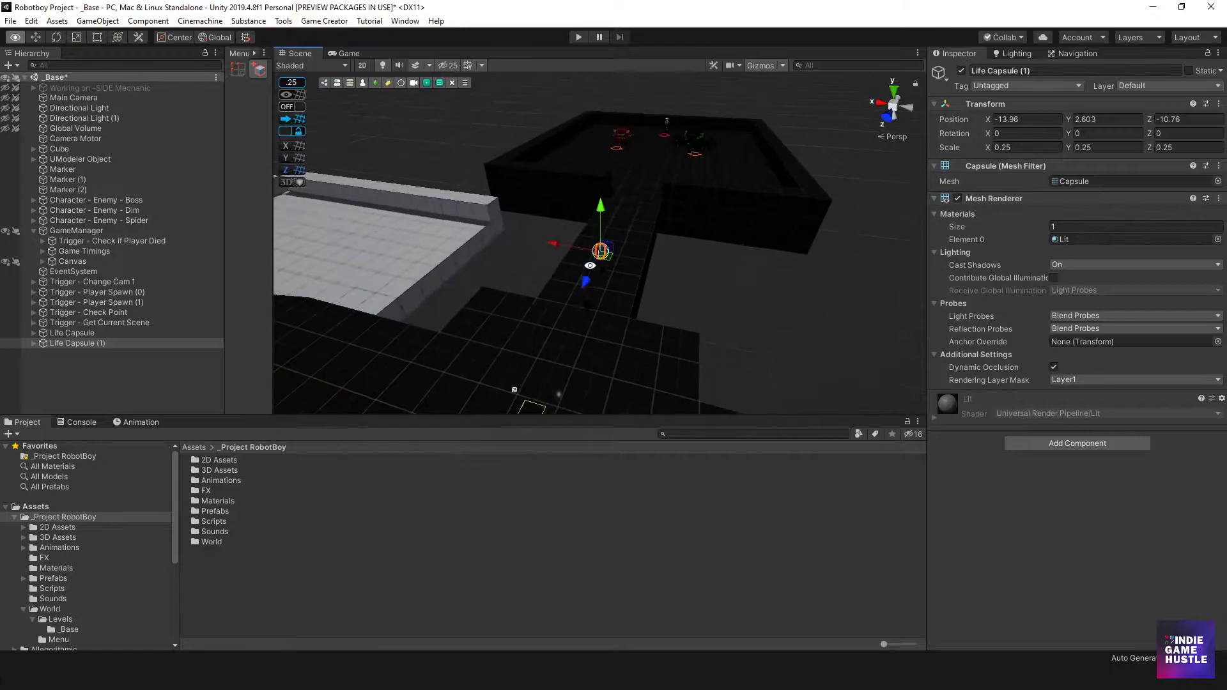
pyautogui.moveTo(607, 258); pyautogui.dragTo(675, 359)
pyautogui.keyDown('alt'); pyautogui.moveTo(531, 365); pyautogui.dragTo(465, 317); pyautogui.keyUp('alt')
pyautogui.press('f')
pyautogui.keyDown('alt'); pyautogui.scroll(-10, 580, 333); pyautogui.keyUp('alt')
pyautogui.keyDown('alt'); pyautogui.moveTo(466, 317); pyautogui.dragTo(613, 263, button='middle'); pyautogui.keyUp('alt')
pyautogui.keyDown('alt'); pyautogui.moveTo(614, 263); pyautogui.dragTo(578, 260); pyautogui.keyUp('alt')
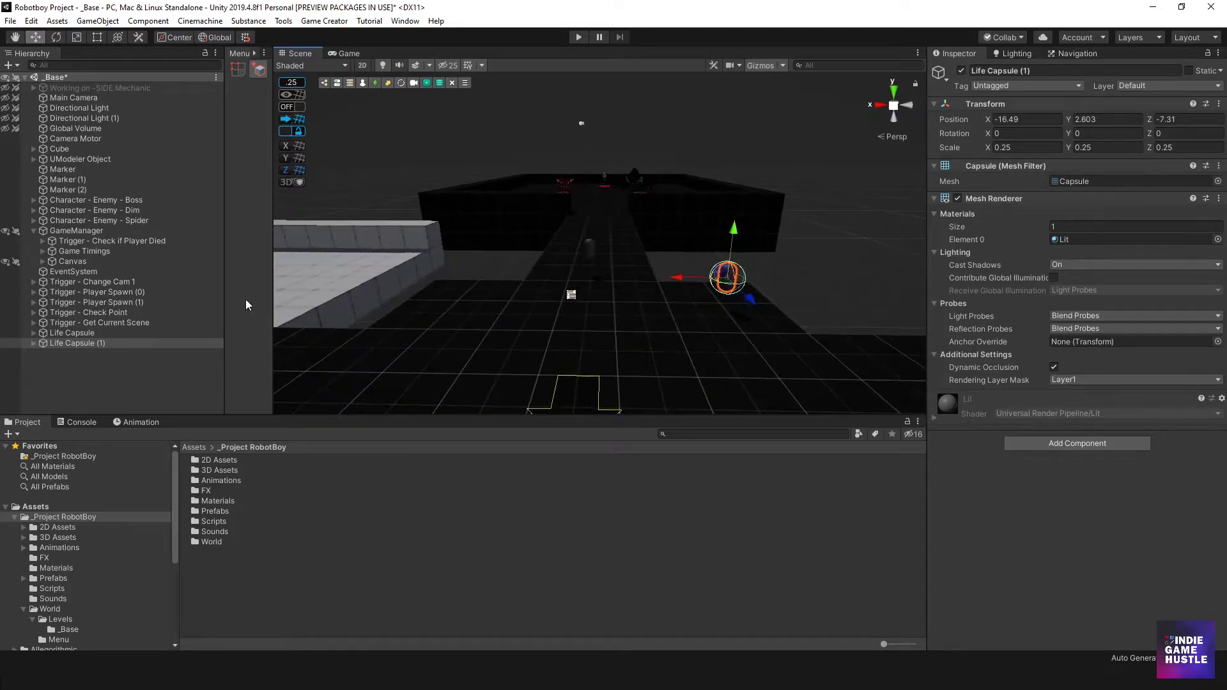
# Step: Create a new material named Health in the project's Materials folder
pyautogui.doubleClick(215, 502)
pyautogui.rightClick(223, 489)
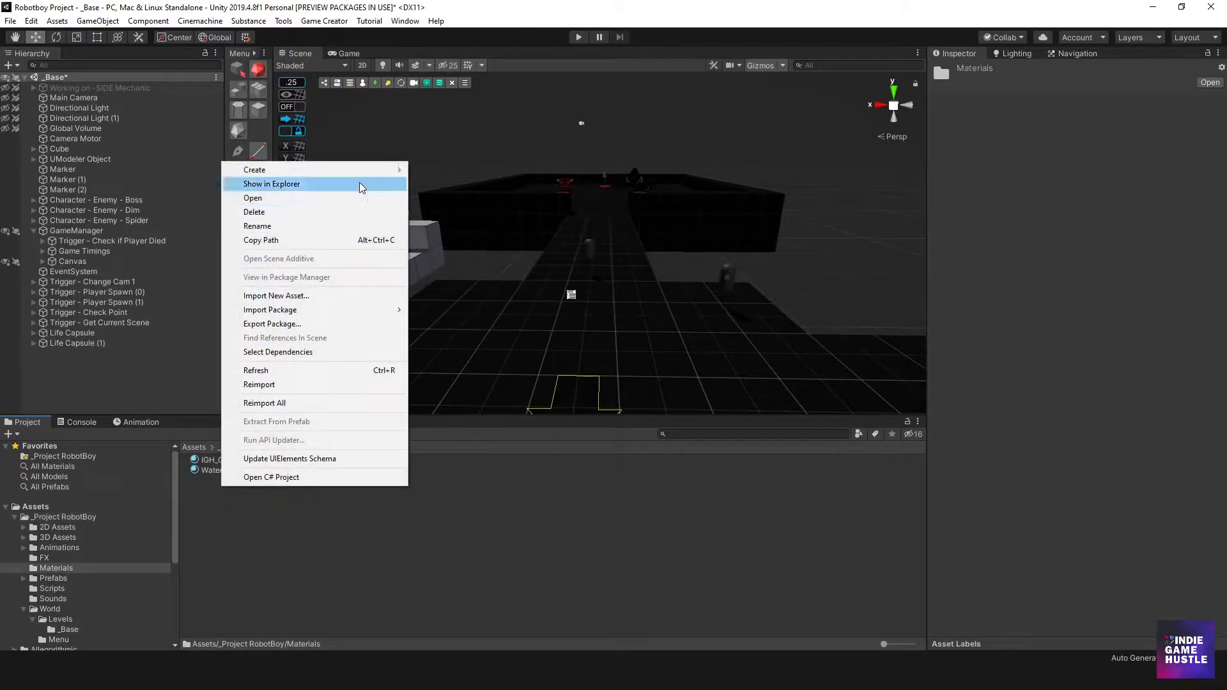
pyautogui.moveTo(367, 171)
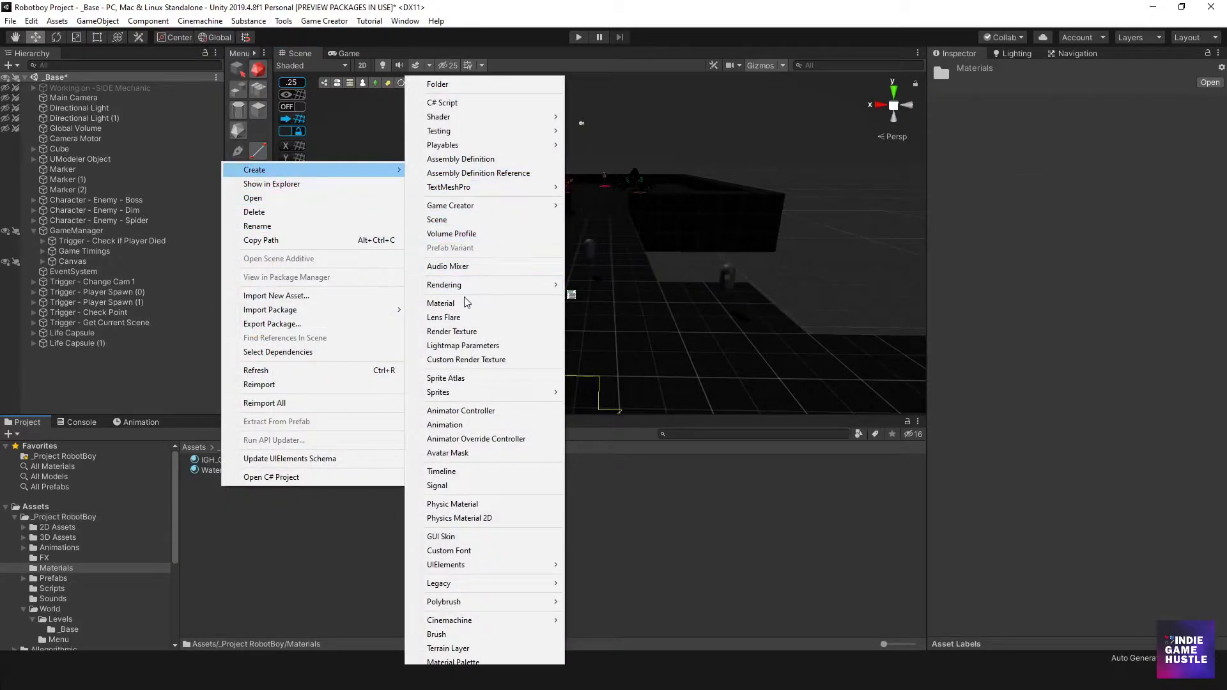
pyautogui.click(466, 303)
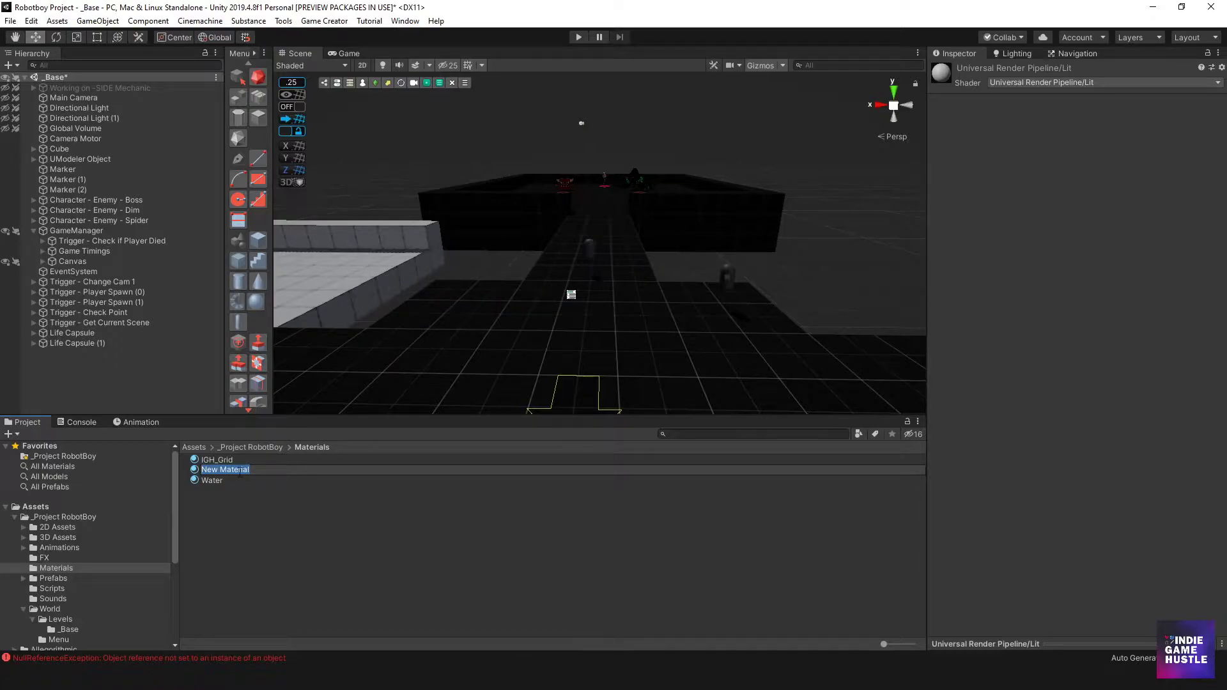
pyautogui.write('Health')
pyautogui.press('Return')
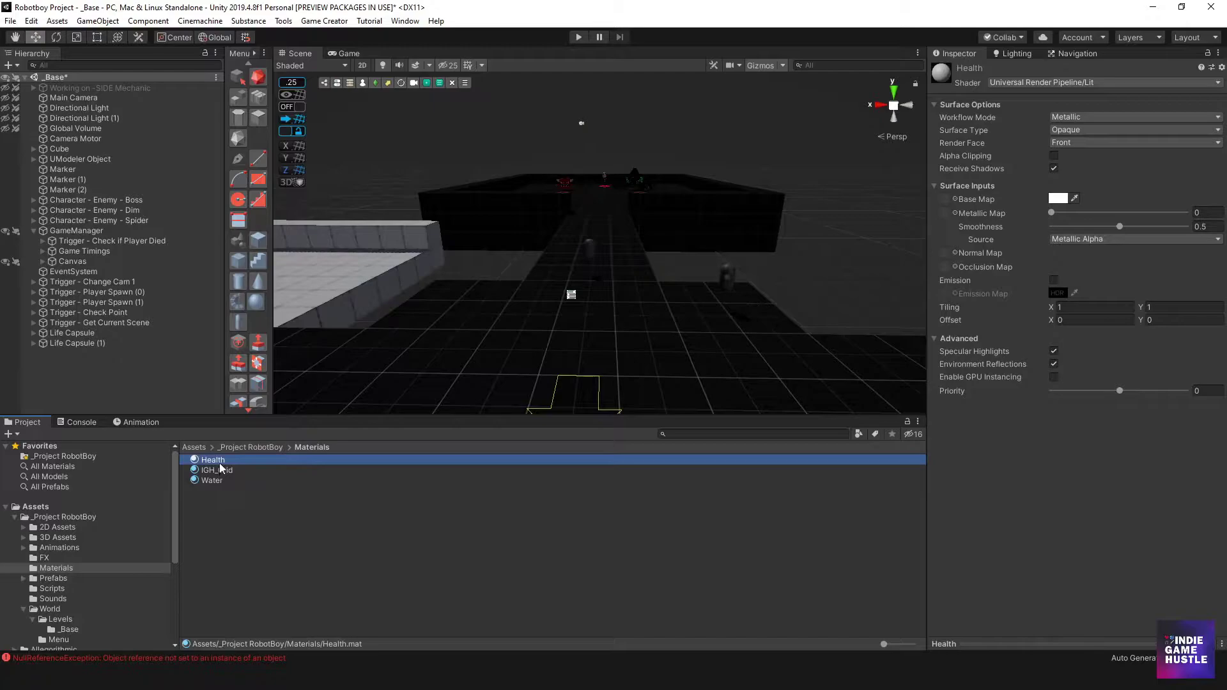
# Step: Duplicate the Health material and name the copy Lives
pyautogui.hotkey('ctrl', 'd')
pyautogui.click(219, 461)
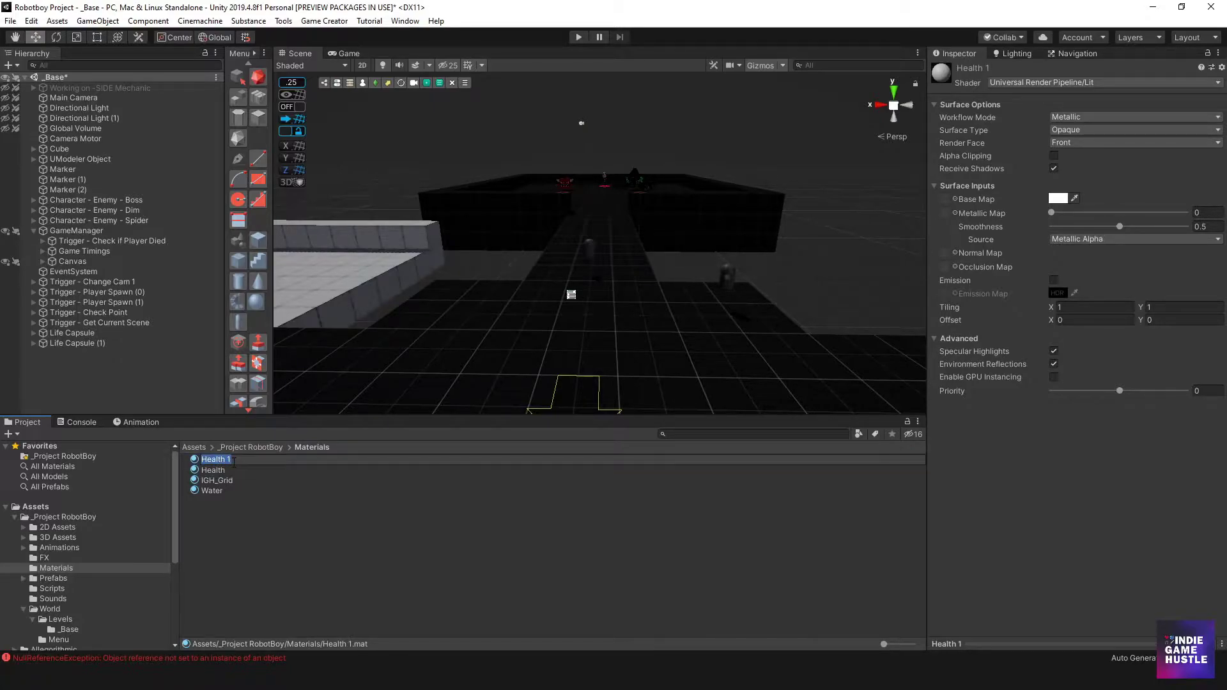
pyautogui.write('Lives')
pyautogui.press('Return')
# Step: Set the Health material's Base Map colour to a saturated green
pyautogui.click(217, 462)
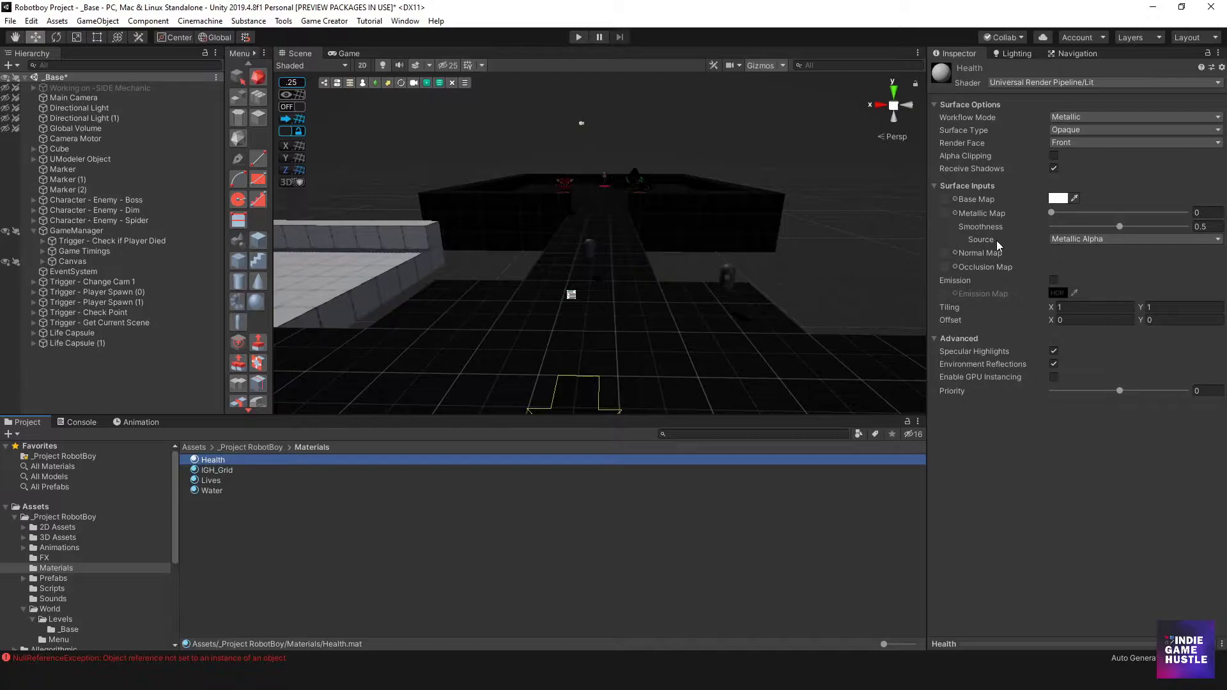
pyautogui.click(1061, 199)
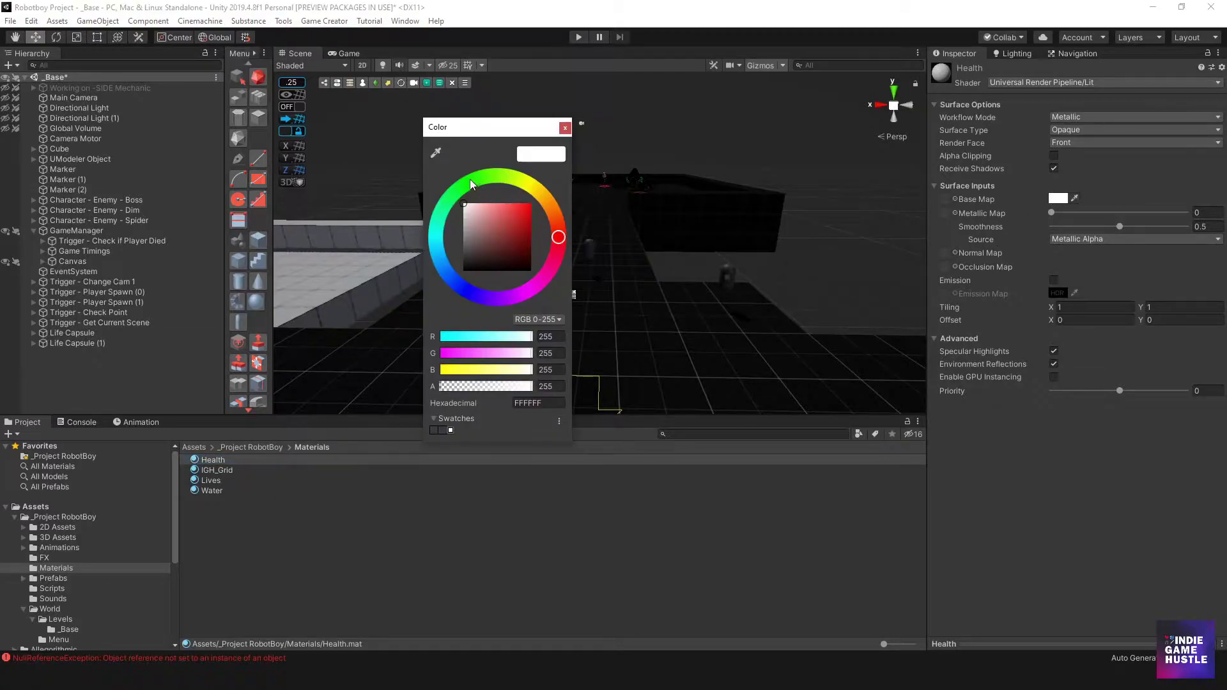
pyautogui.click(471, 182)
pyautogui.moveTo(511, 226)
pyautogui.mouseDown()
pyautogui.moveTo(522, 212)
pyautogui.moveTo(536, 221)
pyautogui.mouseUp()
pyautogui.click(565, 128)
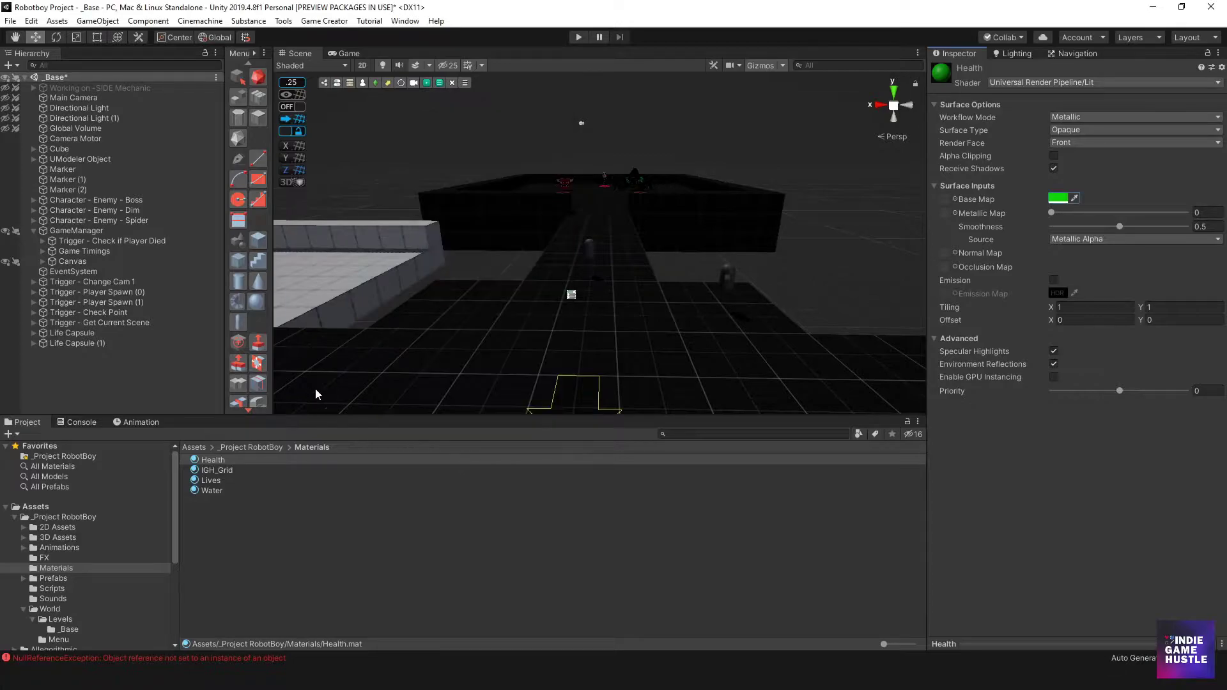
# Step: Set the Lives material's Base Map colour to a saturated blue, about hexadecimal 007BC3
pyautogui.click(211, 481)
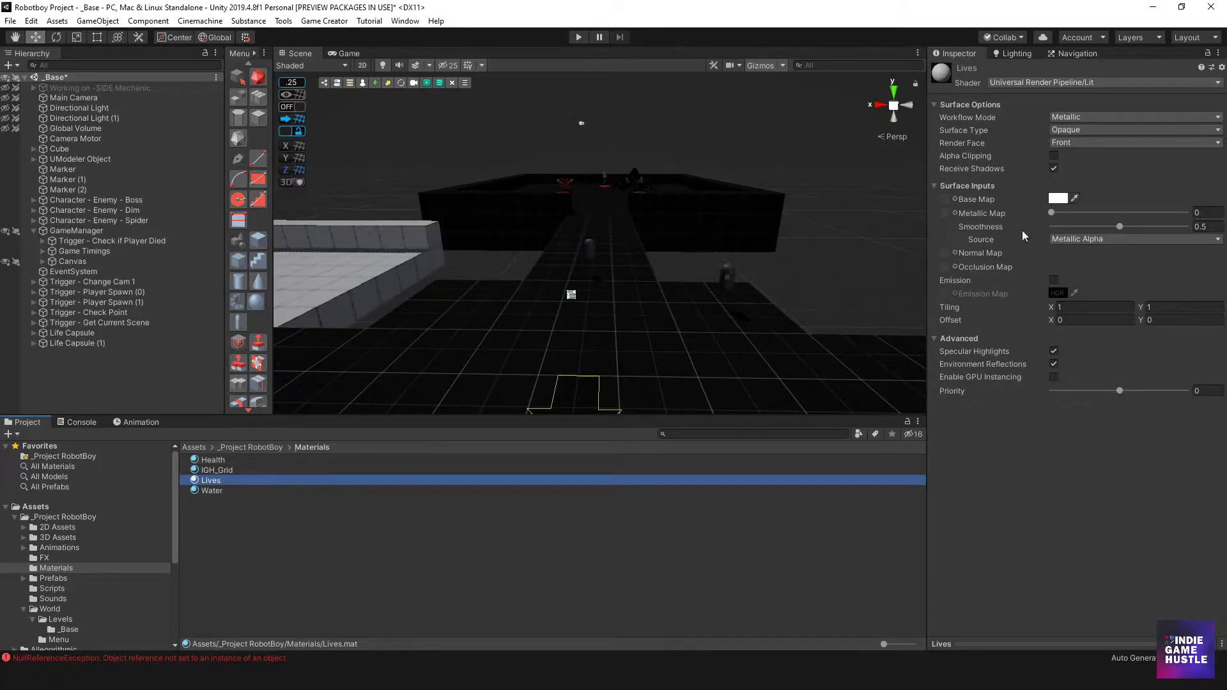
pyautogui.click(1058, 198)
pyautogui.moveTo(453, 294); pyautogui.dragTo(441, 261)
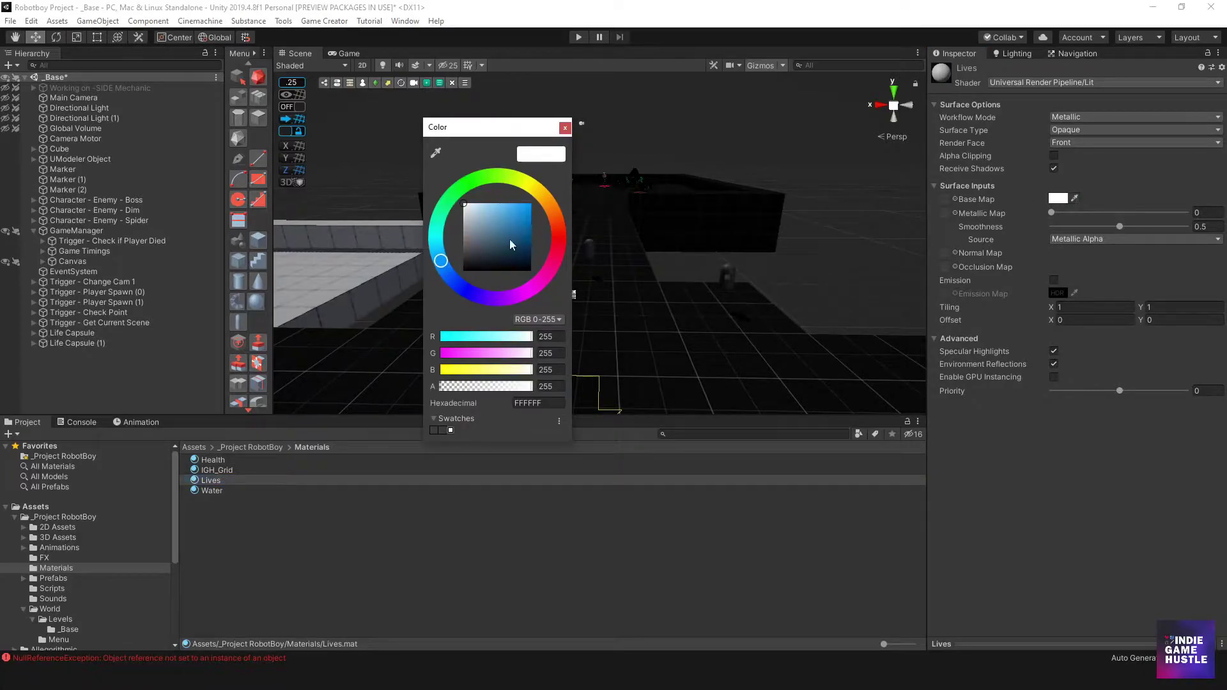
pyautogui.moveTo(508, 239); pyautogui.dragTo(538, 220)
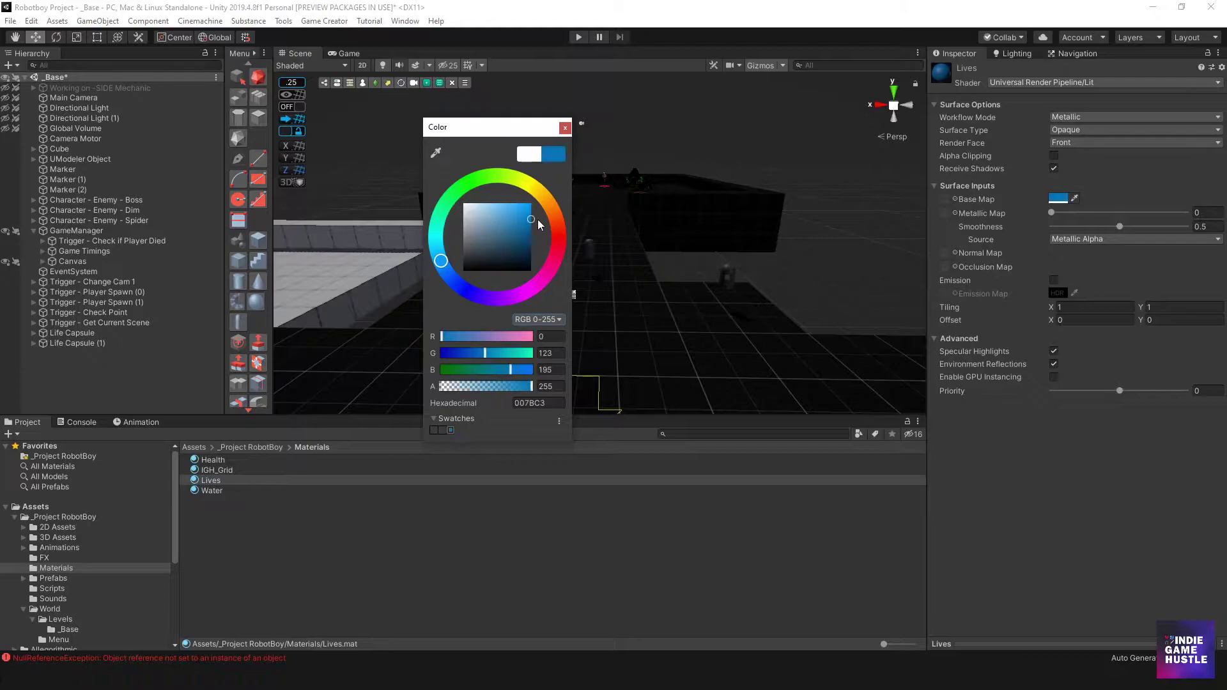
pyautogui.click(565, 128)
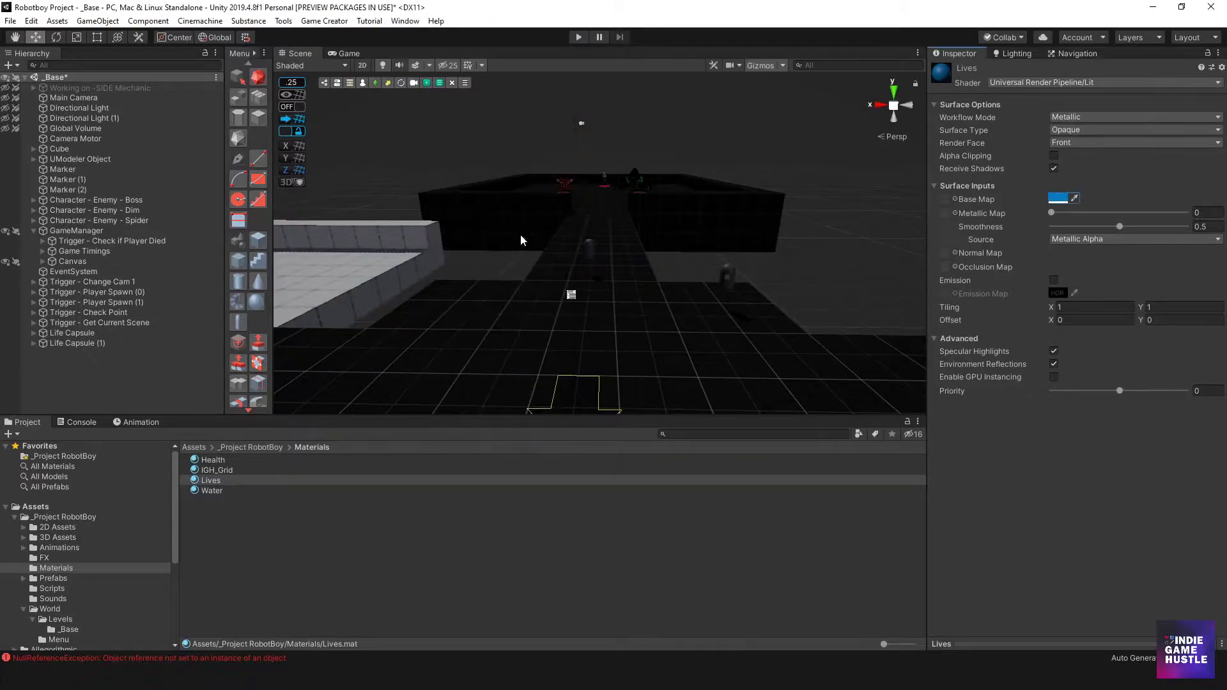
# Step: Clear the logged errors from the console and return to the project's materials
pyautogui.click(76, 422)
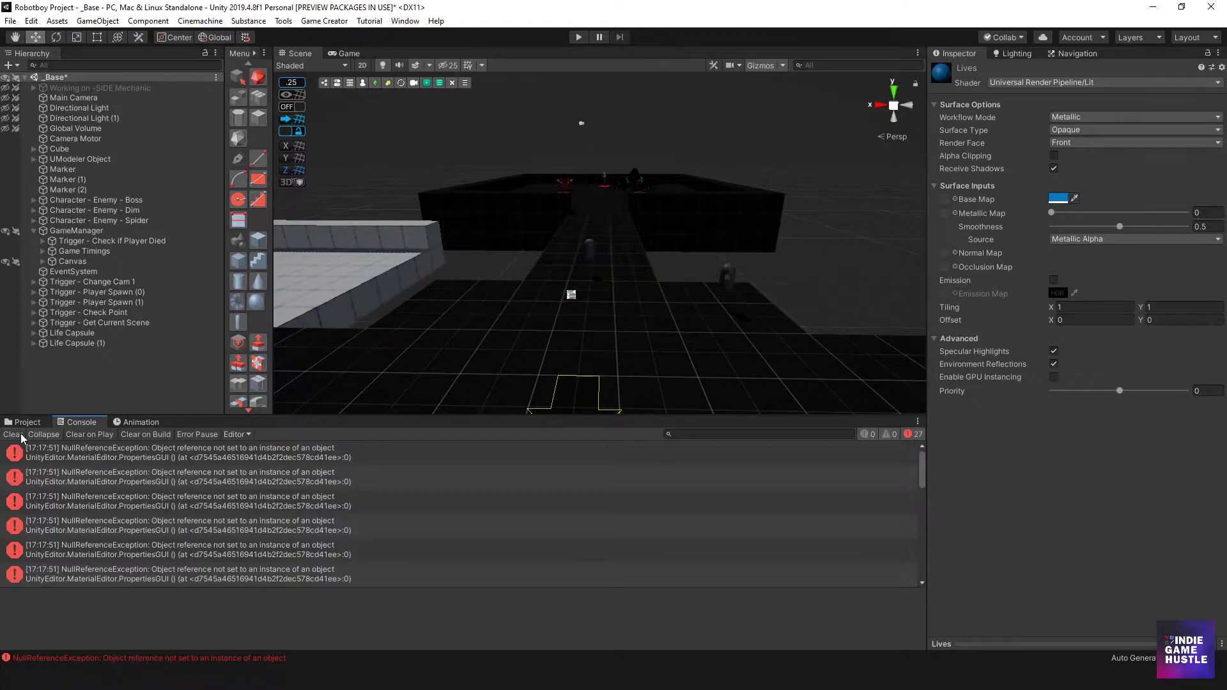
pyautogui.click(11, 439)
pyautogui.click(24, 422)
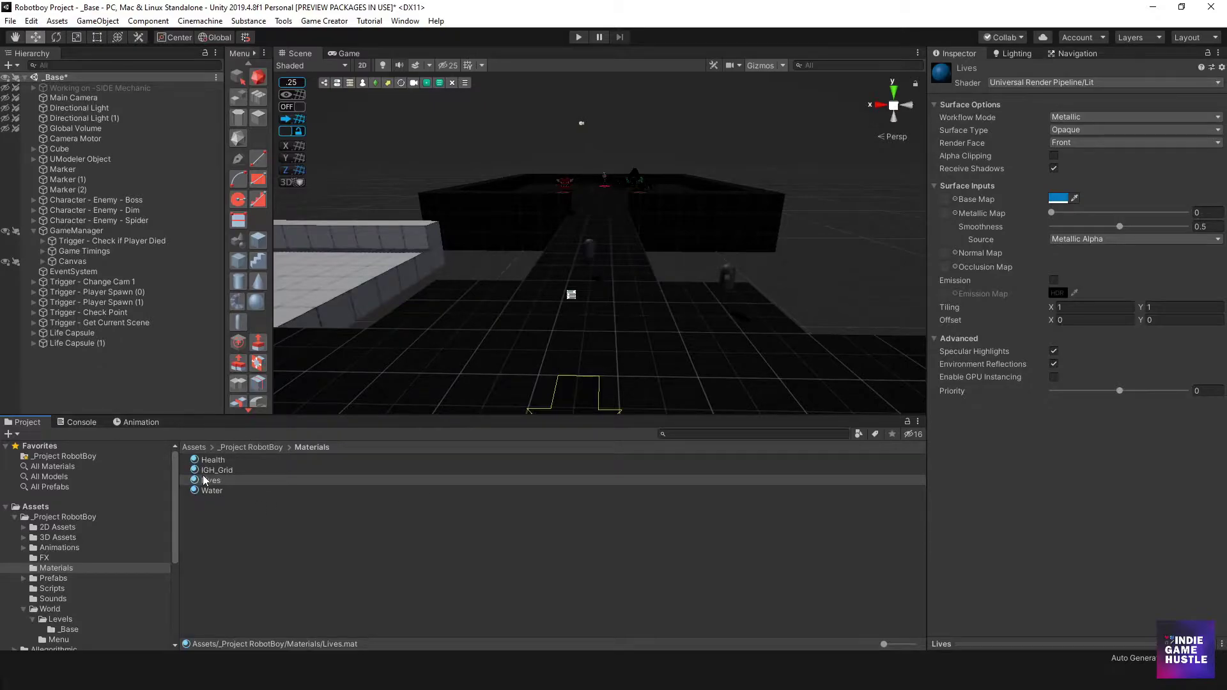
# Step: Apply the Health material to the duplicated capsule and the Lives material to the original capsule on the walkway
pyautogui.moveTo(196, 463)
pyautogui.mouseDown()
pyautogui.moveTo(432, 394)
pyautogui.moveTo(731, 271)
pyautogui.mouseUp()
pyautogui.moveTo(195, 482); pyautogui.dragTo(590, 250)
# Step: Reduce the Health material's smoothness to 0 and keep its metallic value at 0
pyautogui.click(210, 461)
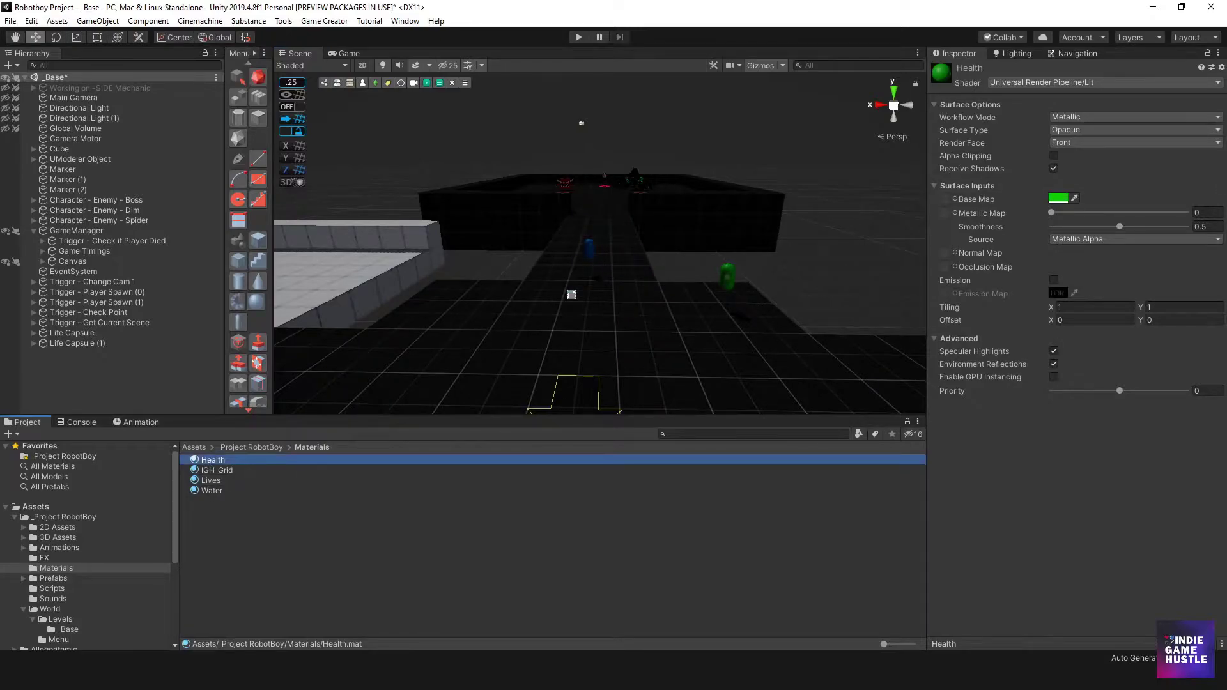
pyautogui.scroll(4, 713, 268)
pyautogui.moveTo(713, 269); pyautogui.dragTo(654, 238, button='middle')
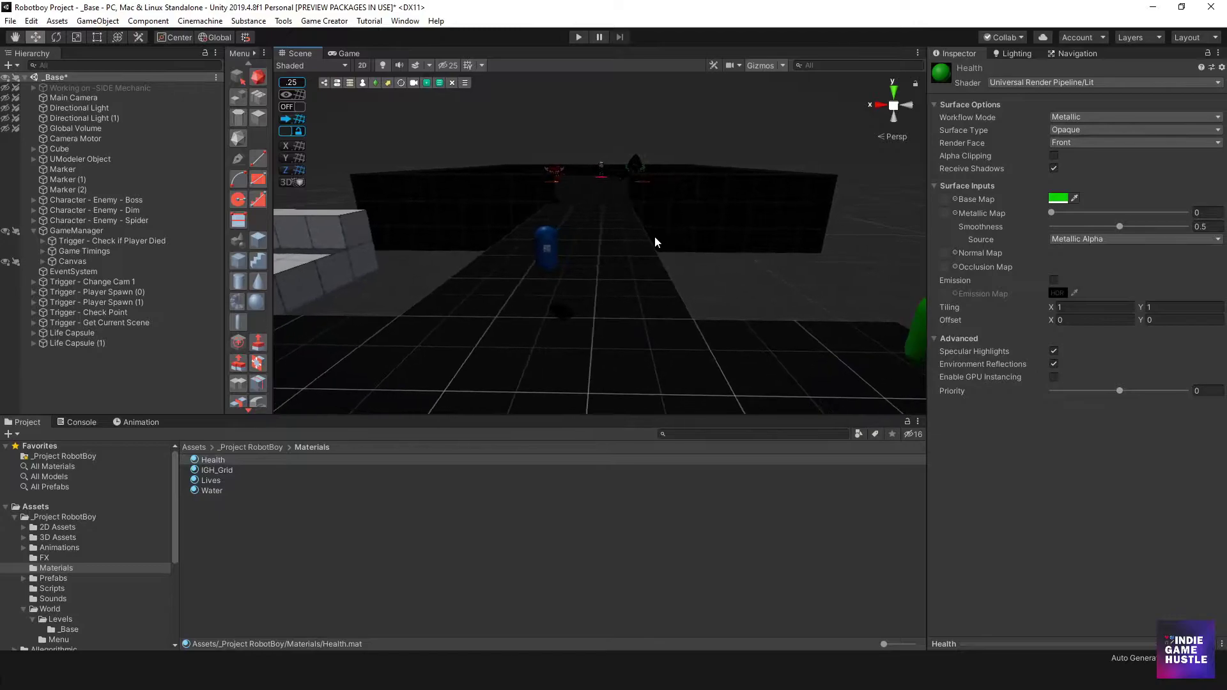
pyautogui.scroll(-2, 655, 239)
pyautogui.moveTo(1121, 225); pyautogui.dragTo(1022, 217)
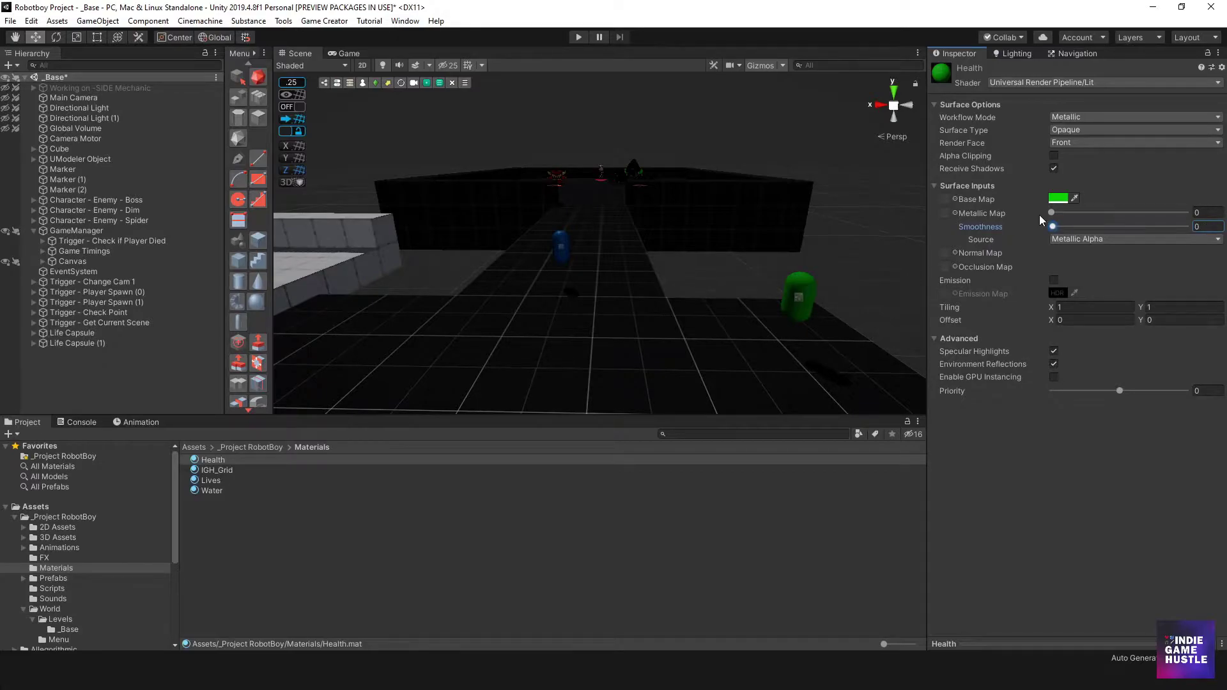
pyautogui.click(1051, 213)
# Step: Set the Lives material's smoothness to about 0.68
pyautogui.click(211, 480)
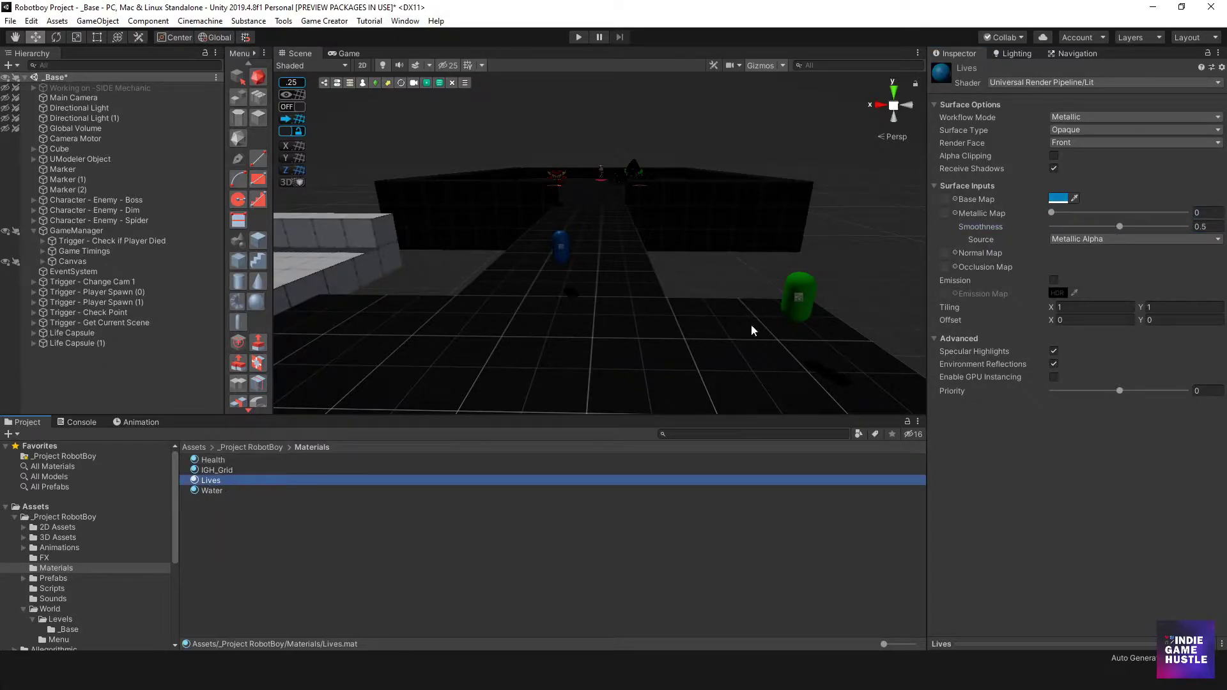
pyautogui.click(1118, 227)
pyautogui.moveTo(1117, 227); pyautogui.dragTo(1144, 253)
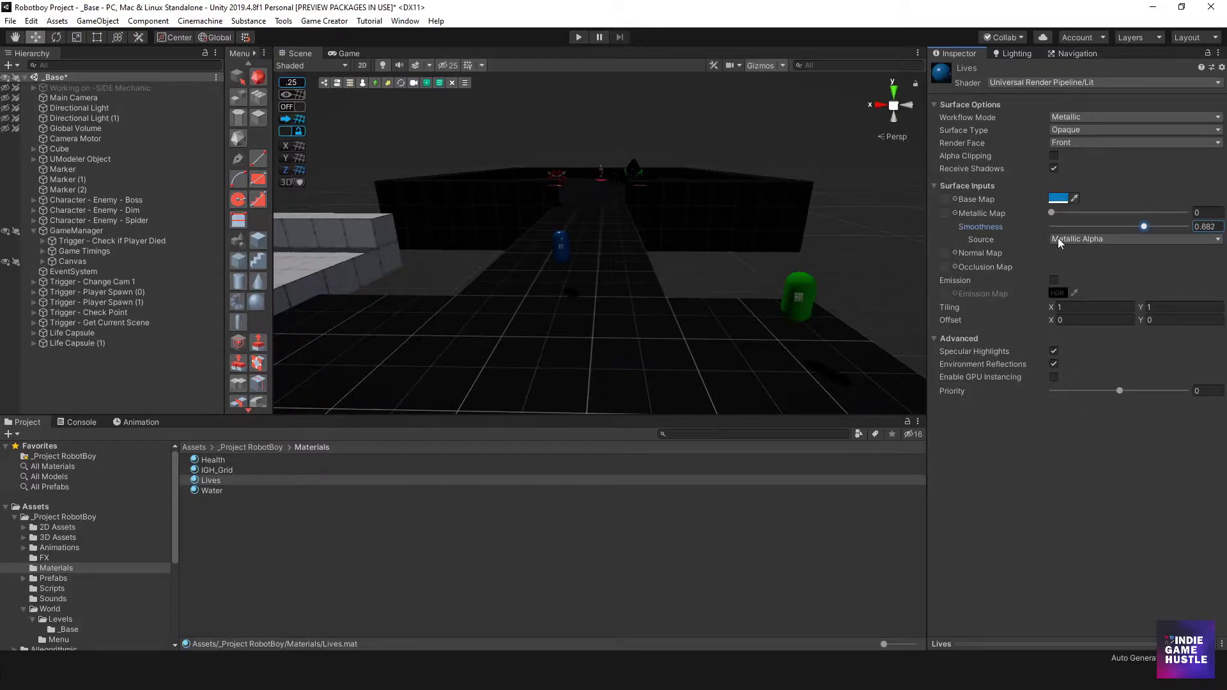
# Step: Raise the Health material's smoothness to about 0.76
pyautogui.click(262, 460)
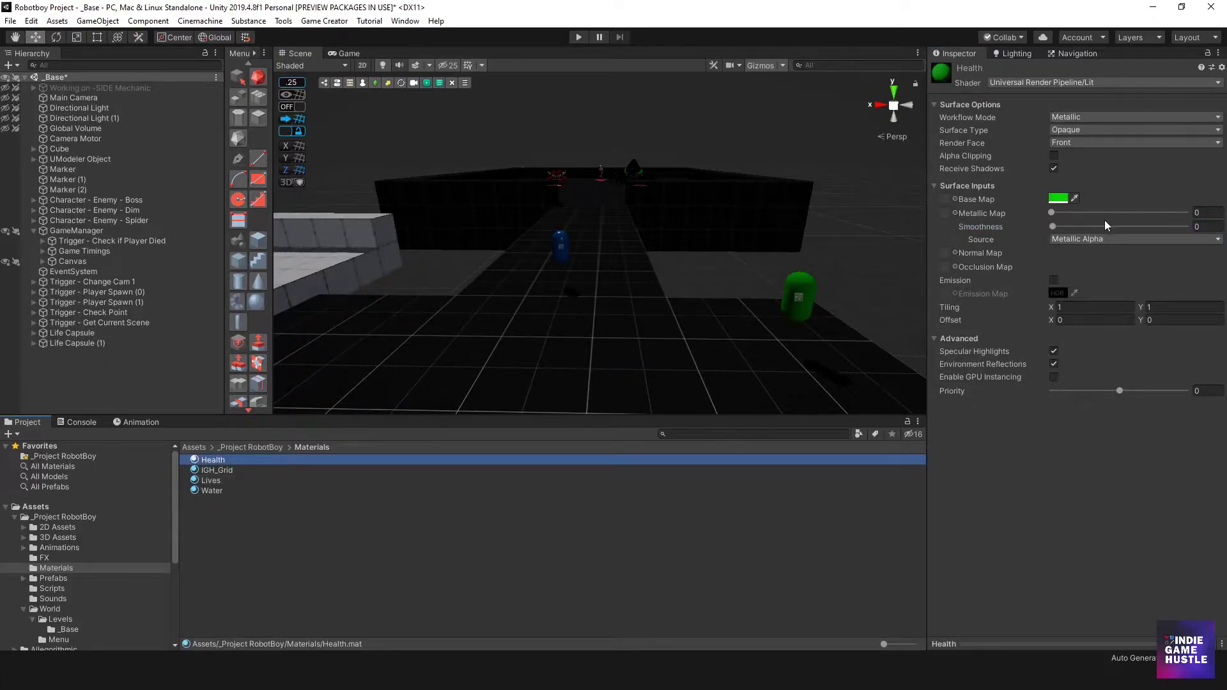
pyautogui.moveTo(1053, 226); pyautogui.dragTo(1171, 236)
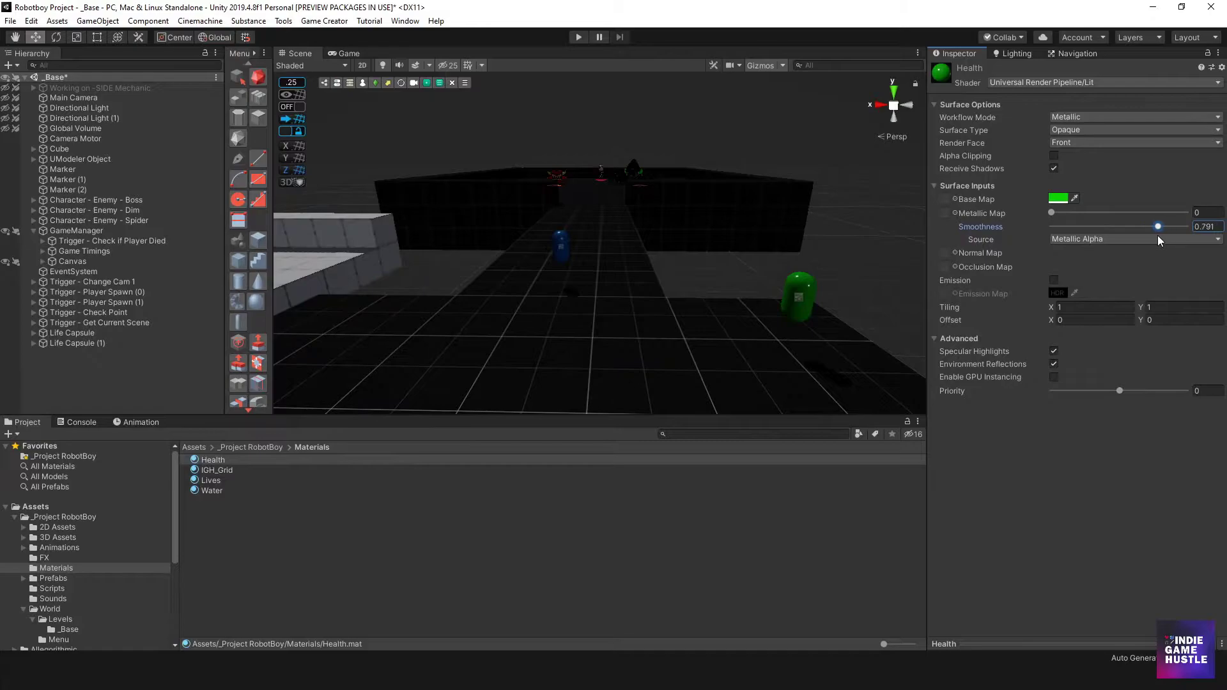
# Step: Rename the duplicated green capsule, Life Capsule (1), to Health Capsule
pyautogui.scroll(-4, 723, 222)
pyautogui.keyDown('alt'); pyautogui.moveTo(764, 214); pyautogui.dragTo(371, 281); pyautogui.keyUp('alt')
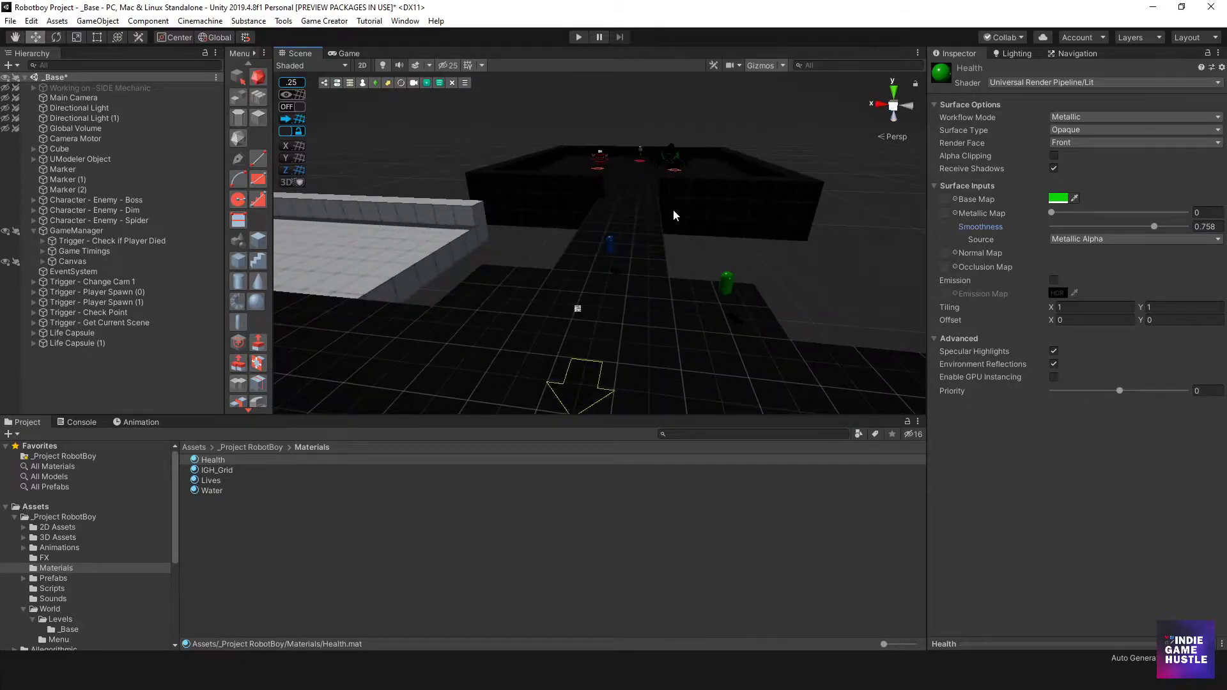
pyautogui.click(86, 333)
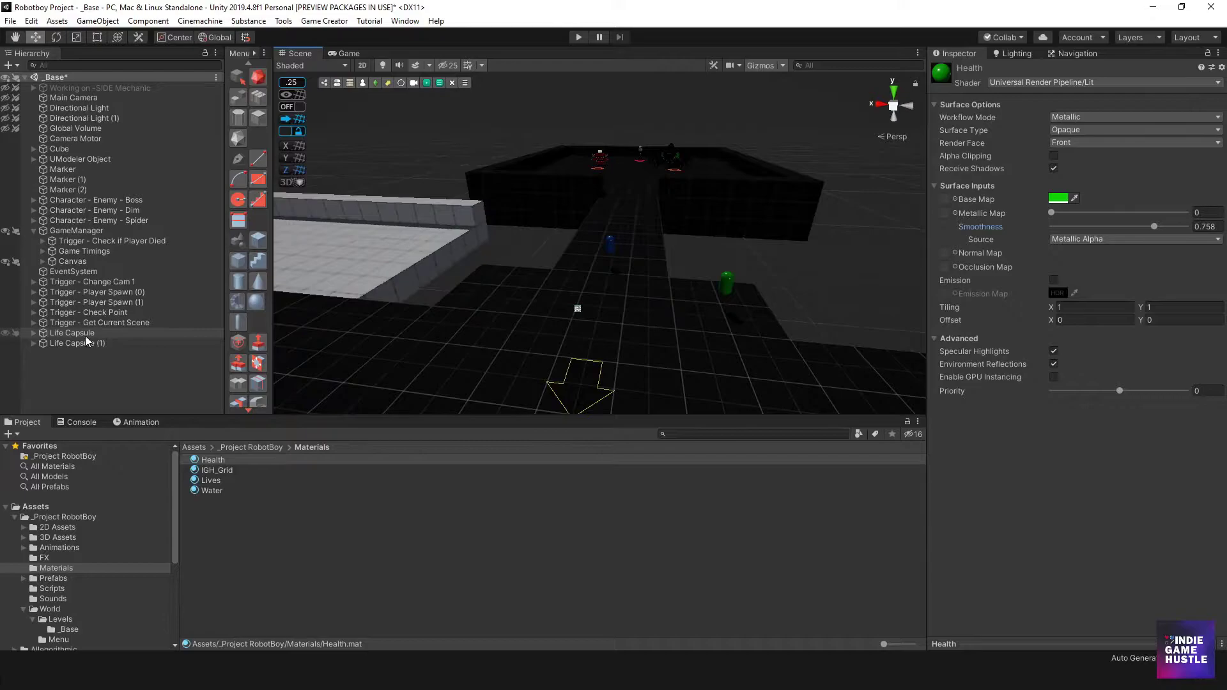
pyautogui.click(74, 344)
pyautogui.click(74, 344)
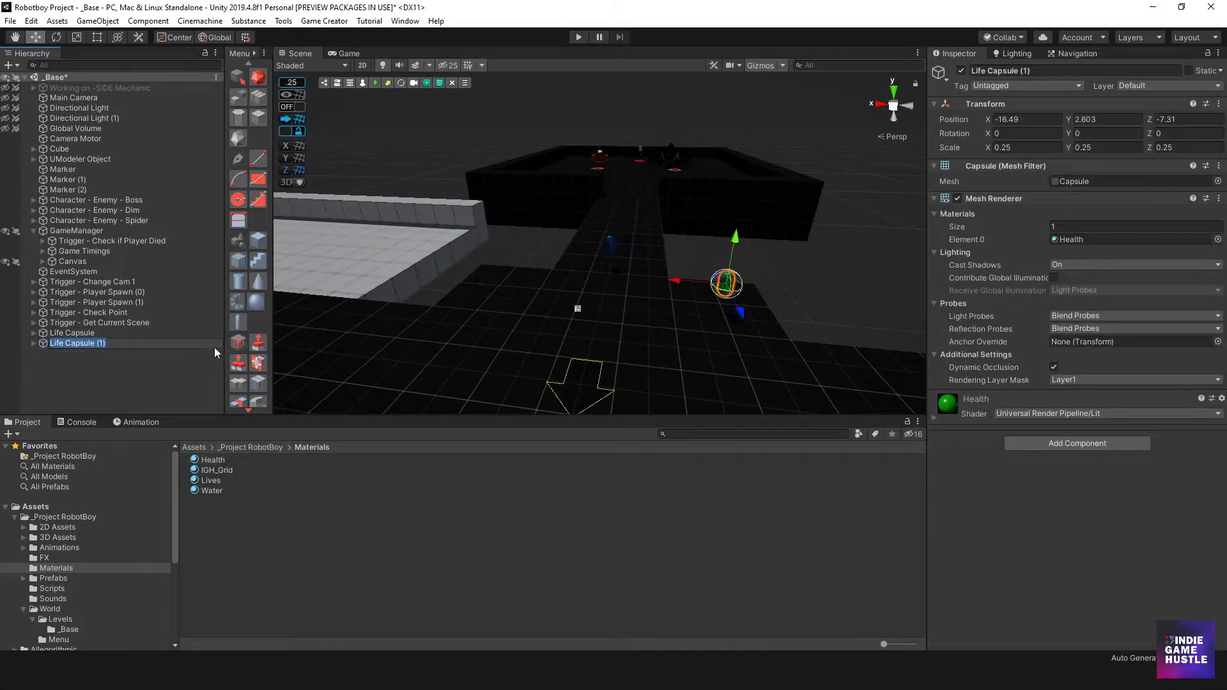
pyautogui.click(115, 345)
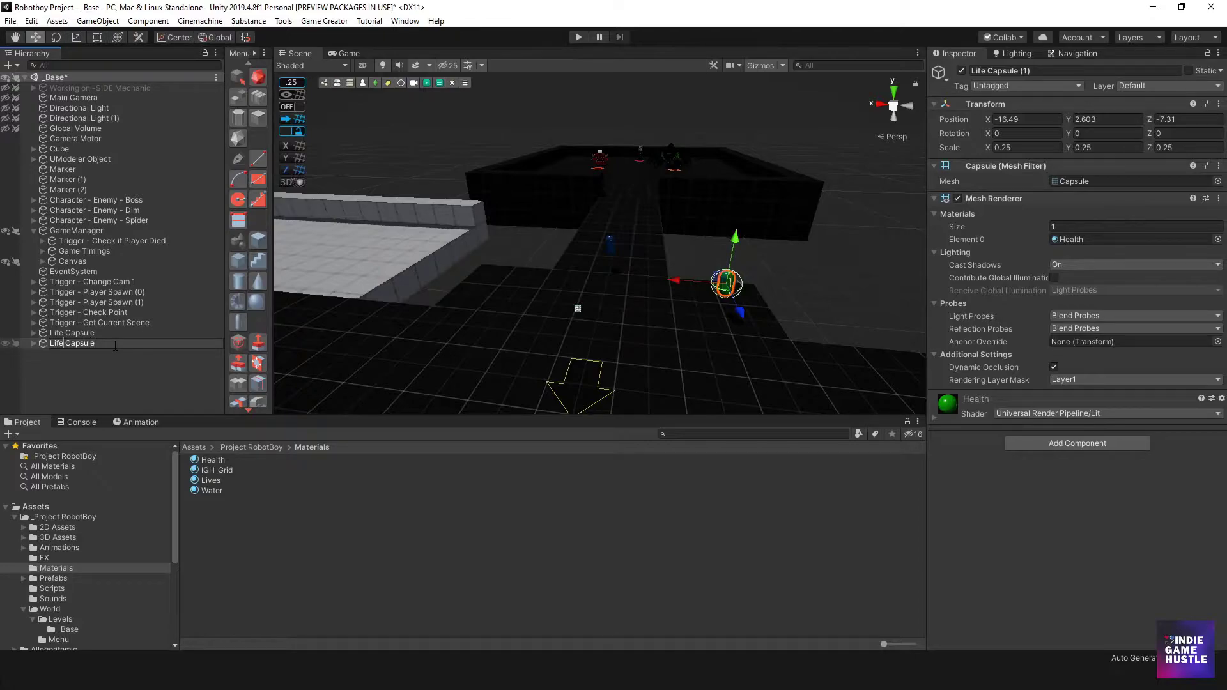
pyautogui.press('BackSpace')
pyautogui.press('BackSpace')
pyautogui.press('BackSpace')
pyautogui.press('BackSpace')
pyautogui.press('BackSpace')
pyautogui.write('Health')
pyautogui.press('Return')
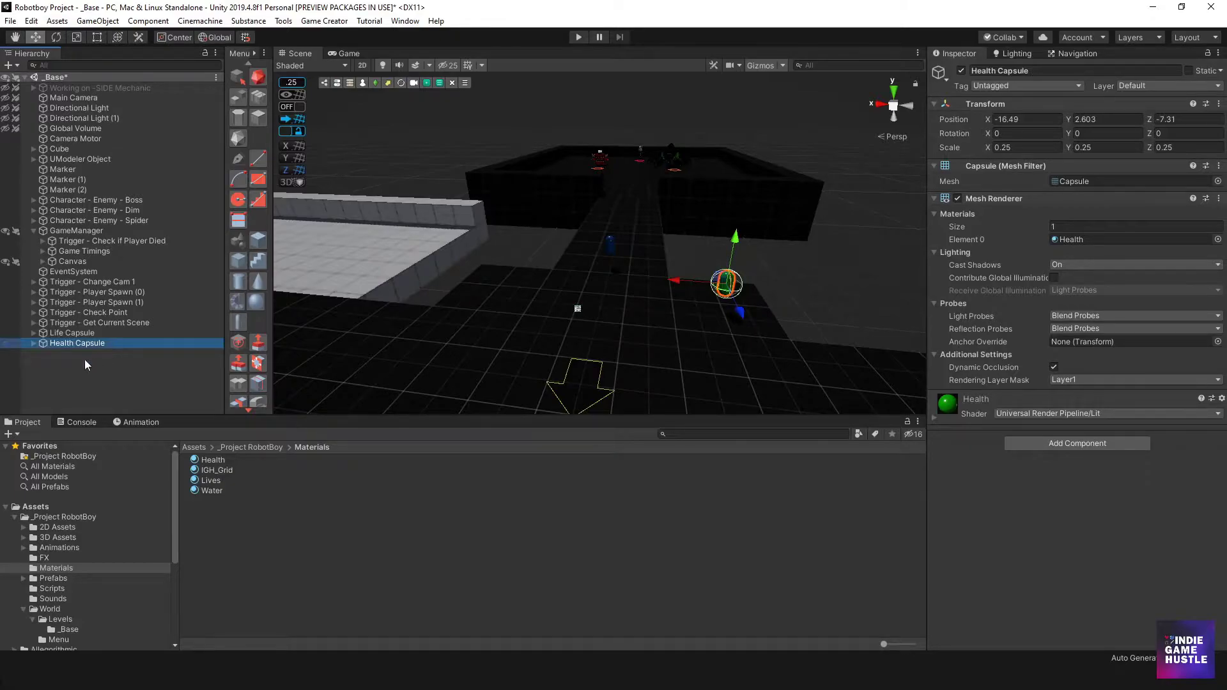
# Step: Examine the conditions and actions nested under the Health Capsule's trigger
pyautogui.click(33, 343)
pyautogui.click(64, 354)
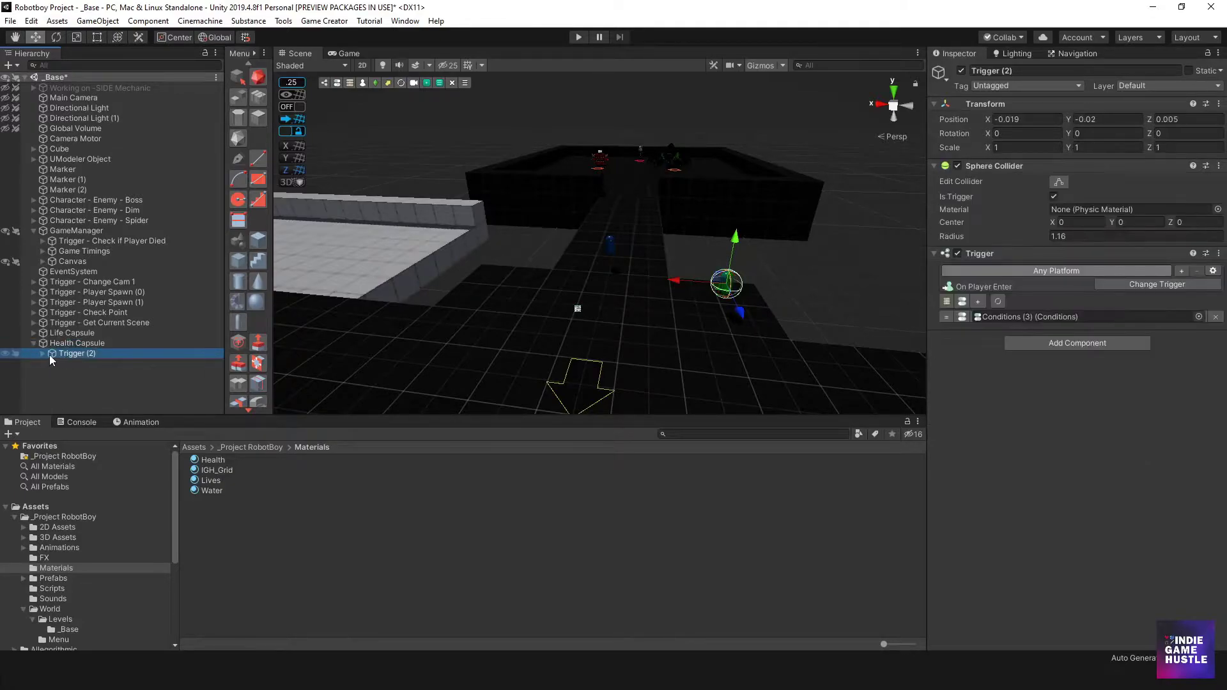
pyautogui.click(43, 354)
pyautogui.click(77, 363)
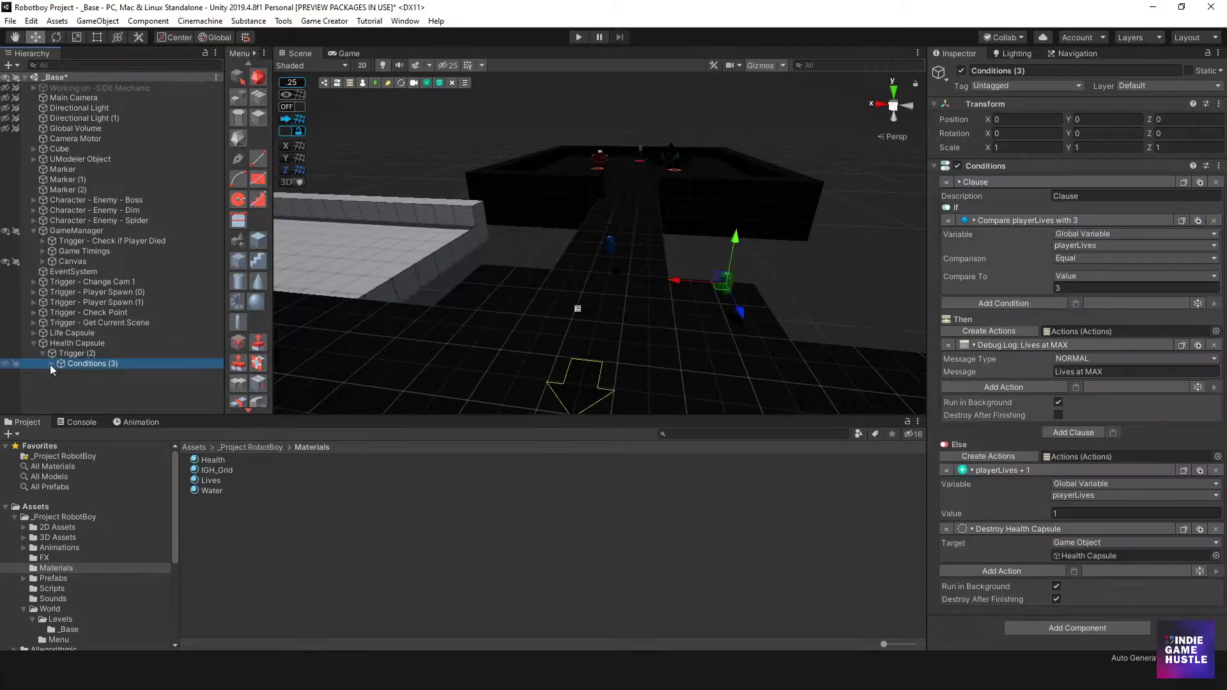
pyautogui.click(51, 364)
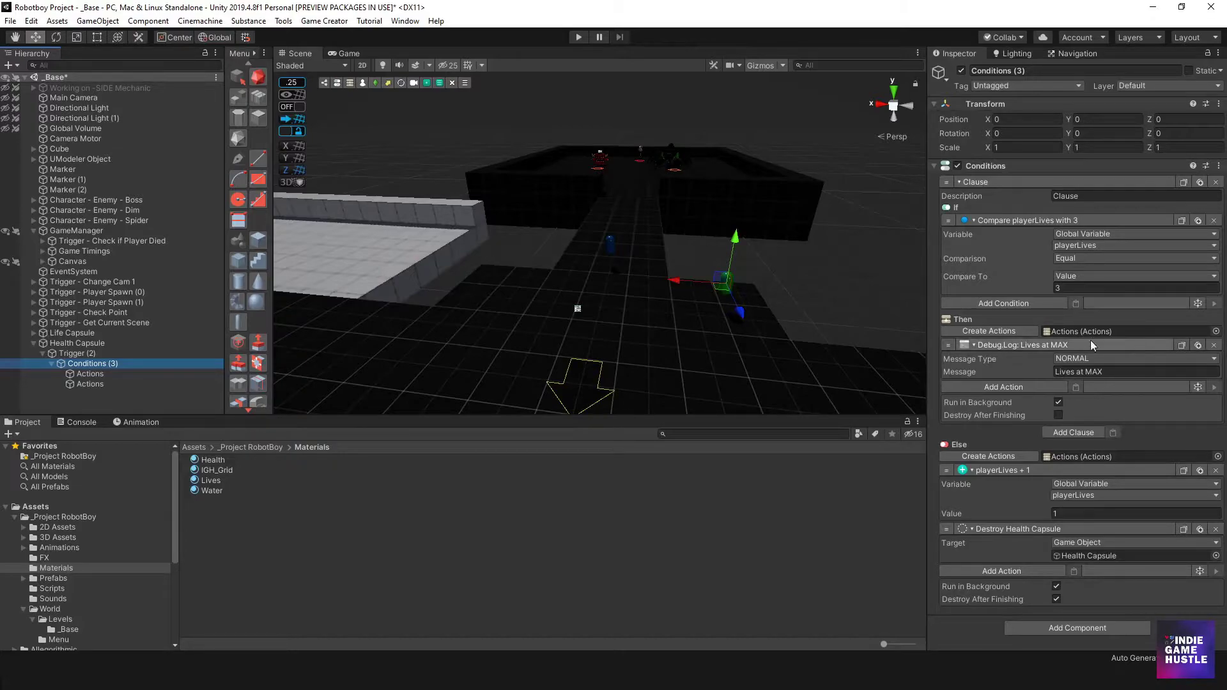
pyautogui.click(90, 384)
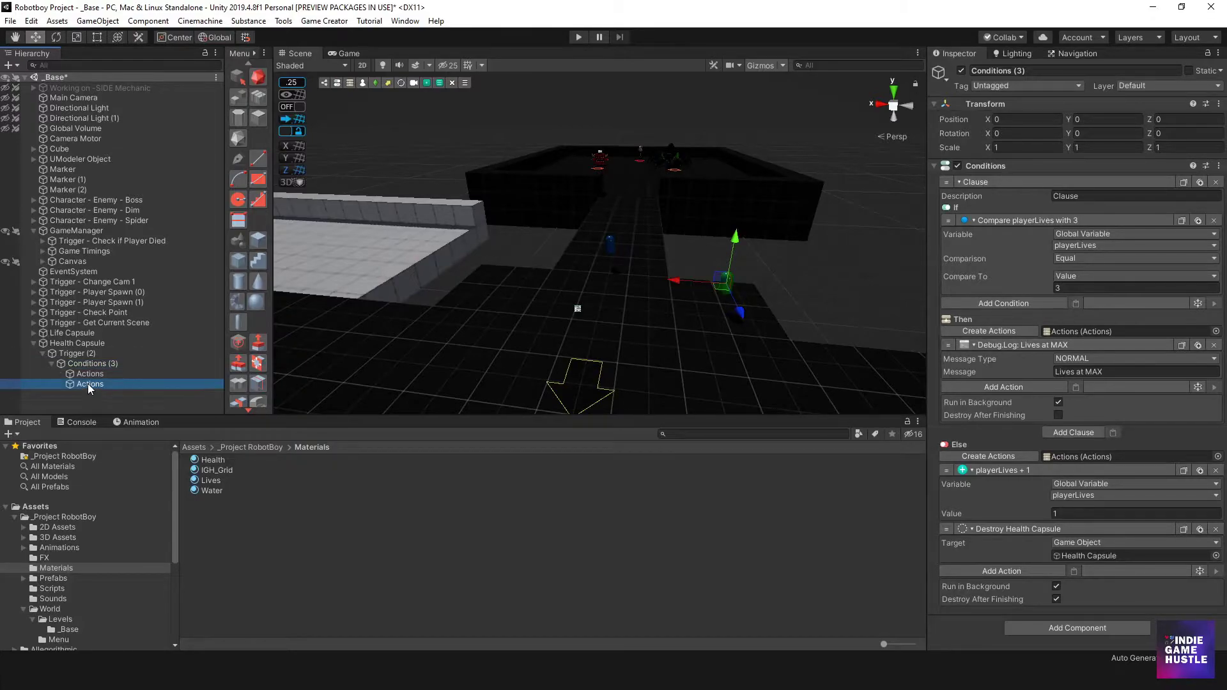
pyautogui.click(94, 374)
pyautogui.click(99, 364)
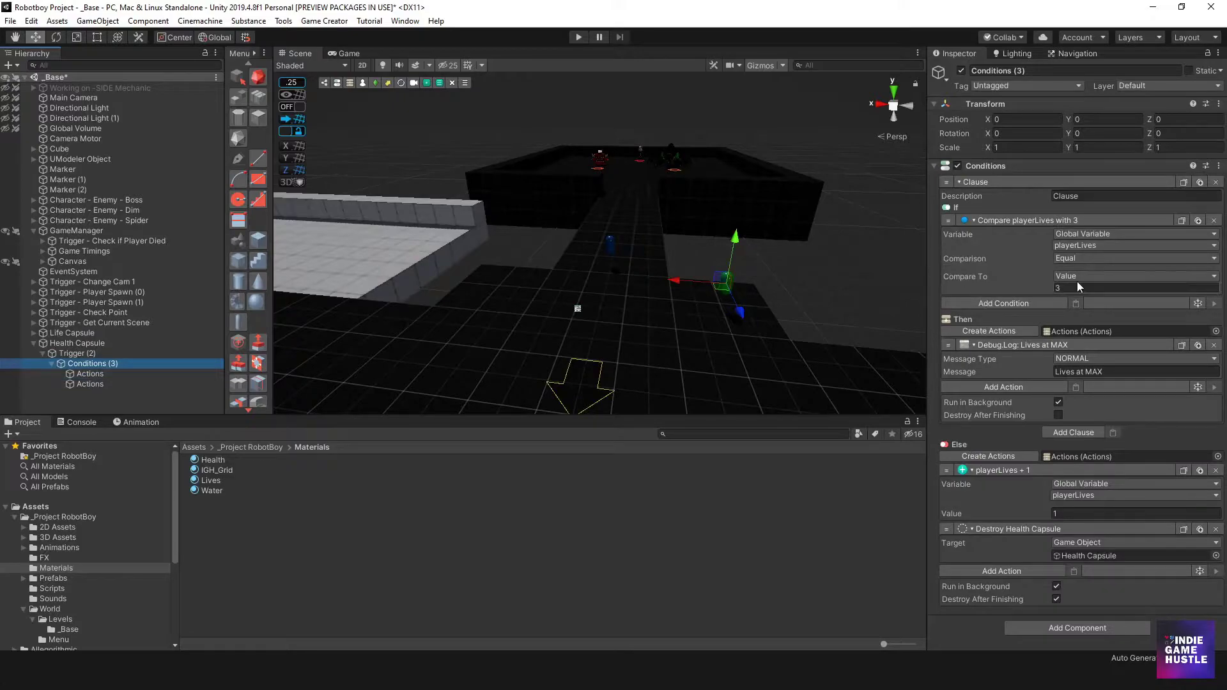
# Step: Delete the Conditions (3) object from the Health Capsule's trigger, including its player-lives logic, and remove the leftover missing slot
pyautogui.click(1216, 221)
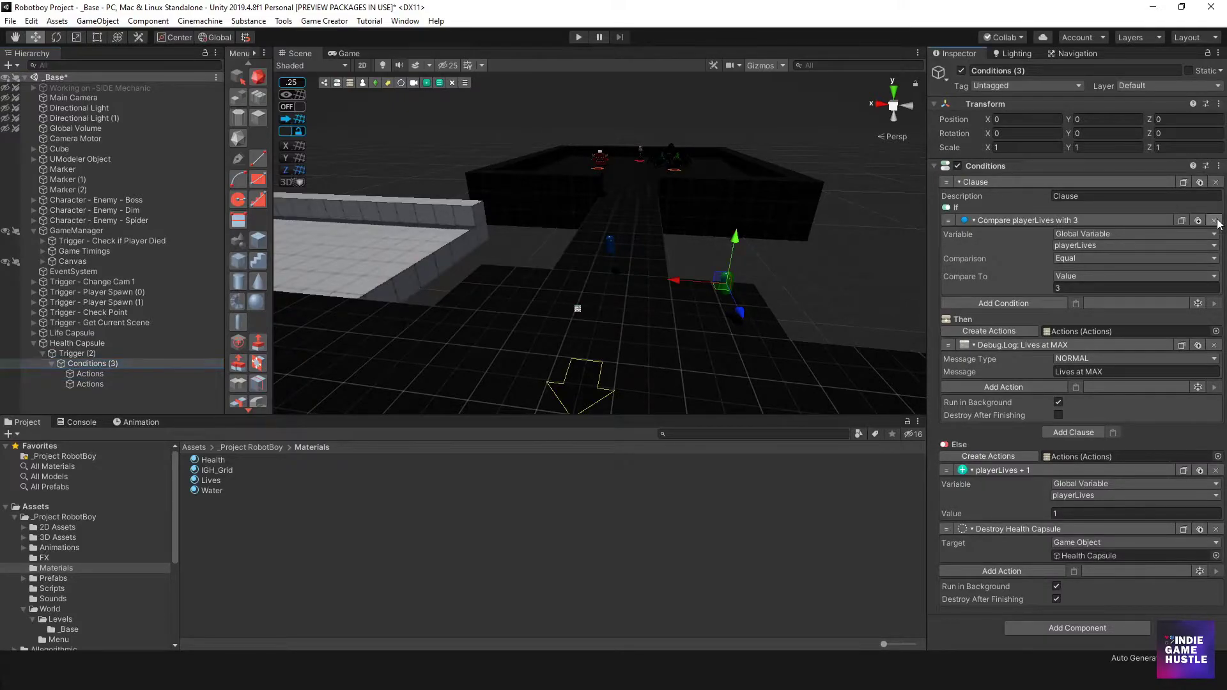
pyautogui.click(1215, 262)
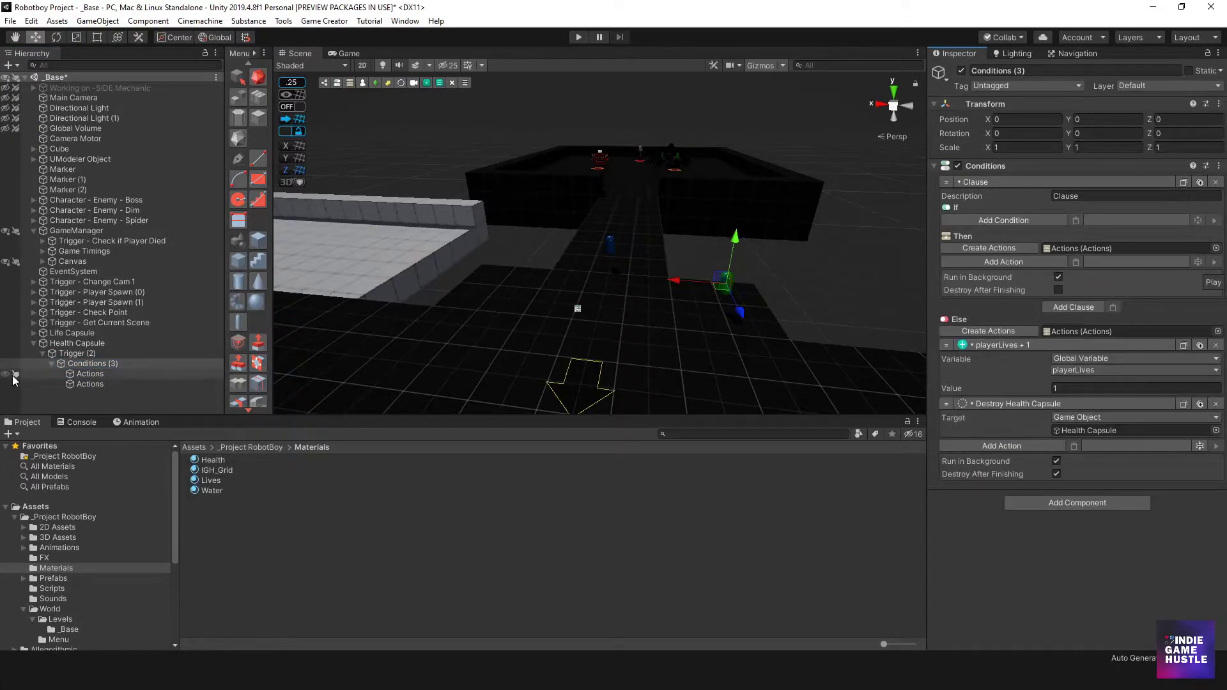
pyautogui.click(95, 364)
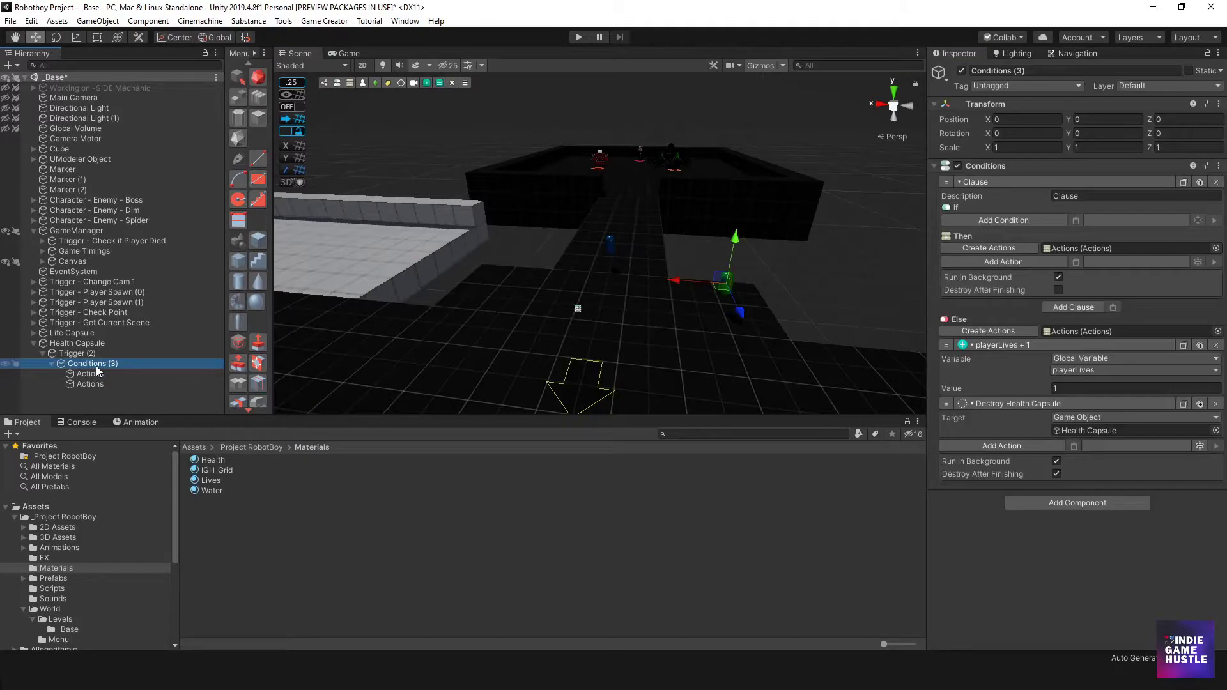
pyautogui.press('Delete')
pyautogui.click(98, 354)
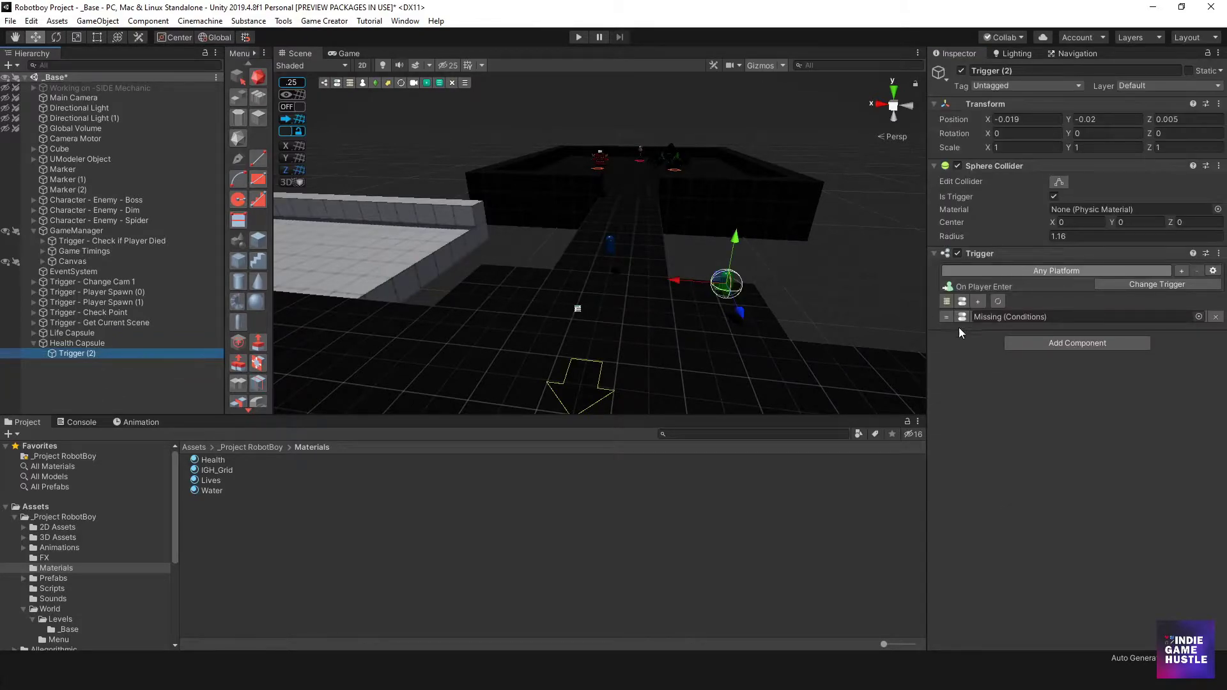
pyautogui.click(1216, 317)
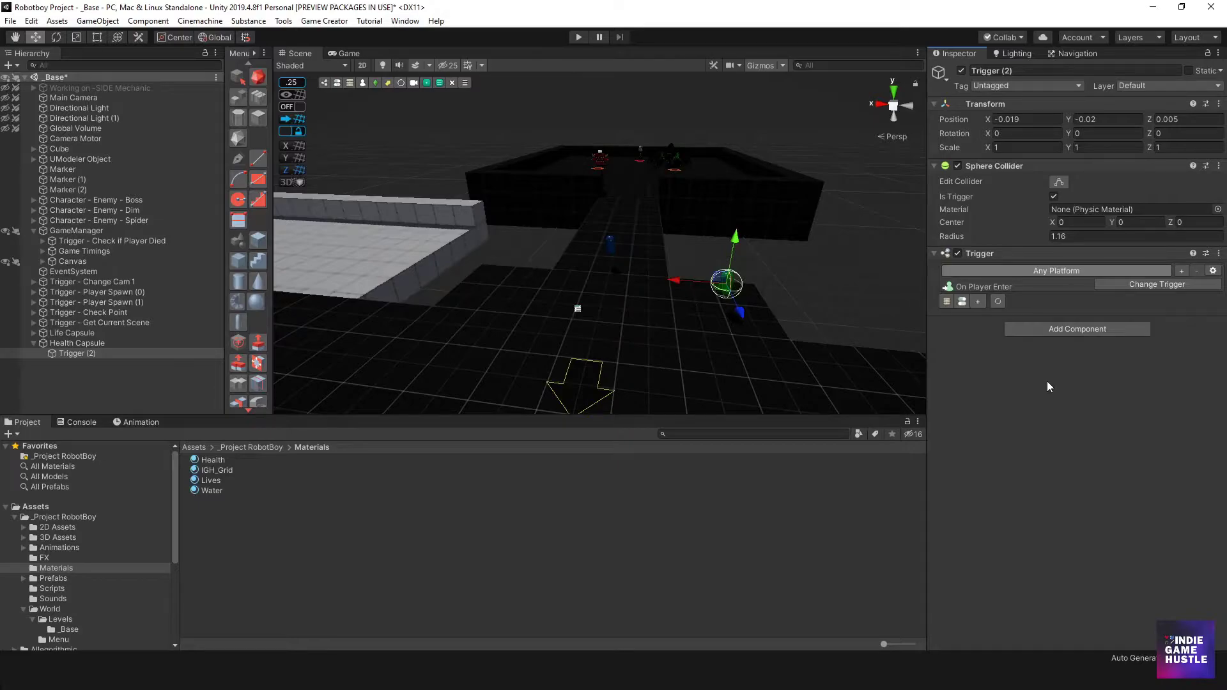
# Step: Create an Actions slot on the Health Capsule's trigger and add a Change Attribute action to it
pyautogui.click(947, 303)
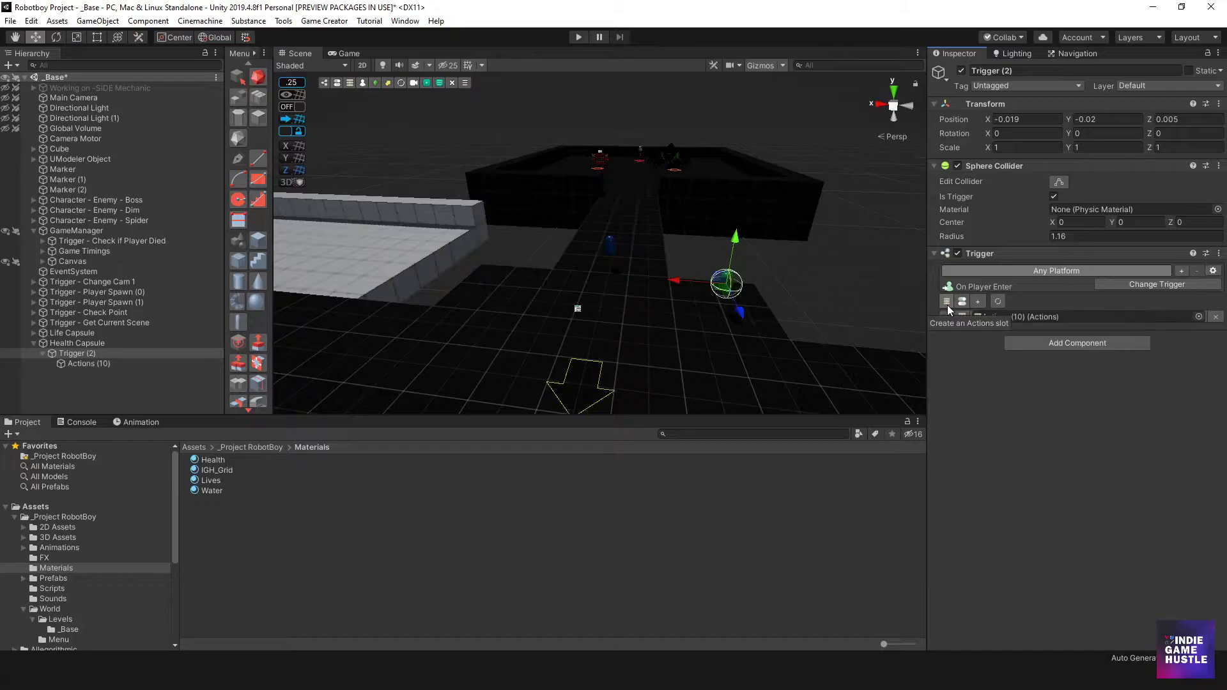
pyautogui.click(87, 365)
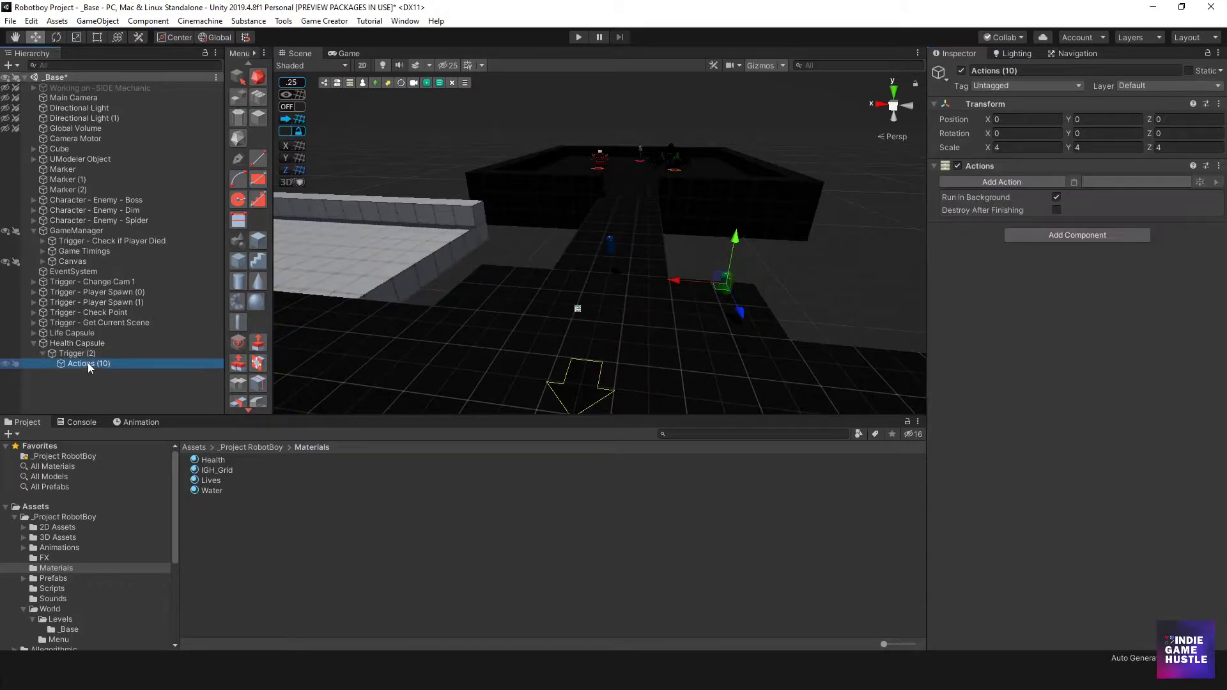
pyautogui.click(972, 182)
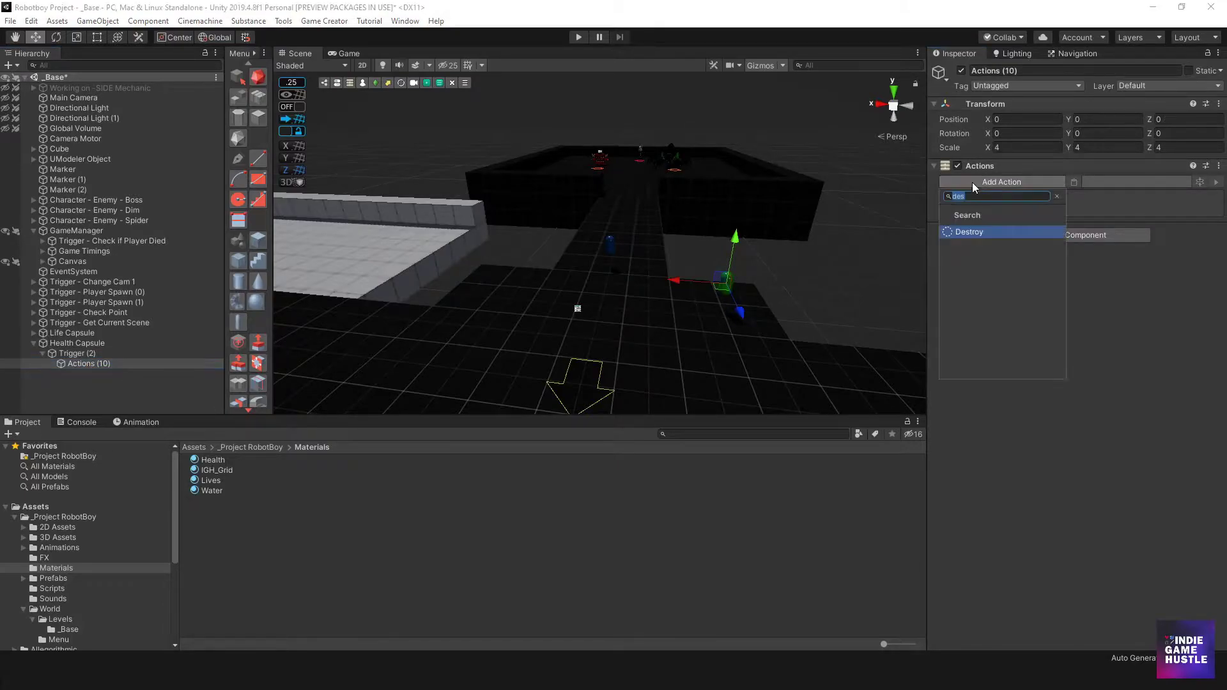
pyautogui.click(1056, 196)
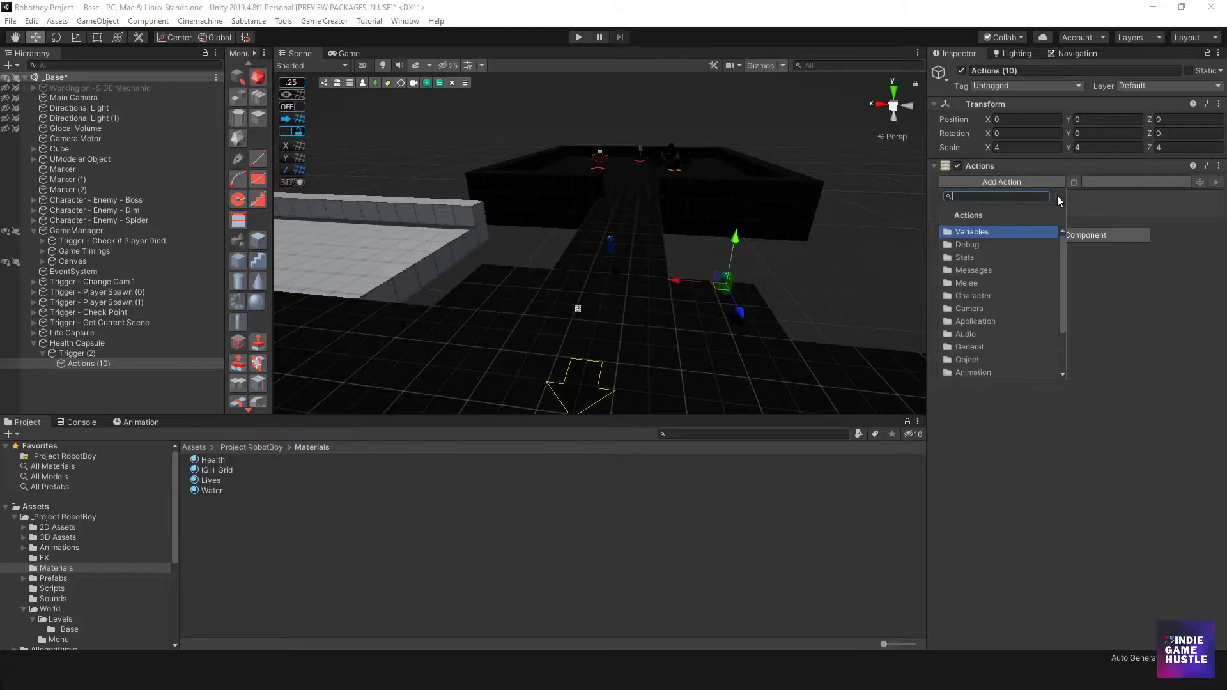
pyautogui.click(991, 257)
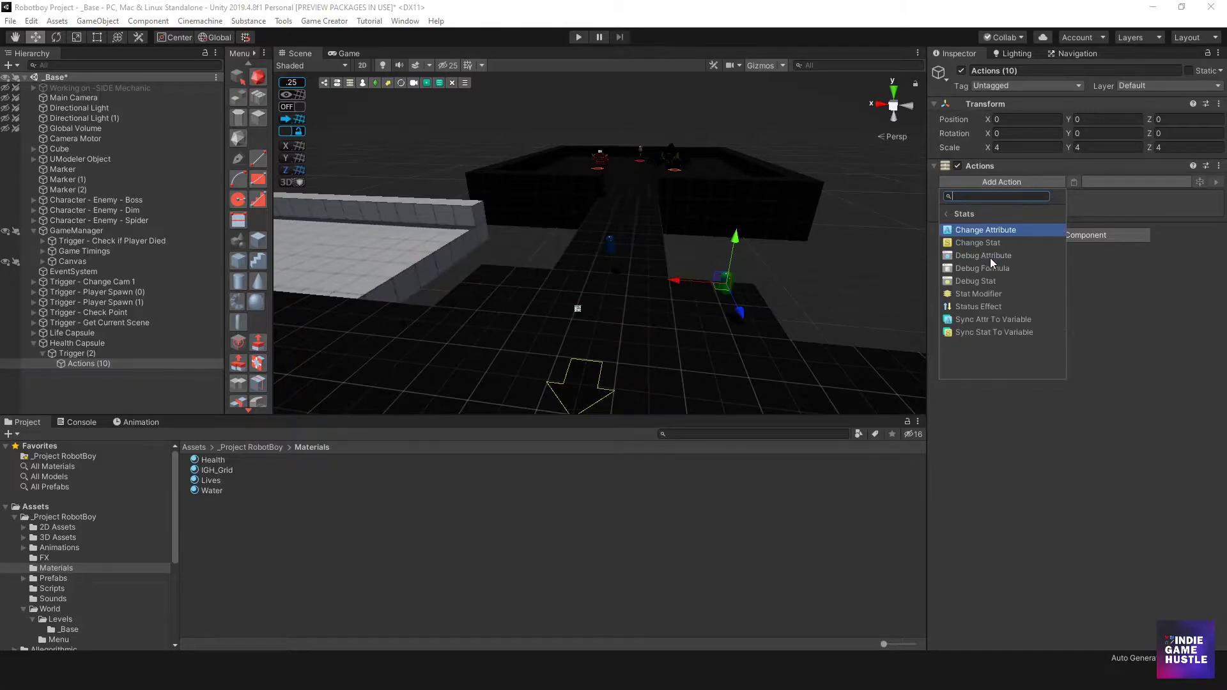
pyautogui.click(1025, 233)
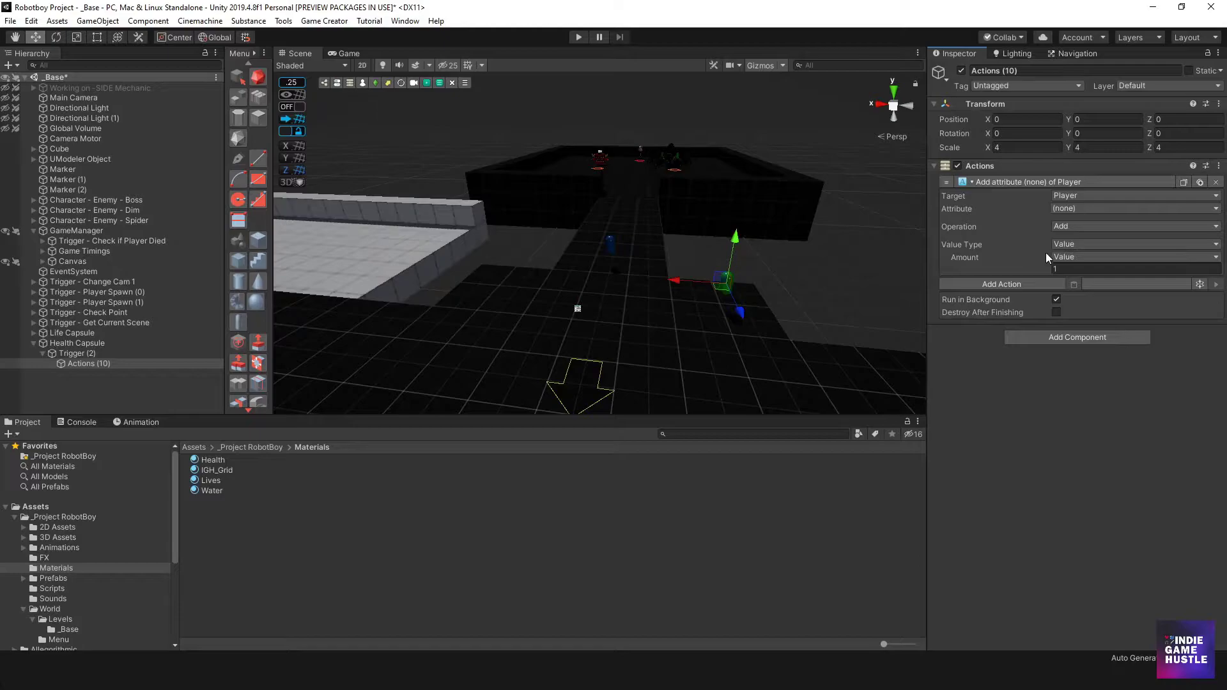
# Step: Make the Change Attribute action add 50 to the player's health attribute
pyautogui.click(1077, 209)
pyautogui.click(1082, 240)
pyautogui.click(1073, 268)
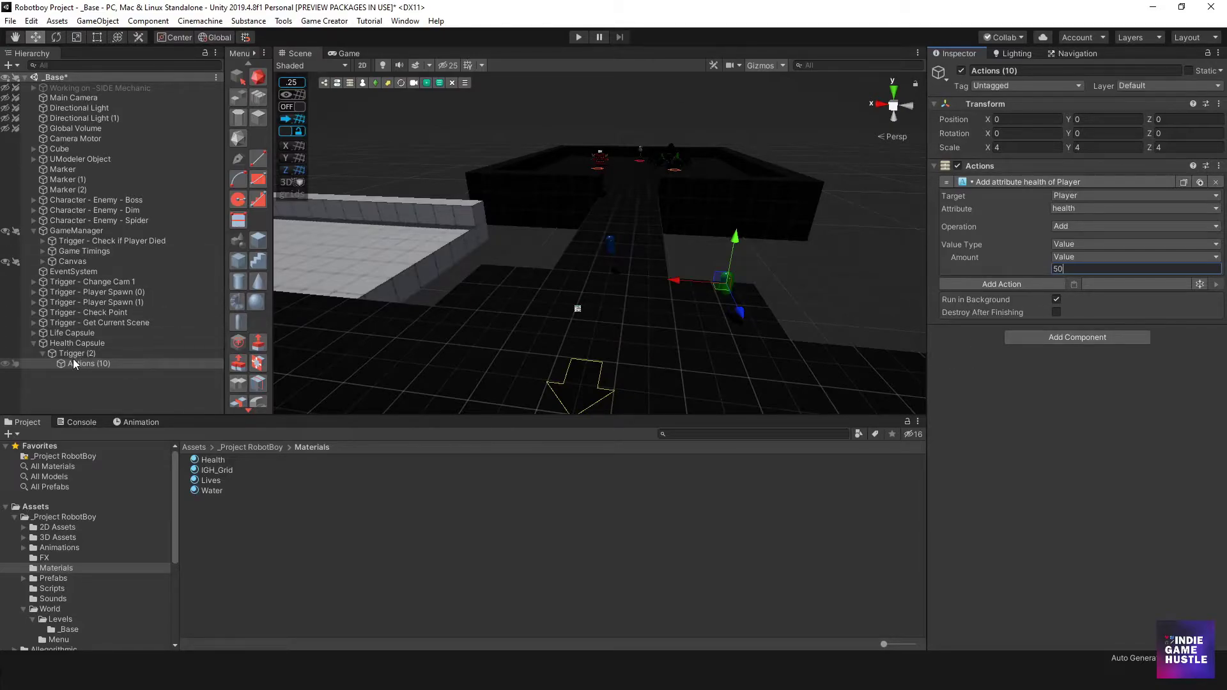
# Step: Start play mode and run the character over the green health capsule and back
pyautogui.click(81, 344)
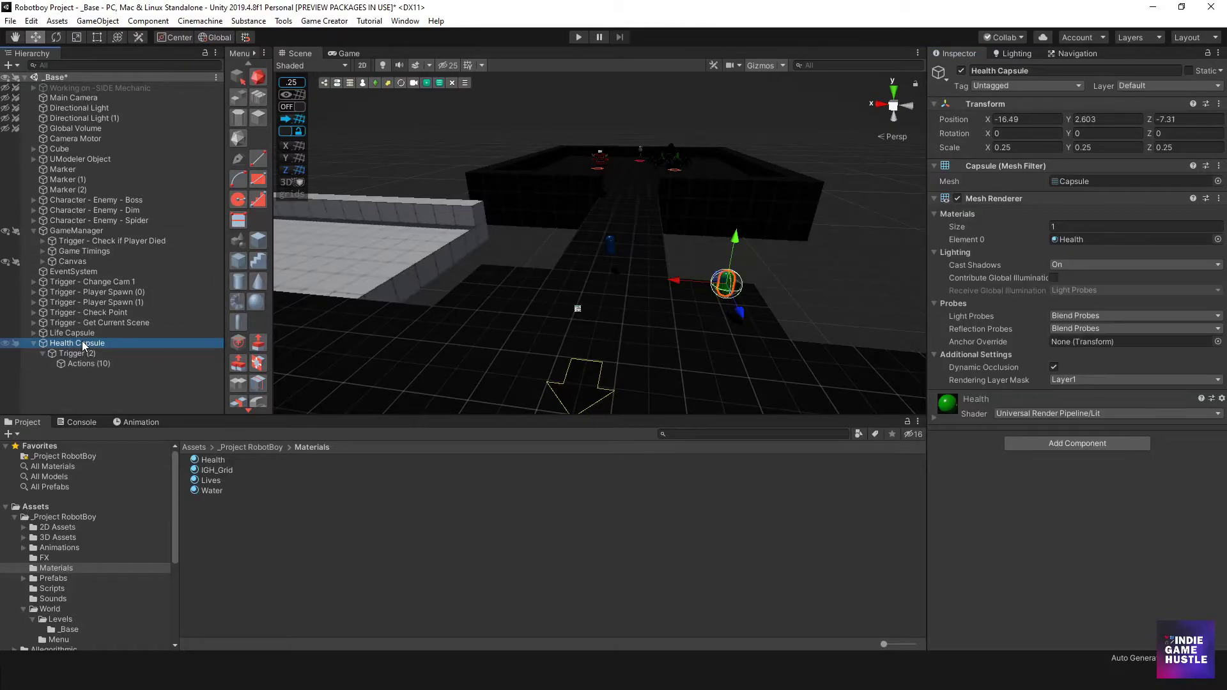
pyautogui.click(578, 37)
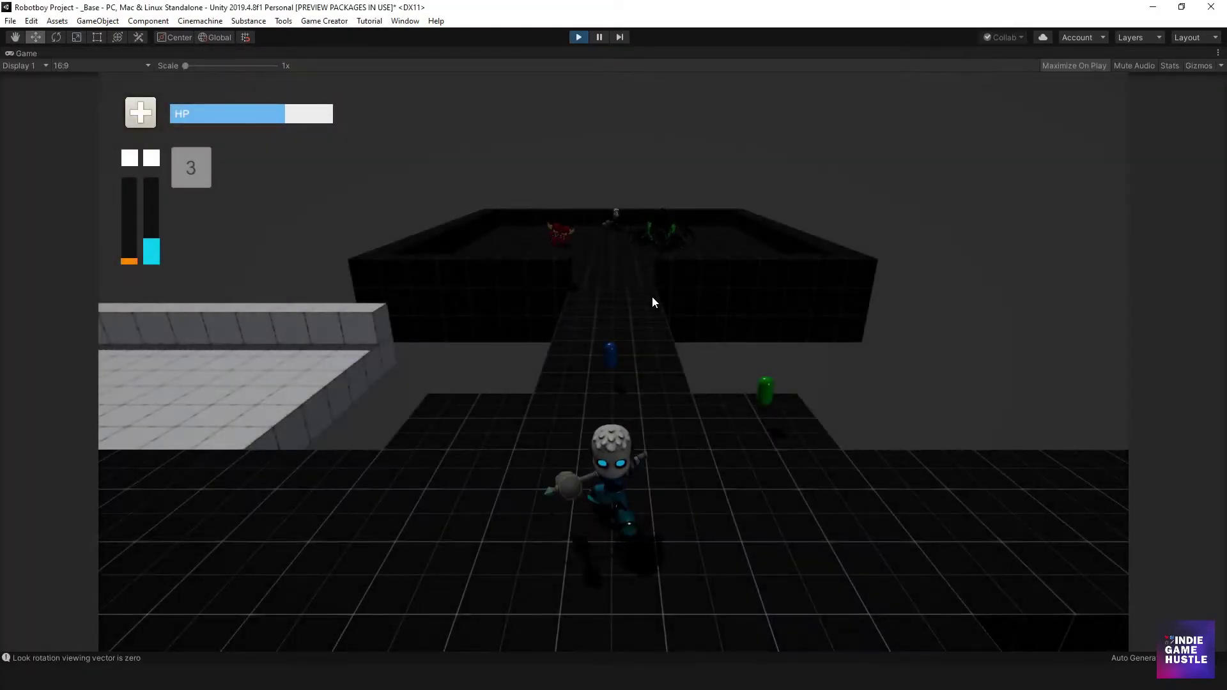
pyautogui.press('d')
pyautogui.press('w')
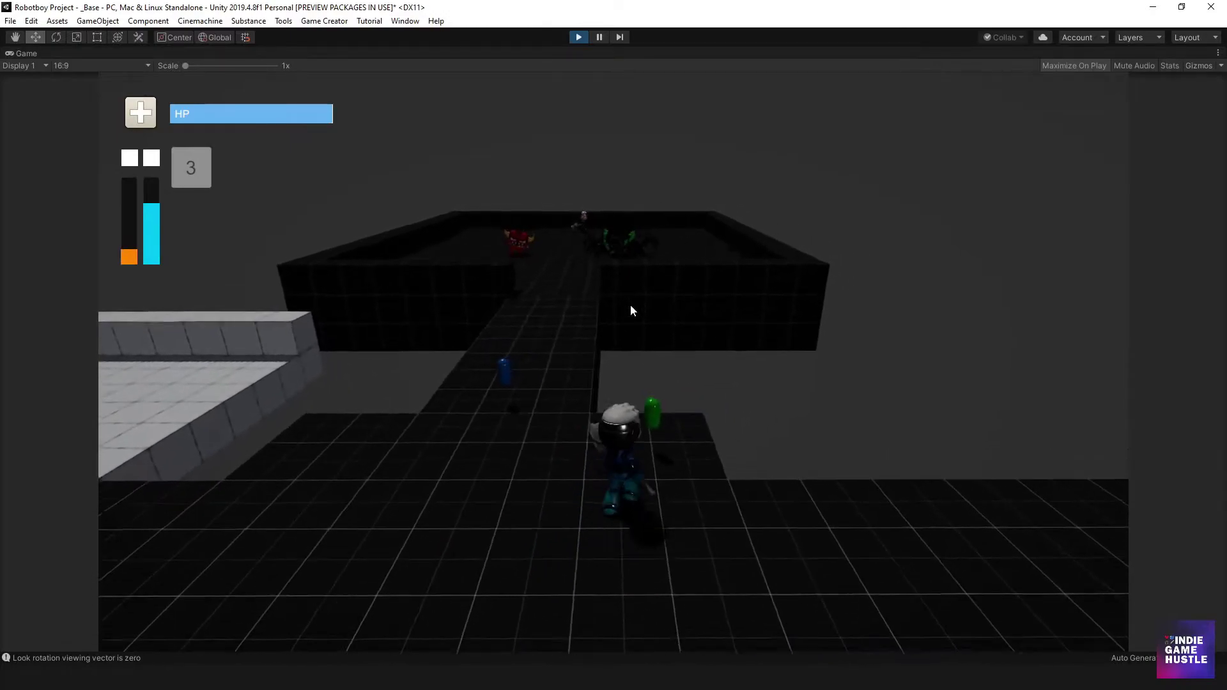
pyautogui.press('s')
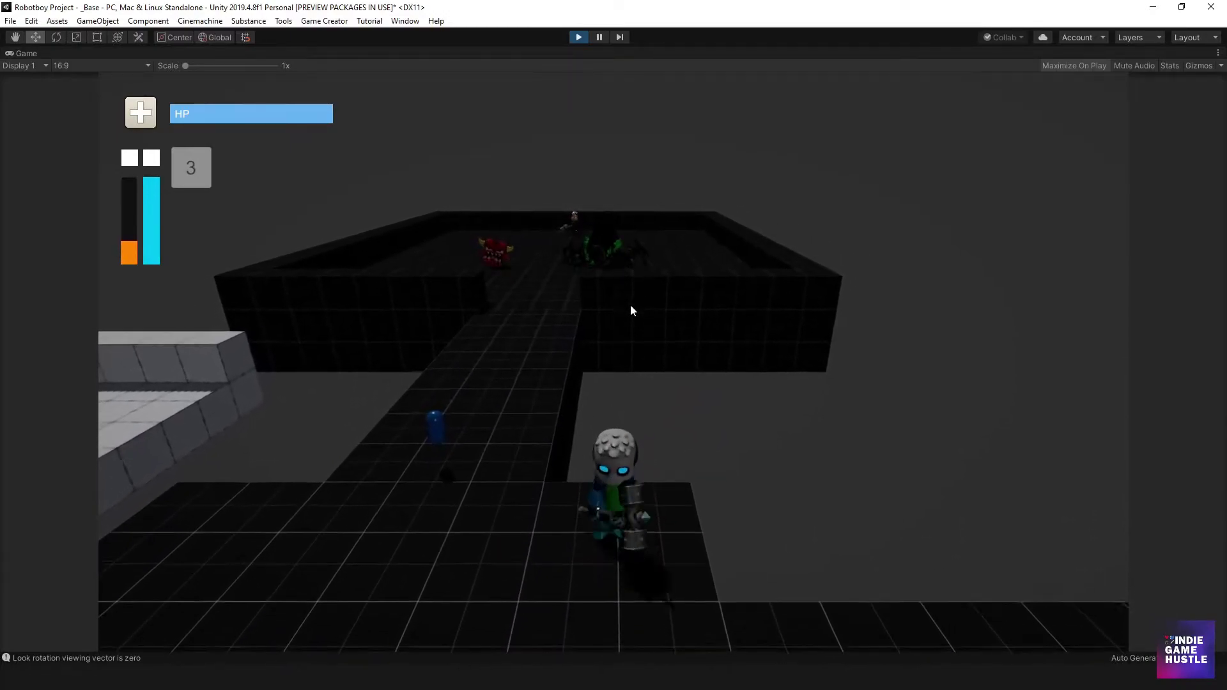
pyautogui.press('a')
pyautogui.press('d')
pyautogui.press('w')
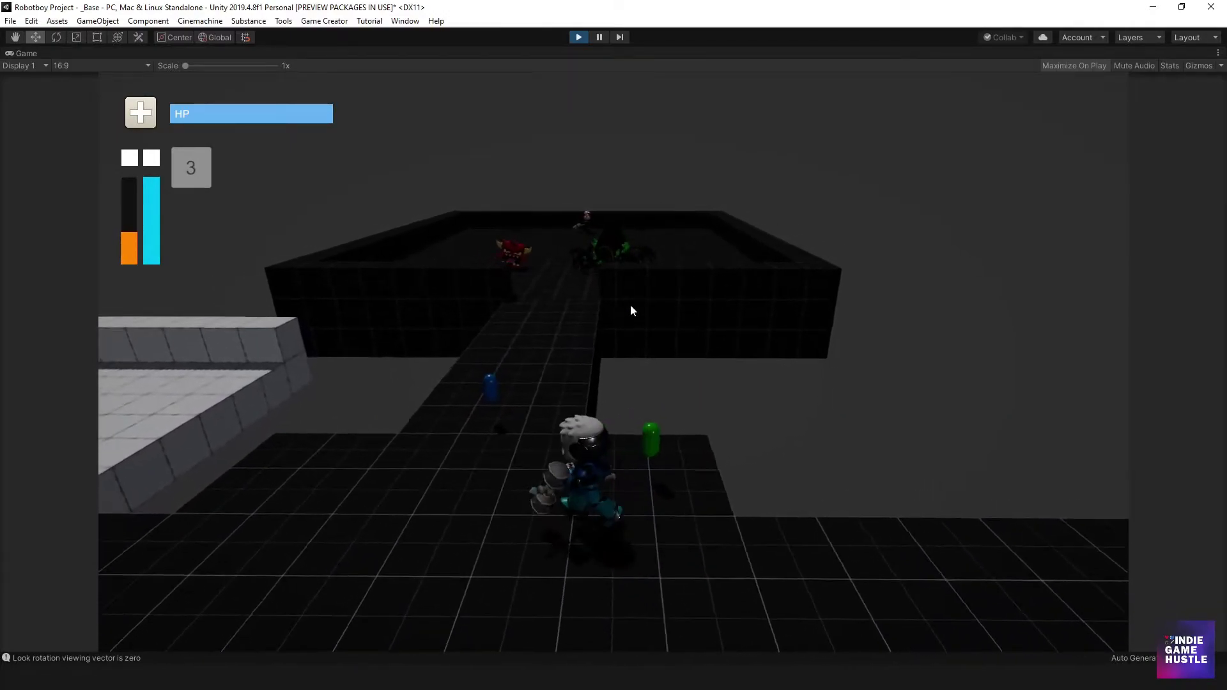
# Step: Run the character along the walkway into the arena and let the red horned enemy hit it
pyautogui.press('w')
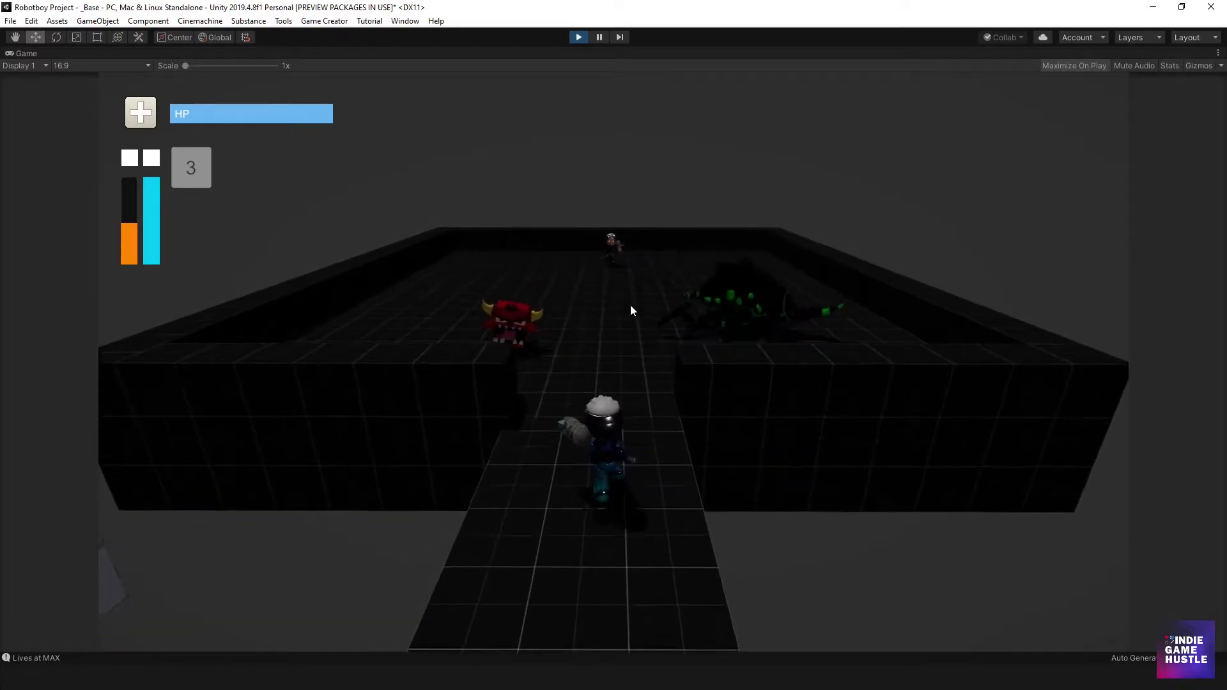
pyautogui.press('w')
pyautogui.press('a')
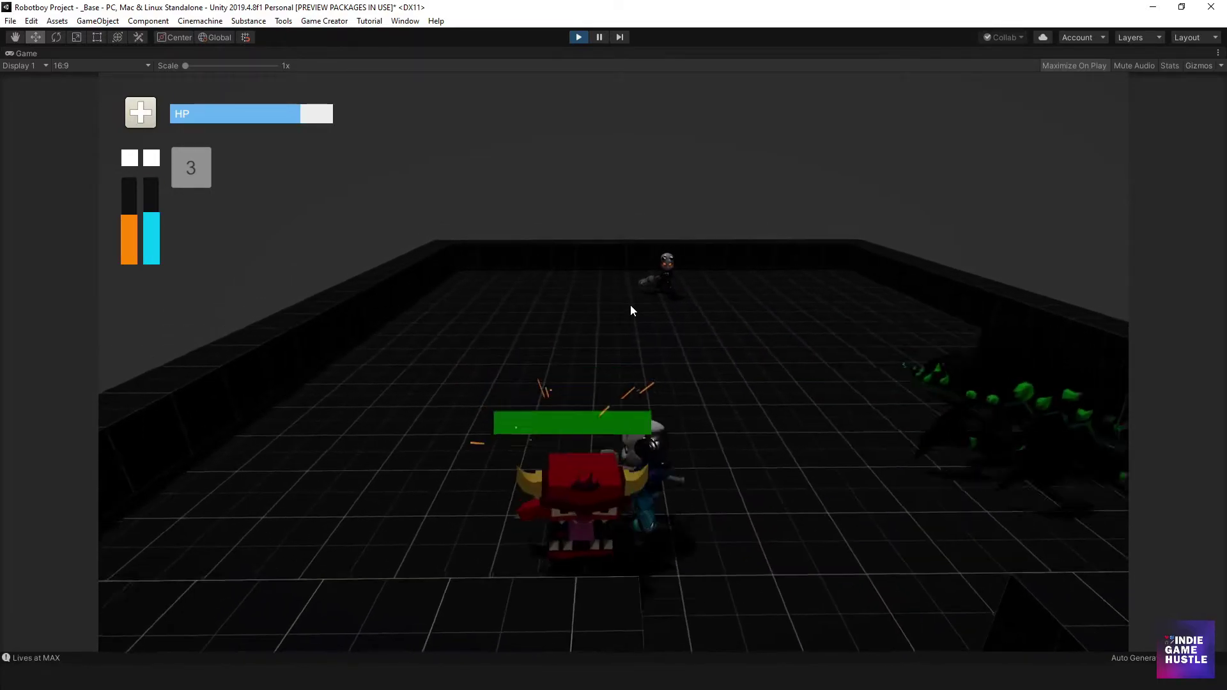
pyautogui.press('s')
pyautogui.press('s')
pyautogui.press('d')
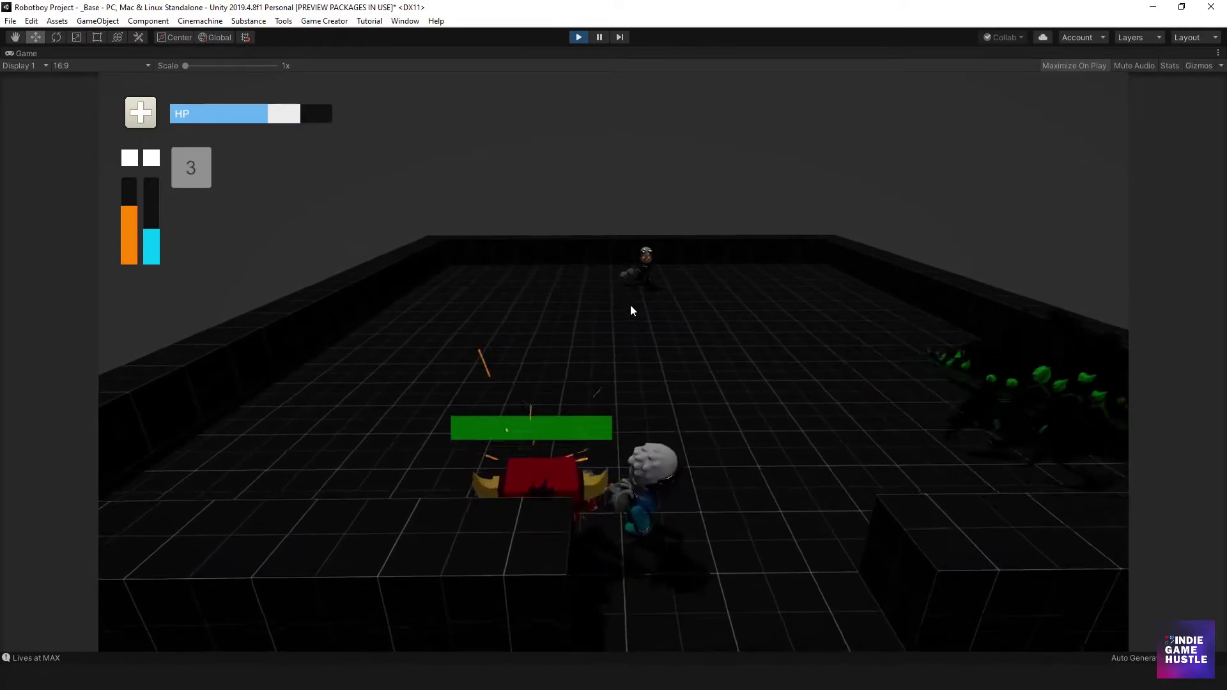
# Step: Bring the damaged character back to the green capsule to test the healing, and walk away from it
pyautogui.press('s')
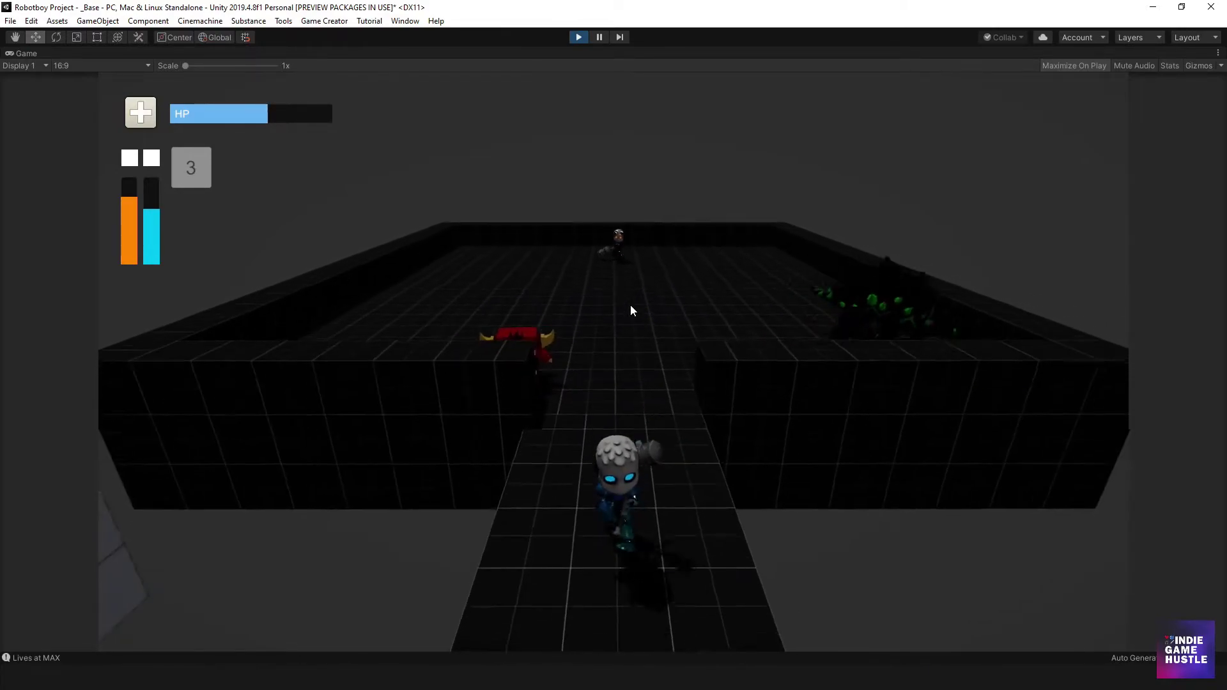
pyautogui.press('s')
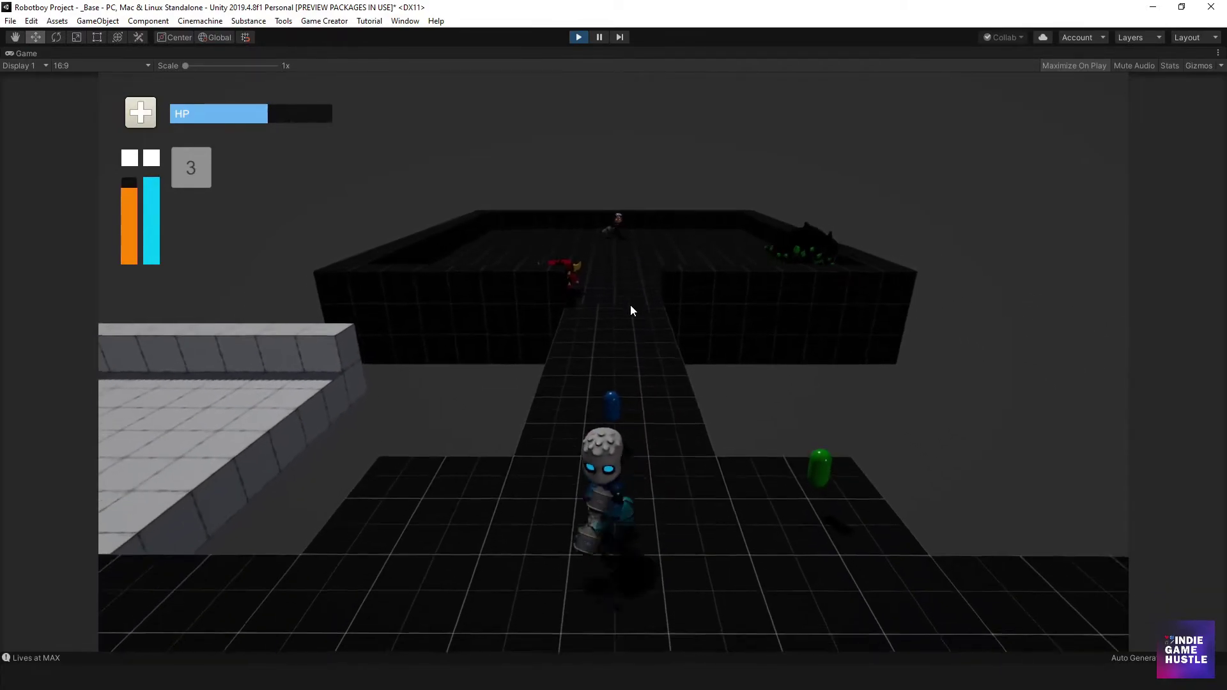
pyautogui.press('s')
pyautogui.press('d')
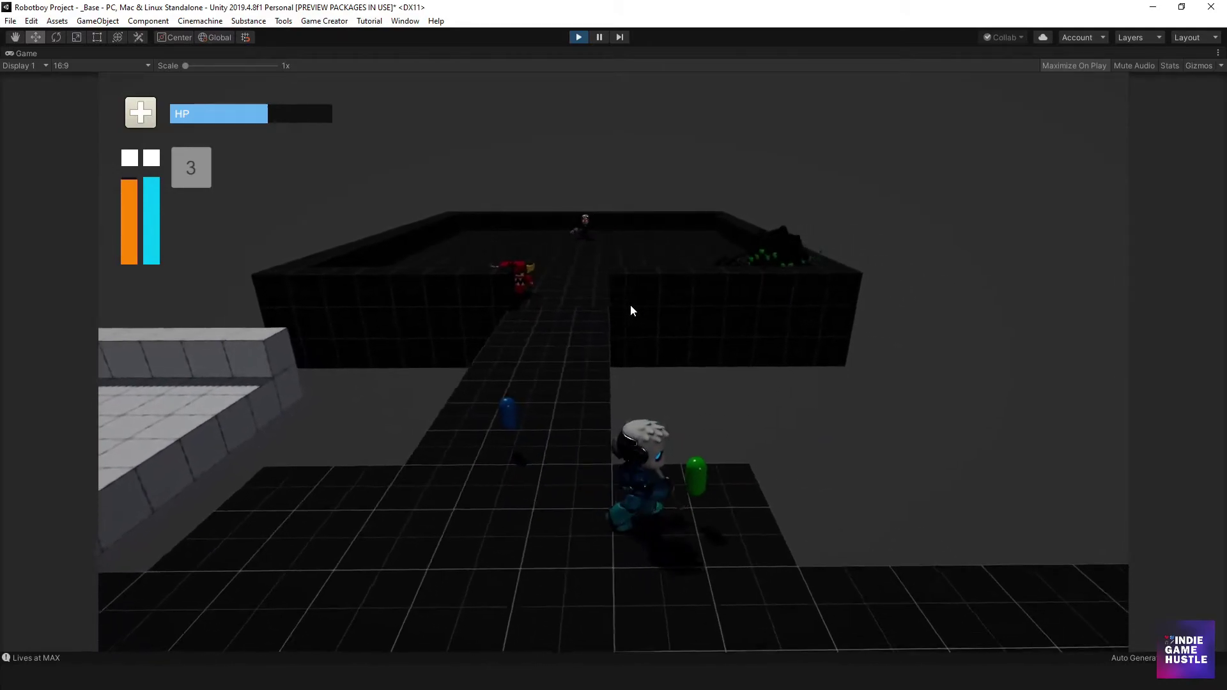
pyautogui.press('a')
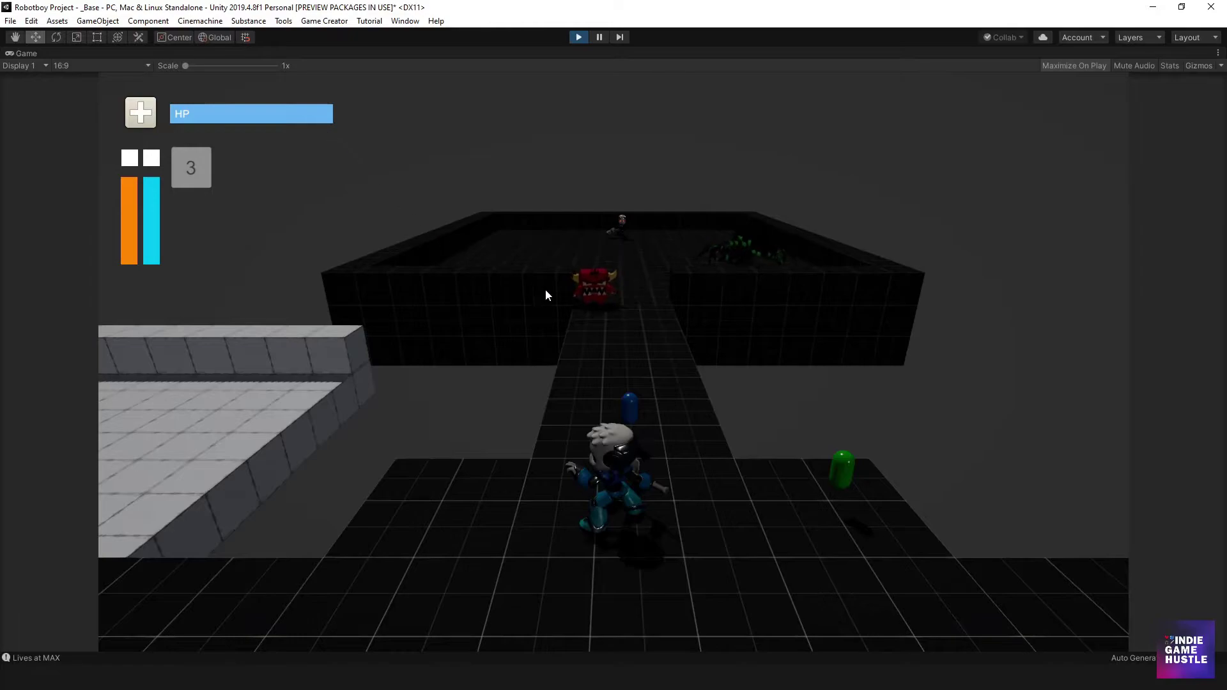
pyautogui.press('s')
pyautogui.press('w')
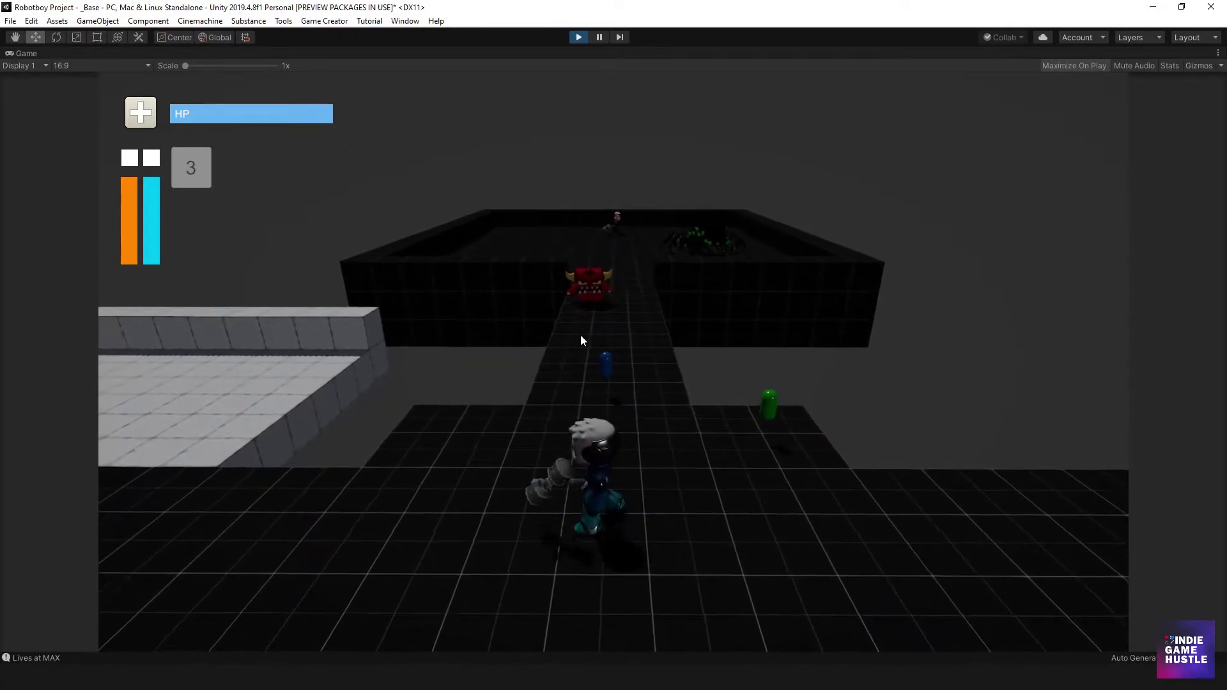
# Step: Move the character away from the green capsule and stop play mode
pyautogui.press('a')
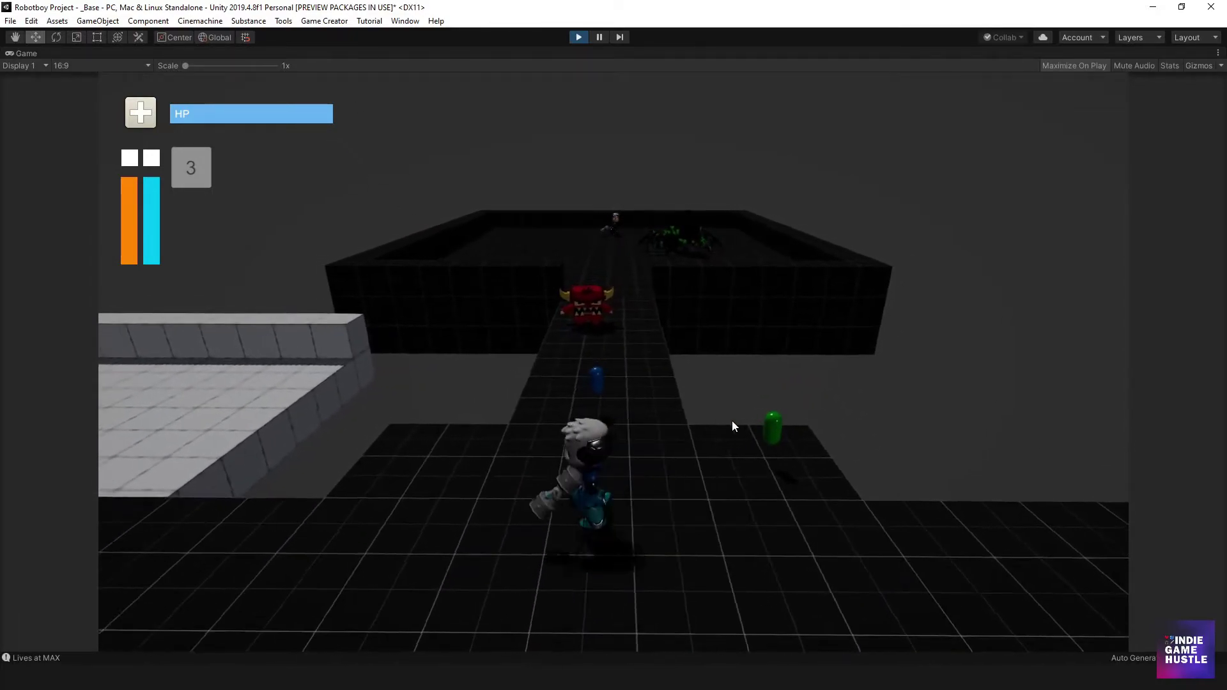
pyautogui.click(579, 37)
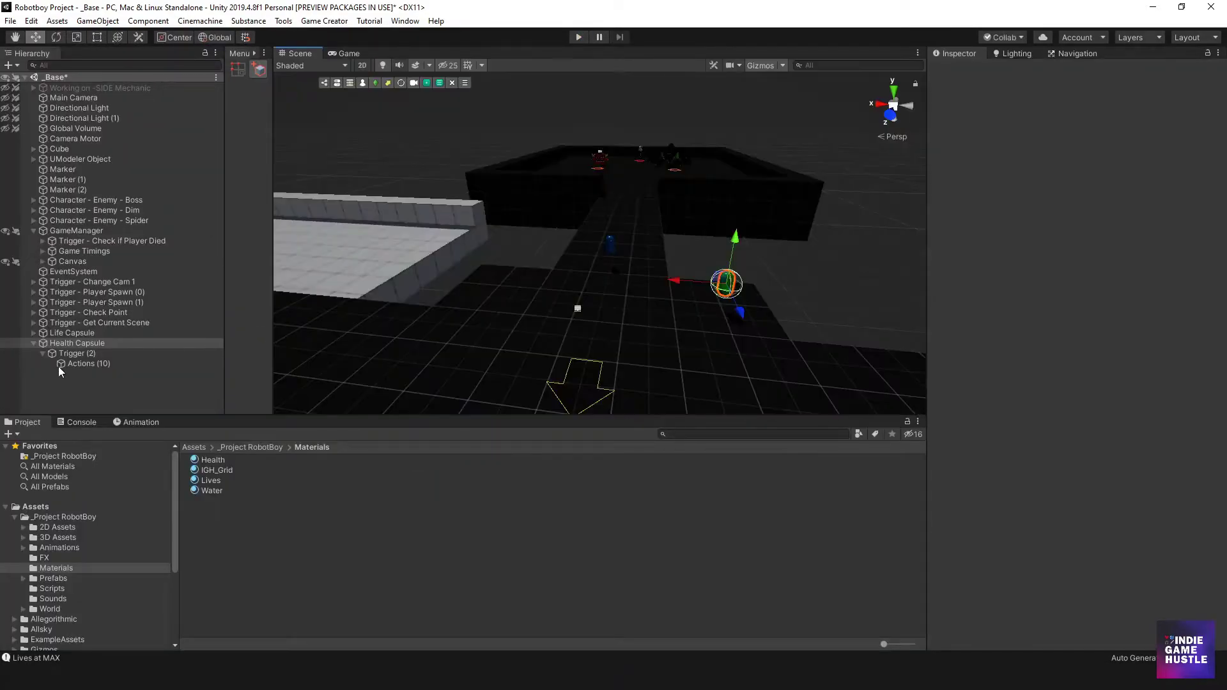
# Step: Try enabling Destroy After Finishing on the health capsule's Actions (10) in place of a separate Destroy action
pyautogui.click(75, 363)
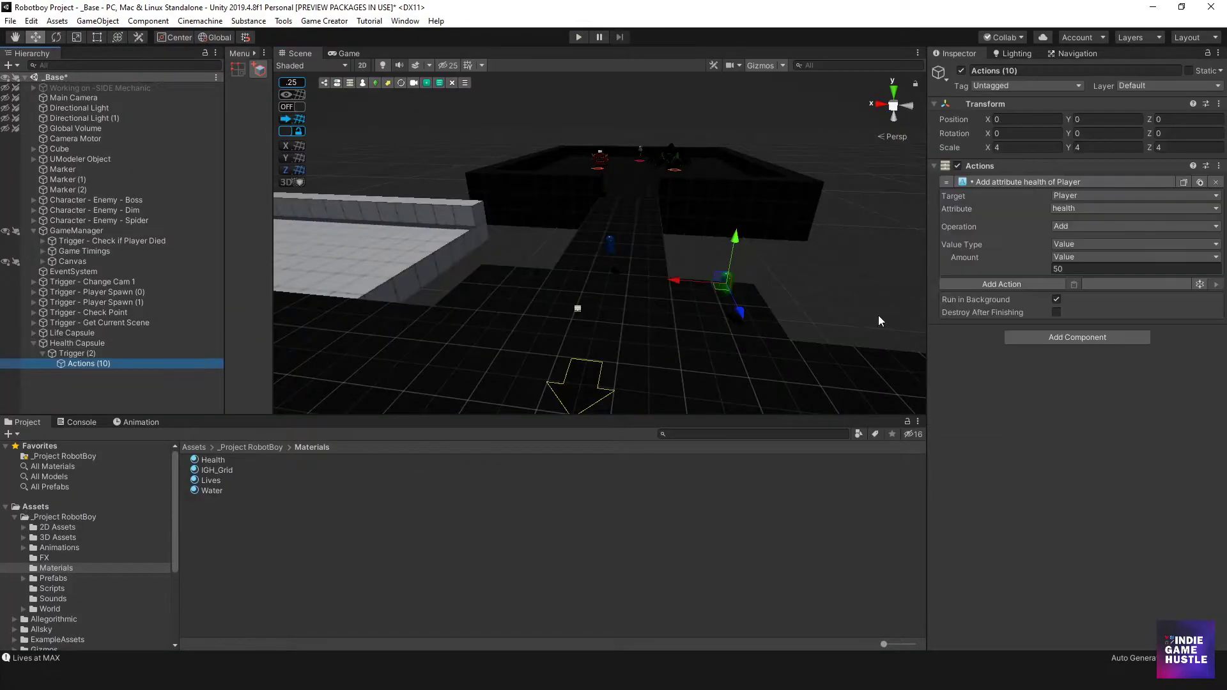
pyautogui.click(1030, 285)
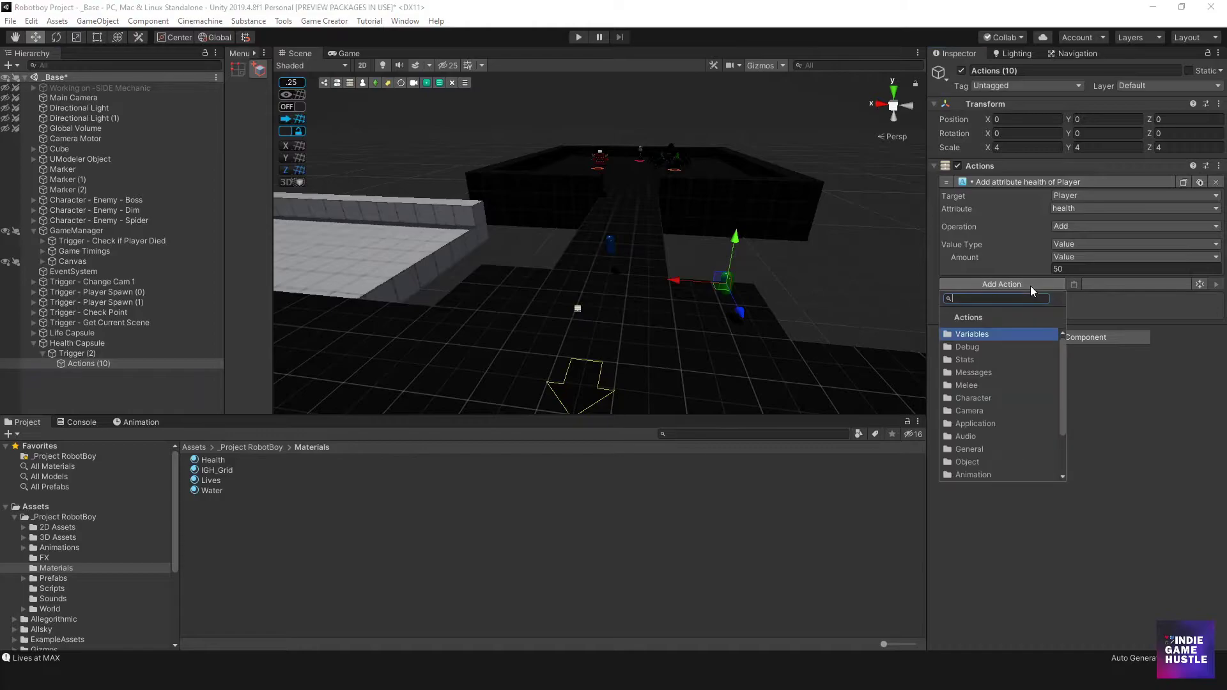
pyautogui.write('Des')
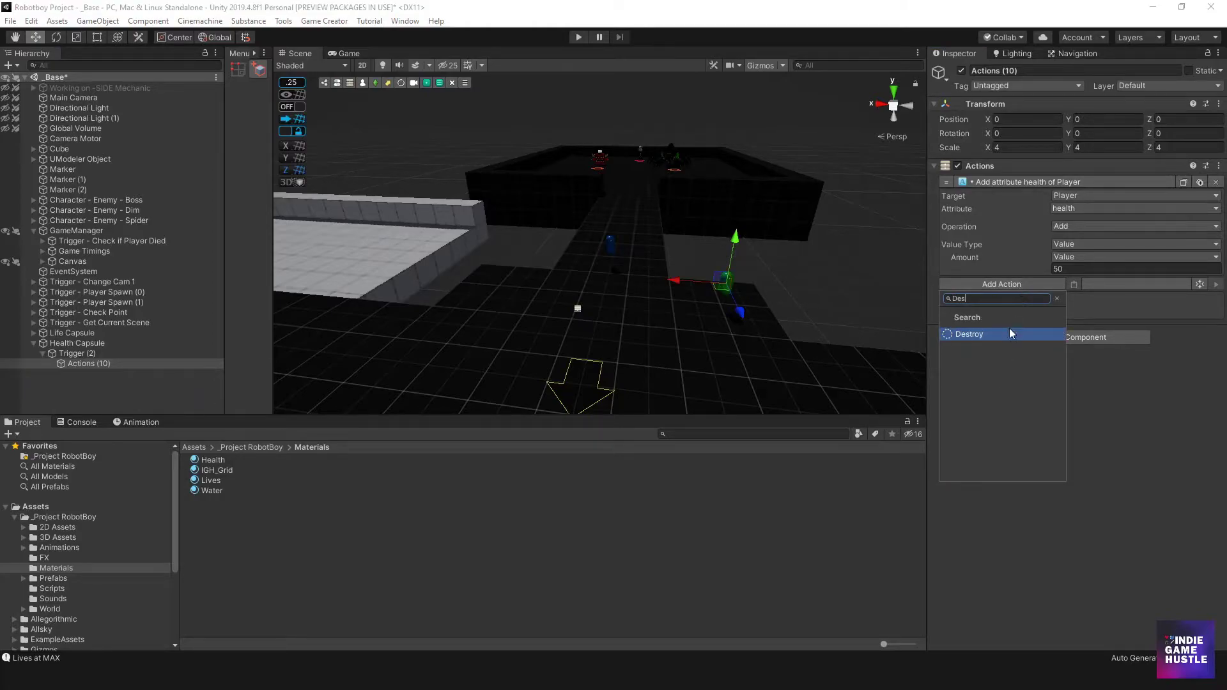
pyautogui.click(1009, 333)
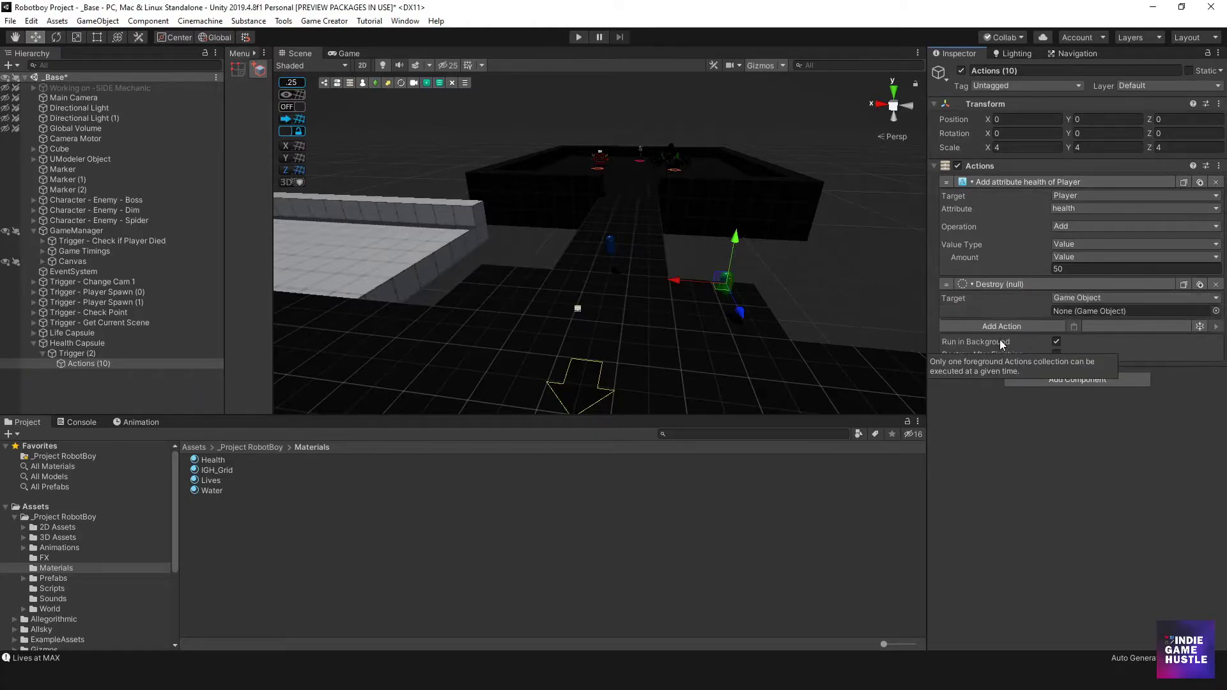
pyautogui.click(1216, 283)
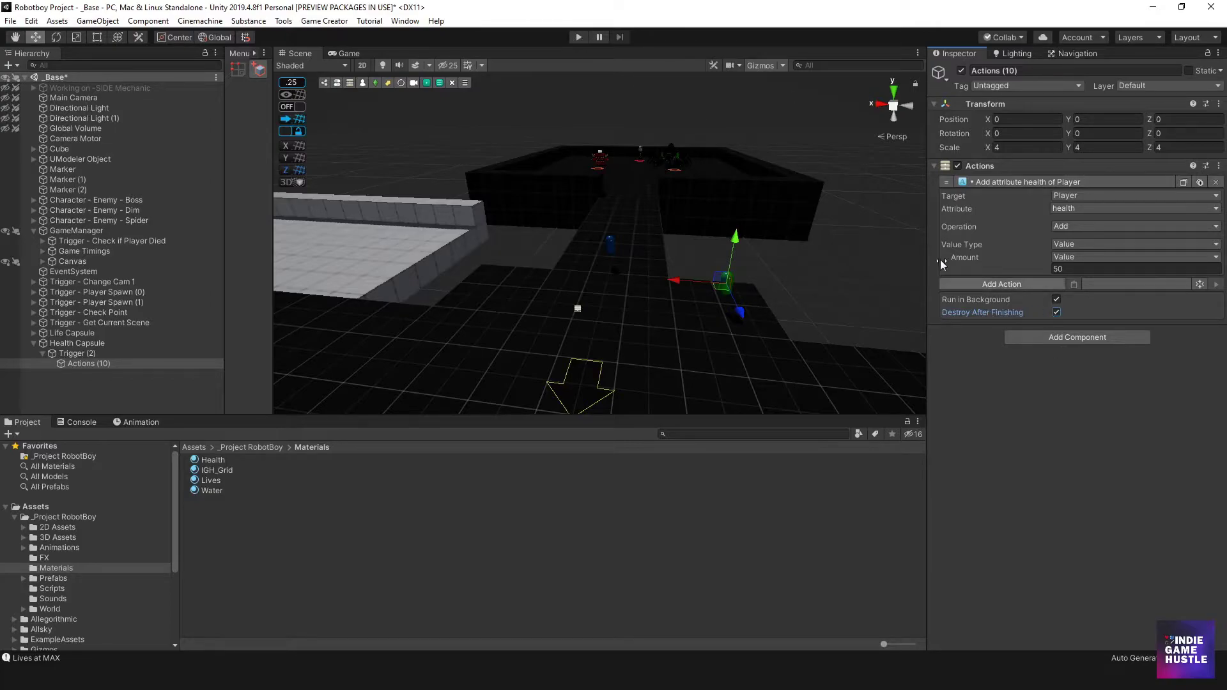
# Step: Start play mode and run the undamaged character along the walkway and back over the green health capsule
pyautogui.click(581, 37)
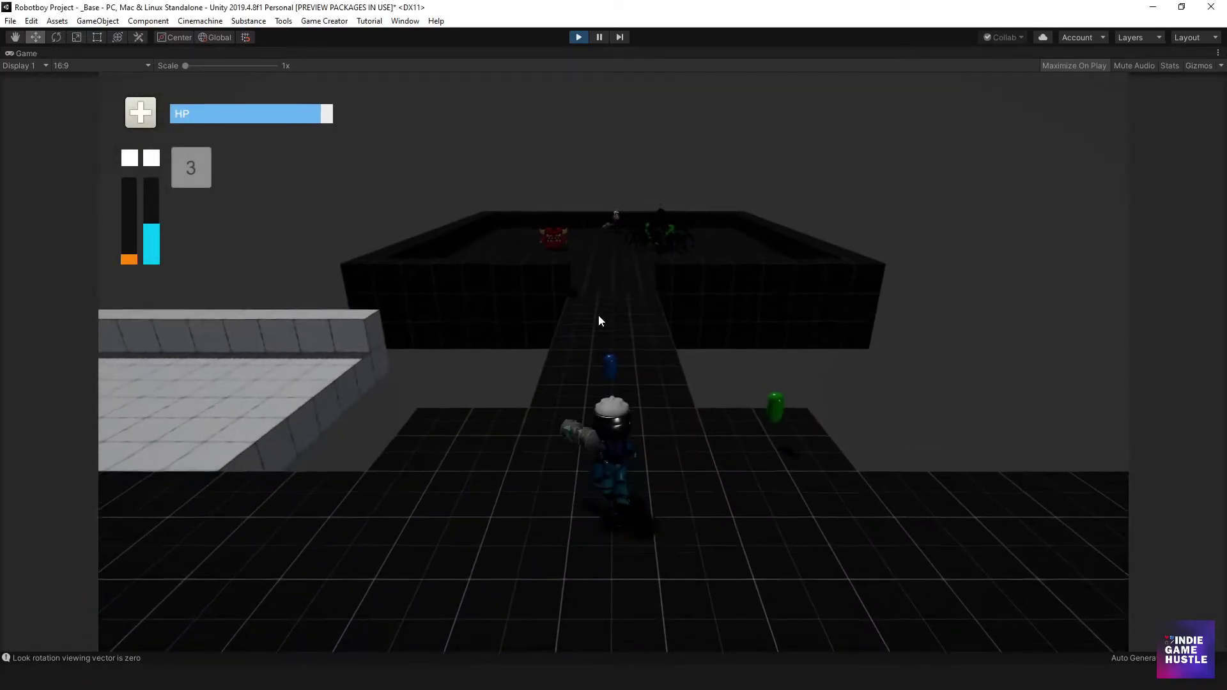
pyautogui.press('w')
pyautogui.press('s')
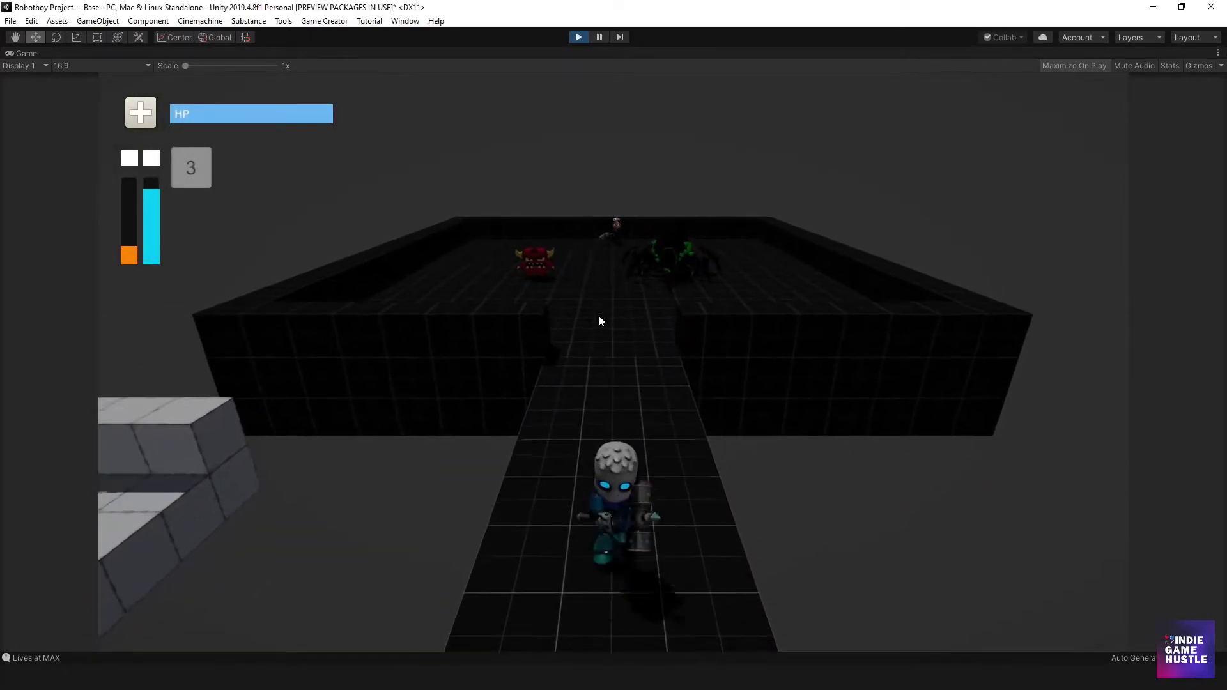
pyautogui.press('d')
pyautogui.press('w')
pyautogui.press('a')
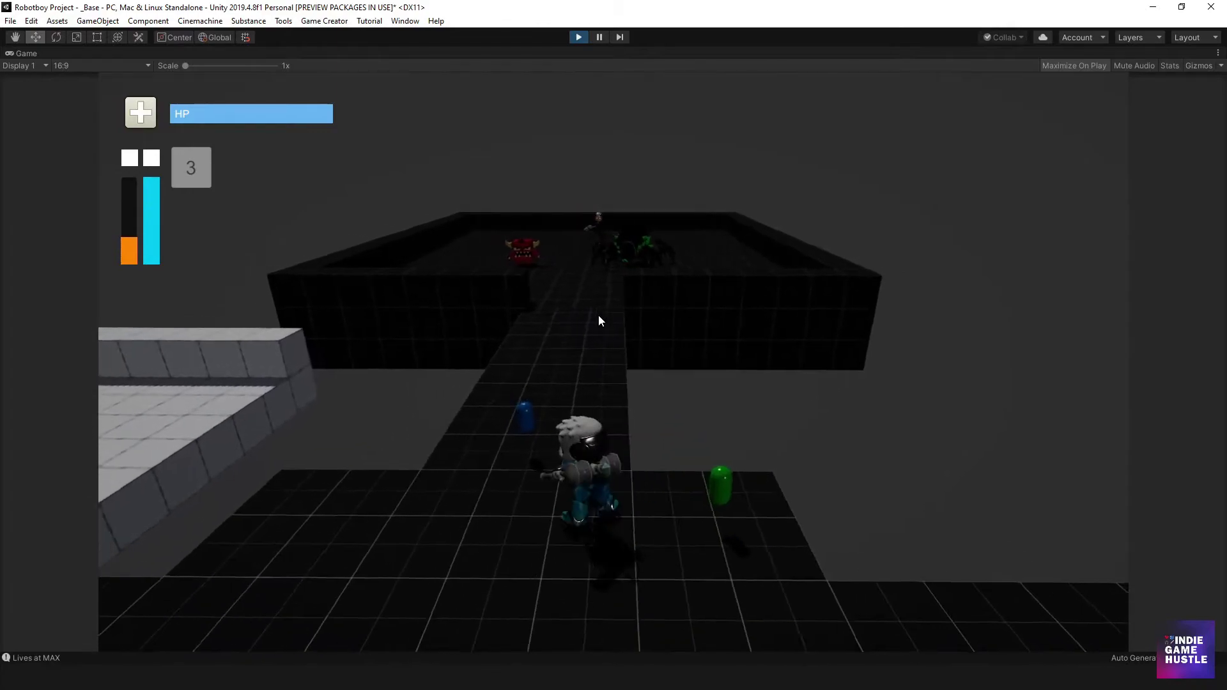
# Step: Run the character into the arena, take a hit from the red horned enemy and retreat down the walkway
pyautogui.press('w')
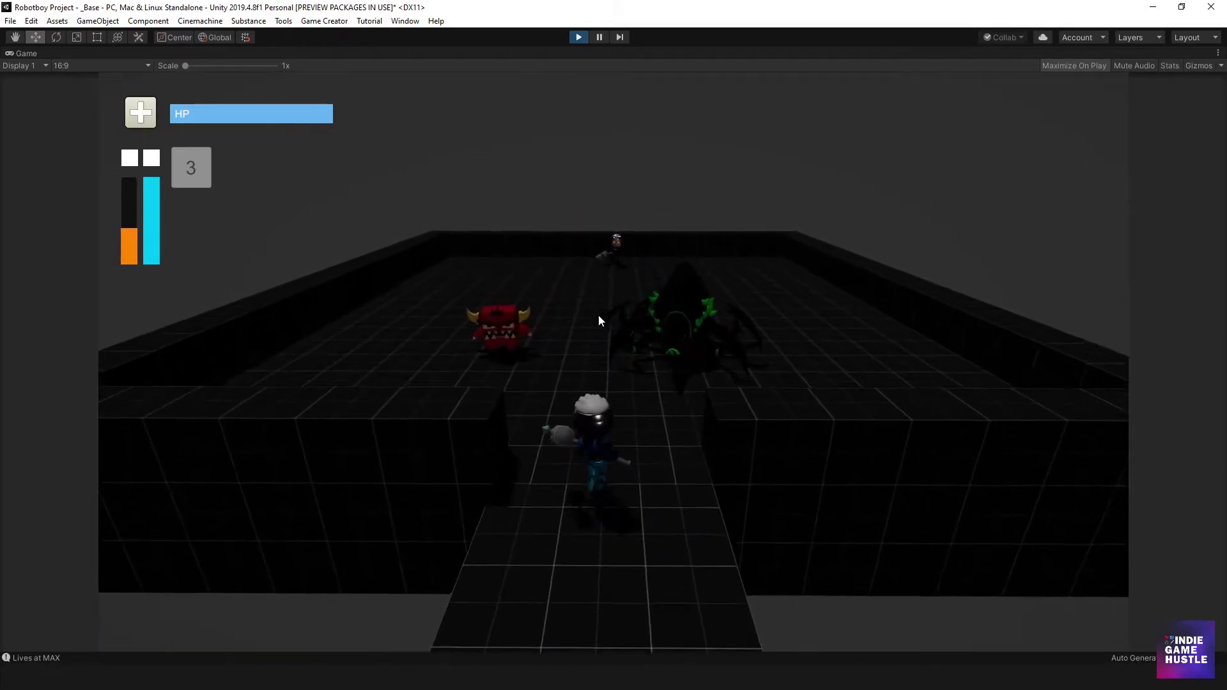
pyautogui.press('w')
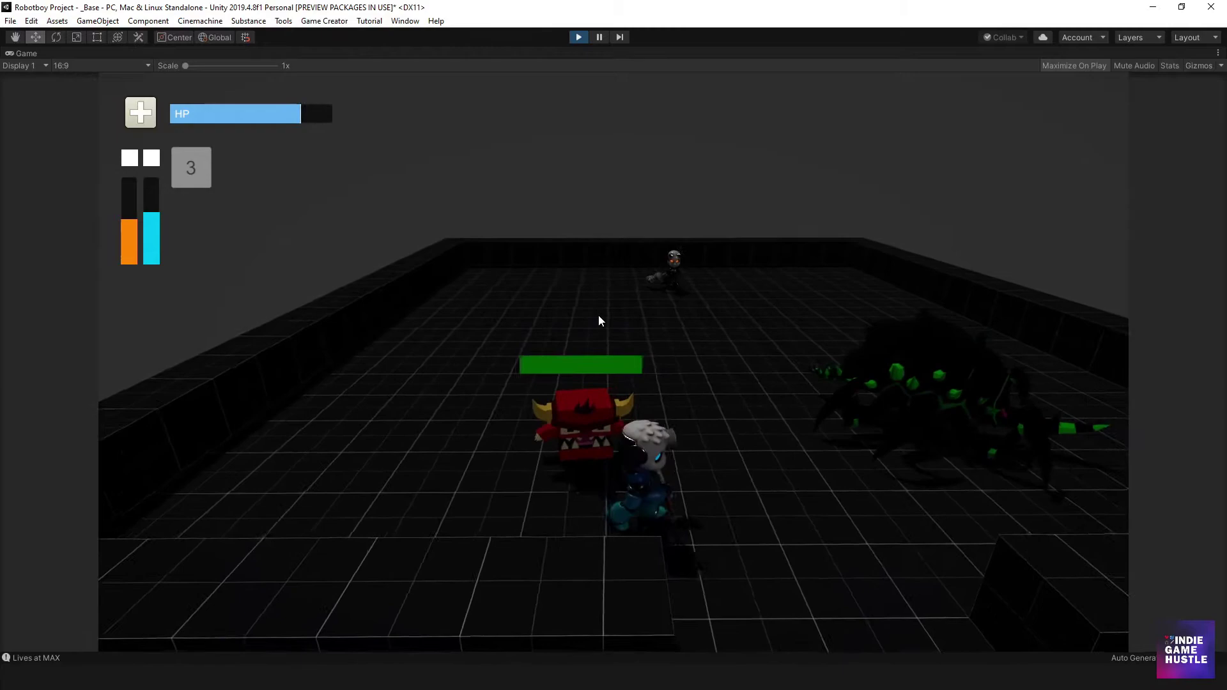
pyautogui.press('s')
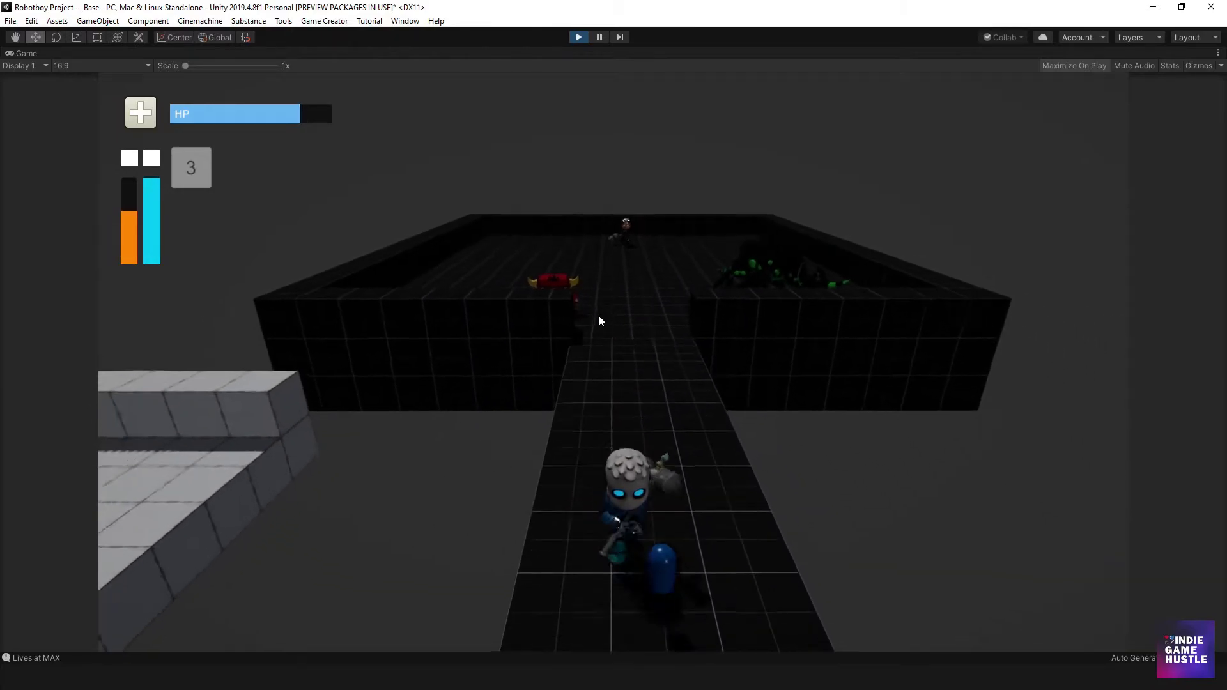
# Step: Run the damaged character over the green capsule several times to test the pickup, and stop play mode
pyautogui.press('s')
pyautogui.press('d')
pyautogui.press('w')
pyautogui.press('a')
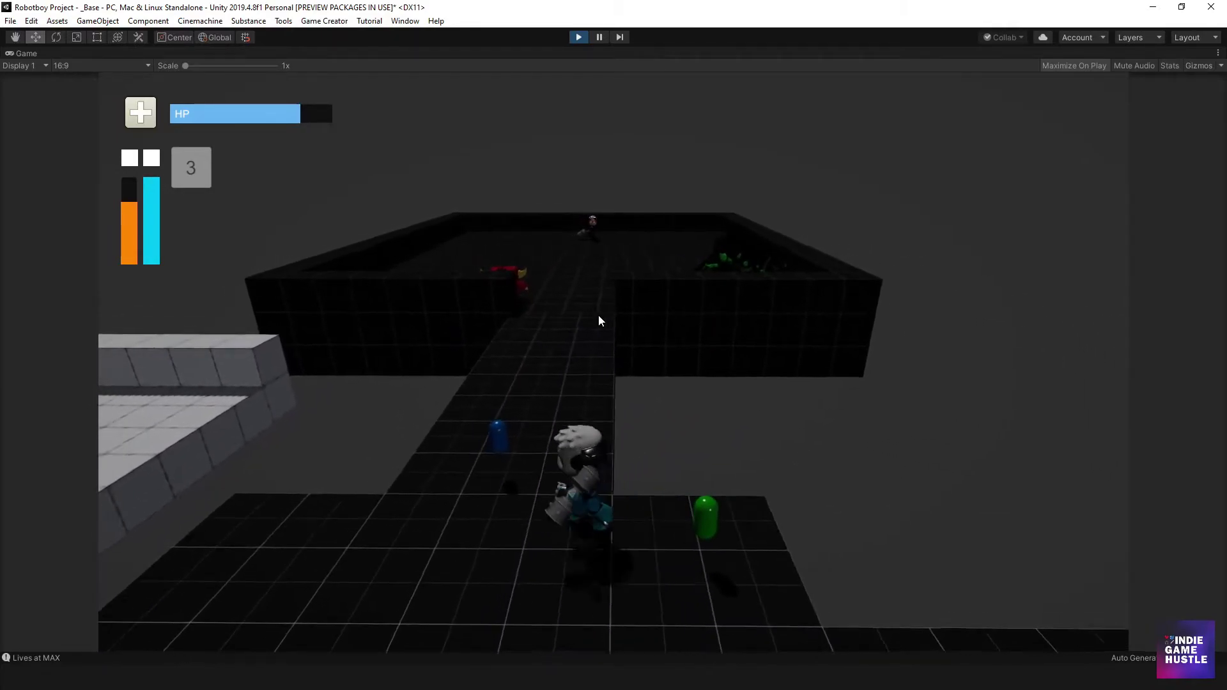
pyautogui.press('s')
pyautogui.press('a')
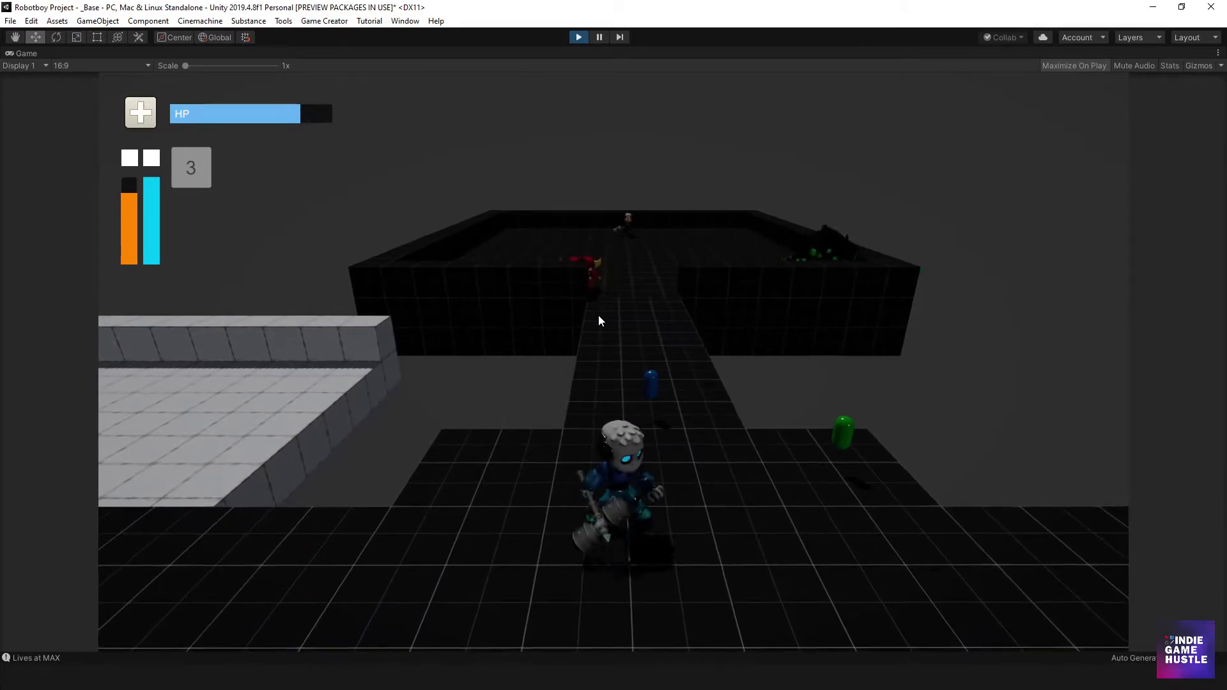
pyautogui.press('d')
pyautogui.press('a')
pyautogui.press('w')
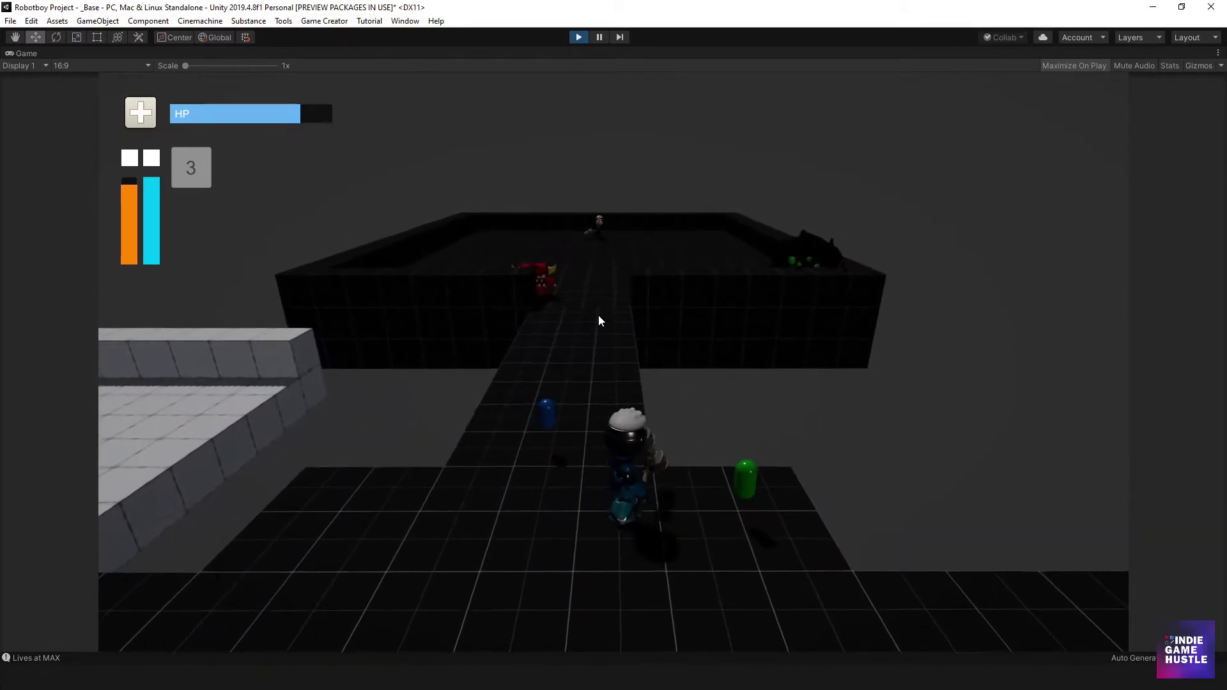
pyautogui.press('d')
pyautogui.press('s')
pyautogui.press('a')
pyautogui.press('w')
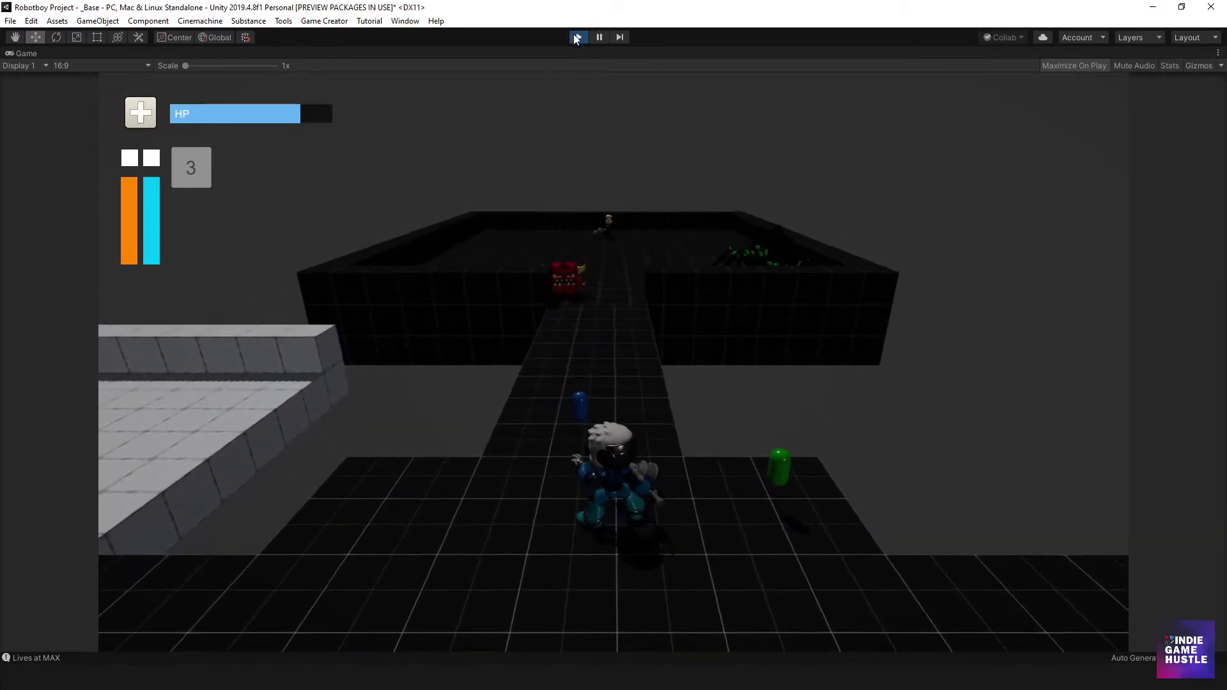
pyautogui.click(577, 37)
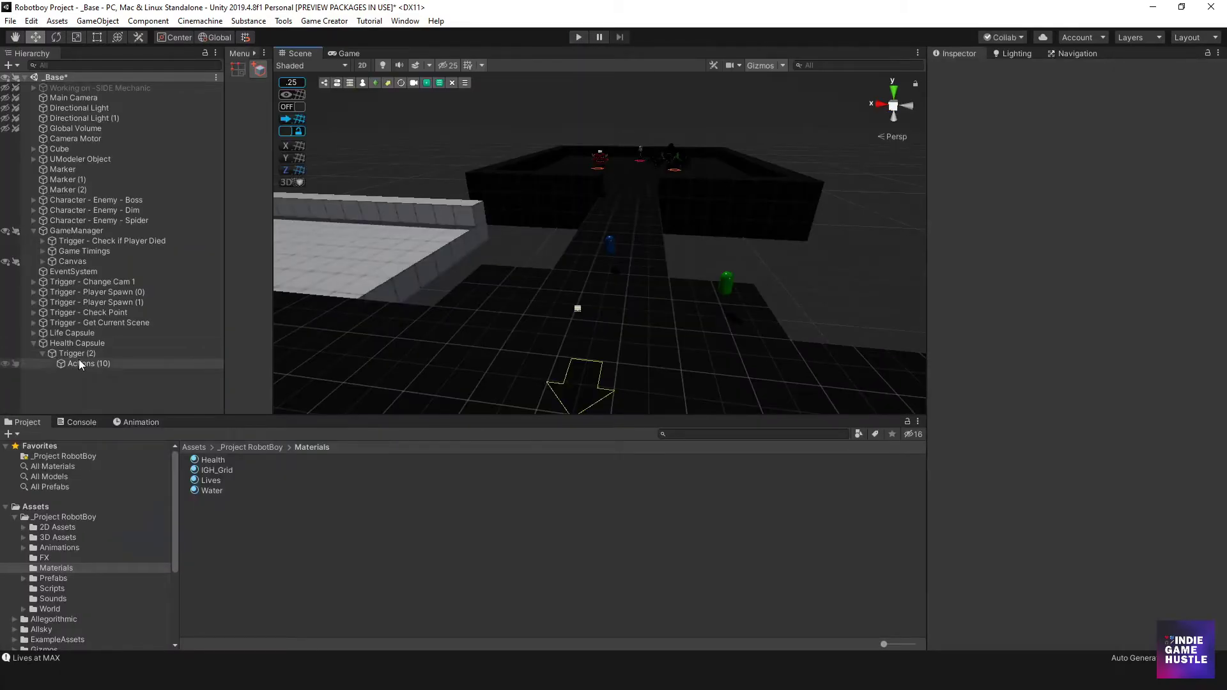
# Step: Disable Destroy After Finishing on Actions (10) and add a Destroy action with the Health Capsule object as its target
pyautogui.click(79, 363)
pyautogui.click(1056, 312)
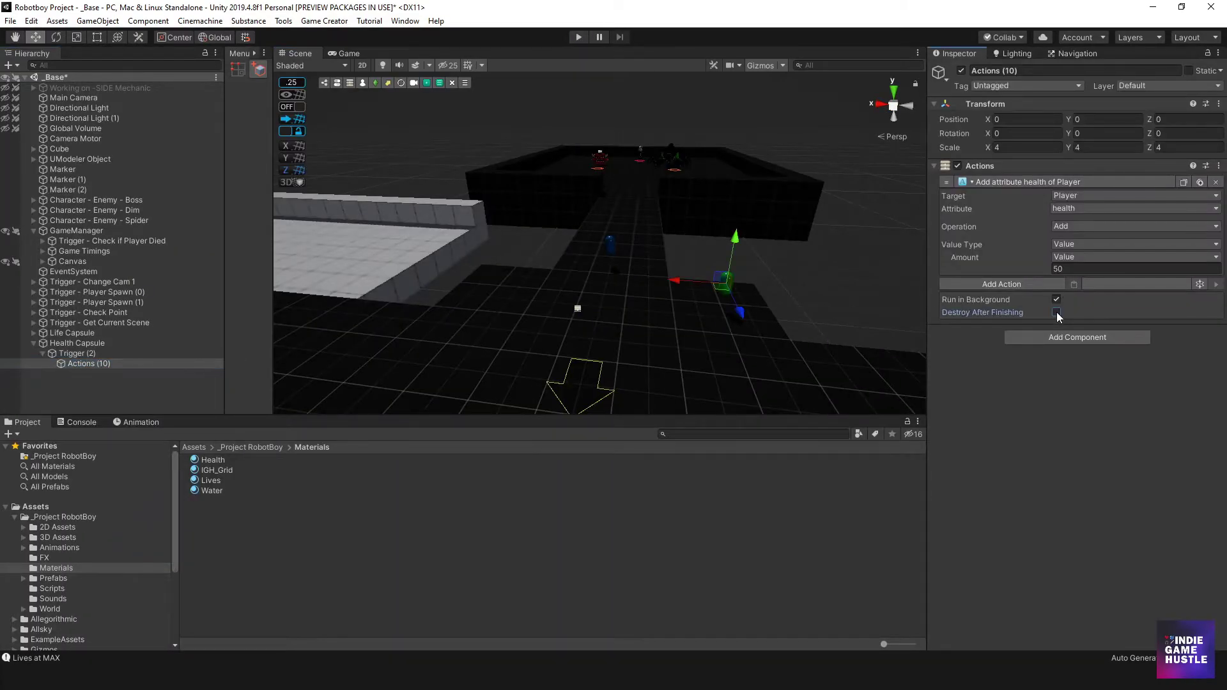
pyautogui.click(1017, 284)
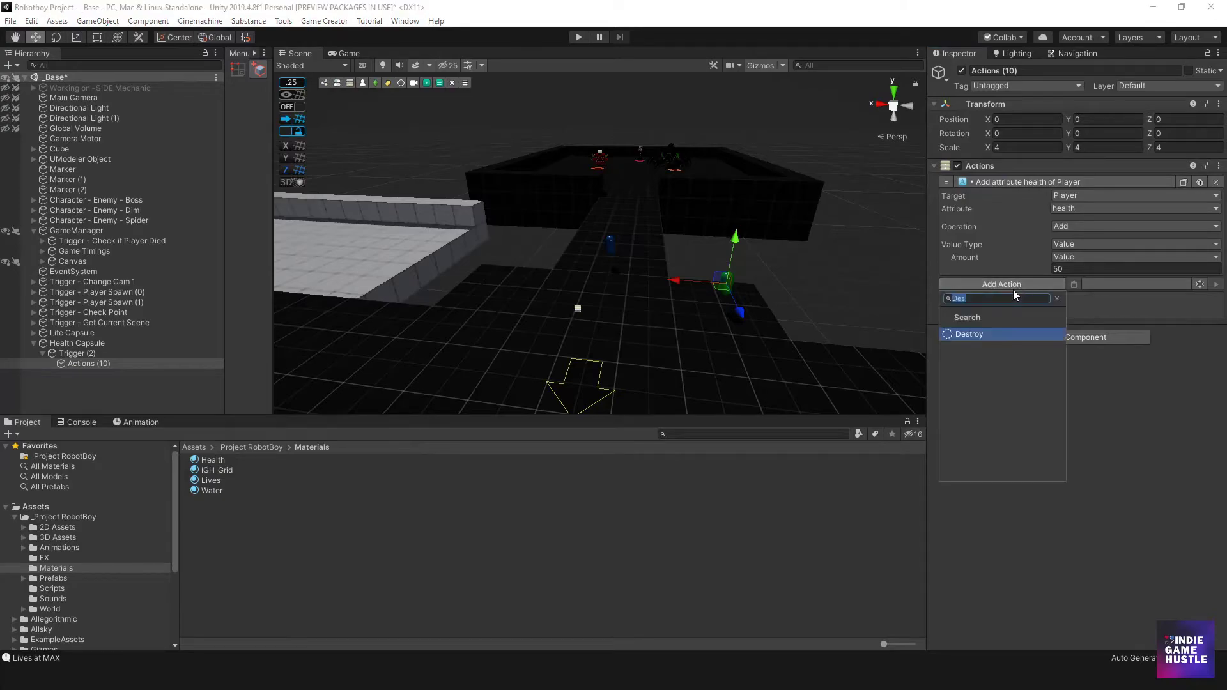
pyautogui.click(990, 334)
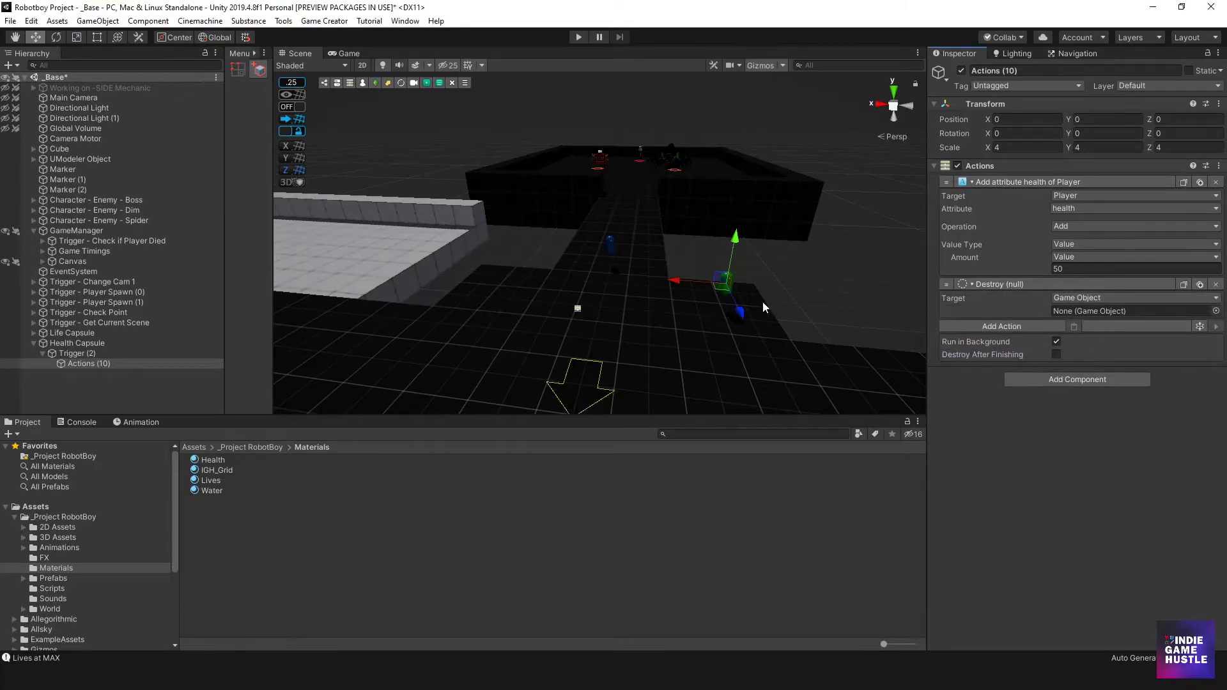
pyautogui.moveTo(83, 343)
pyautogui.mouseDown()
pyautogui.moveTo(954, 333)
pyautogui.moveTo(1080, 312)
pyautogui.mouseUp()
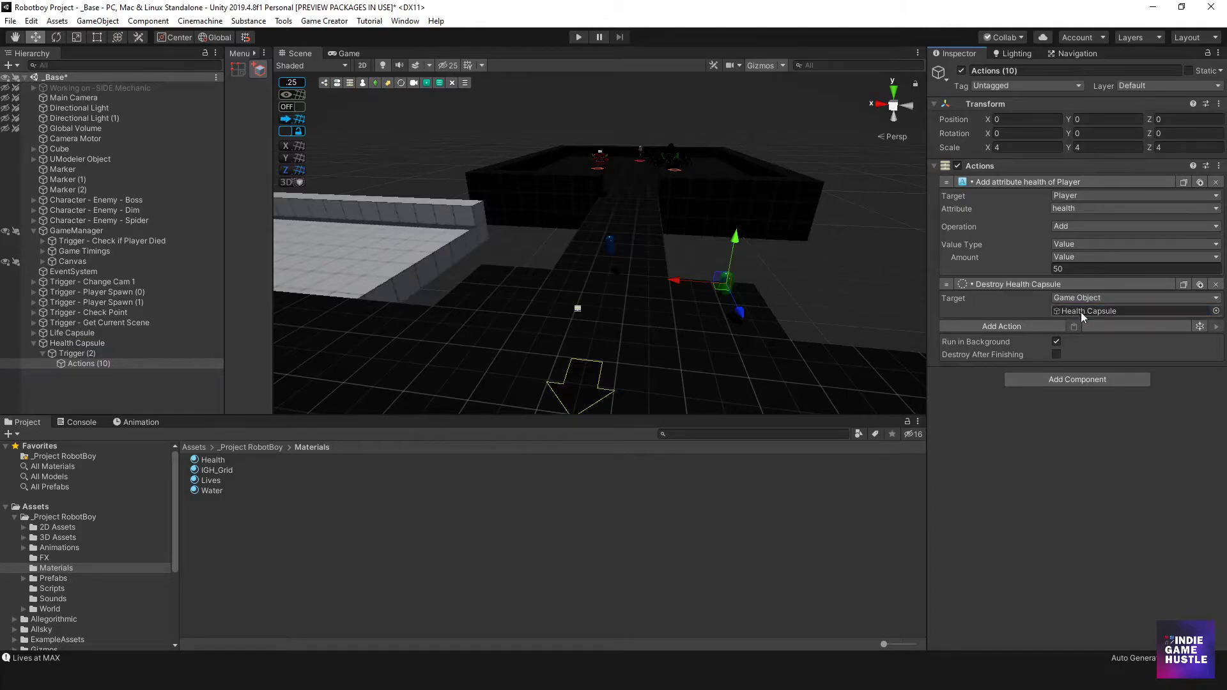
pyautogui.click(1056, 341)
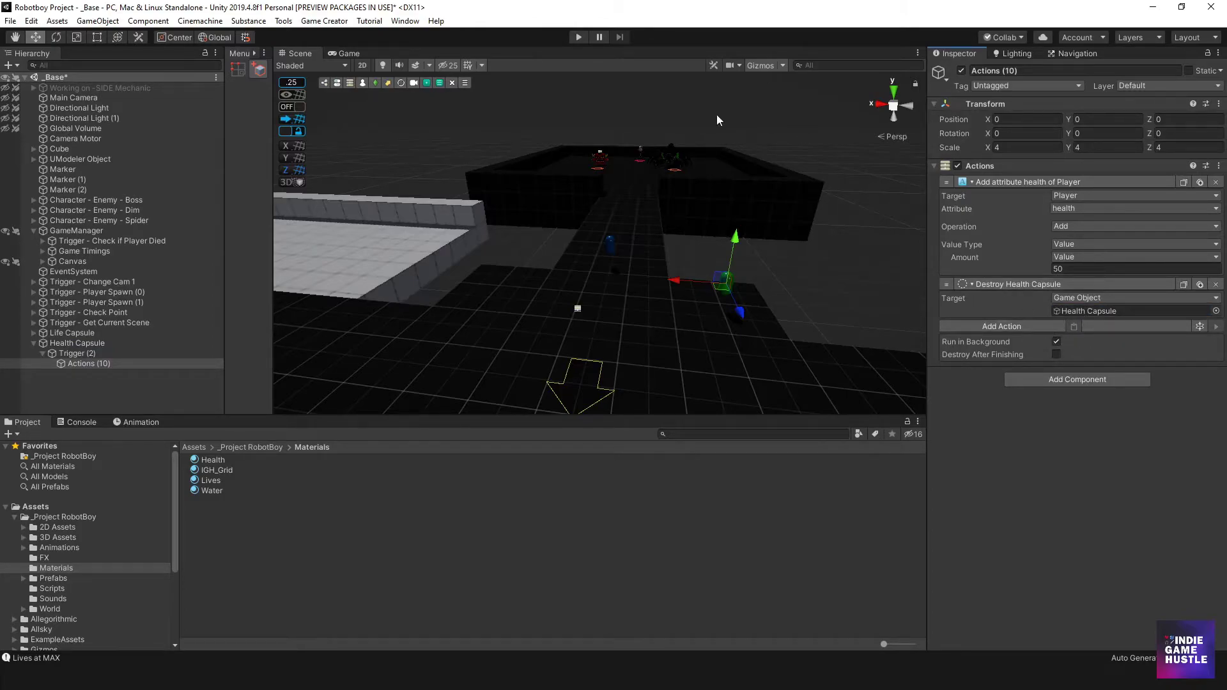
# Step: Start play mode, run the character into the arena and attack the spider enemy to take damage
pyautogui.click(579, 38)
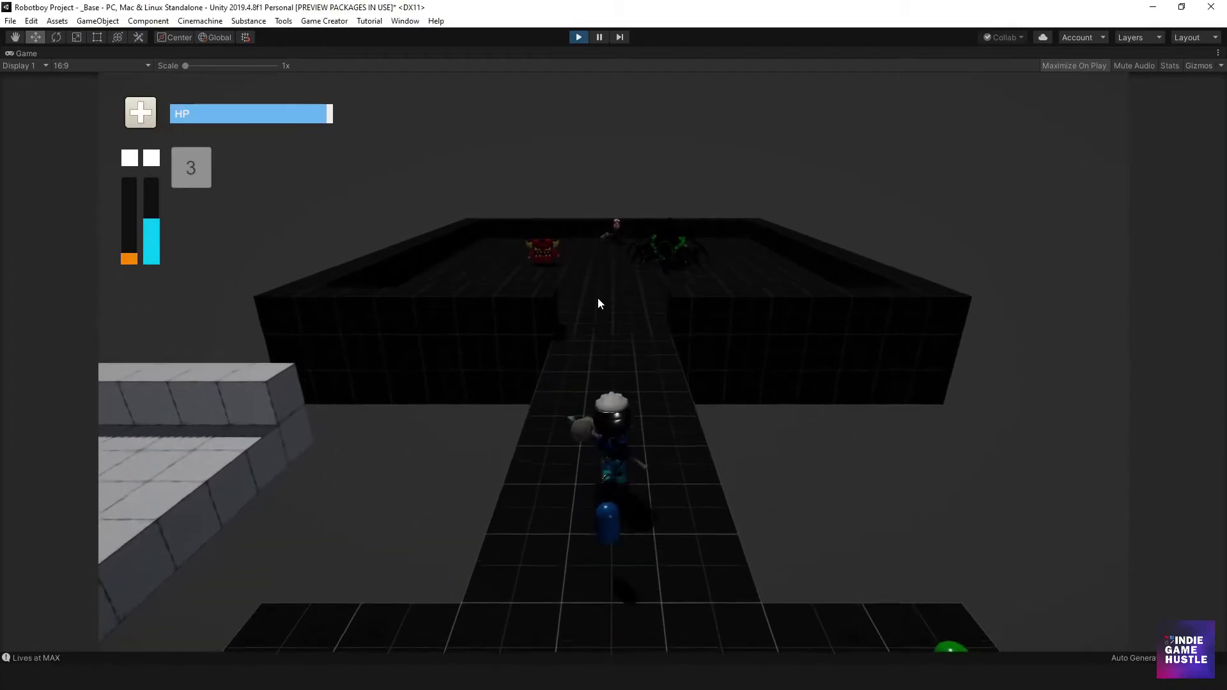
pyautogui.press('w')
pyautogui.press('d')
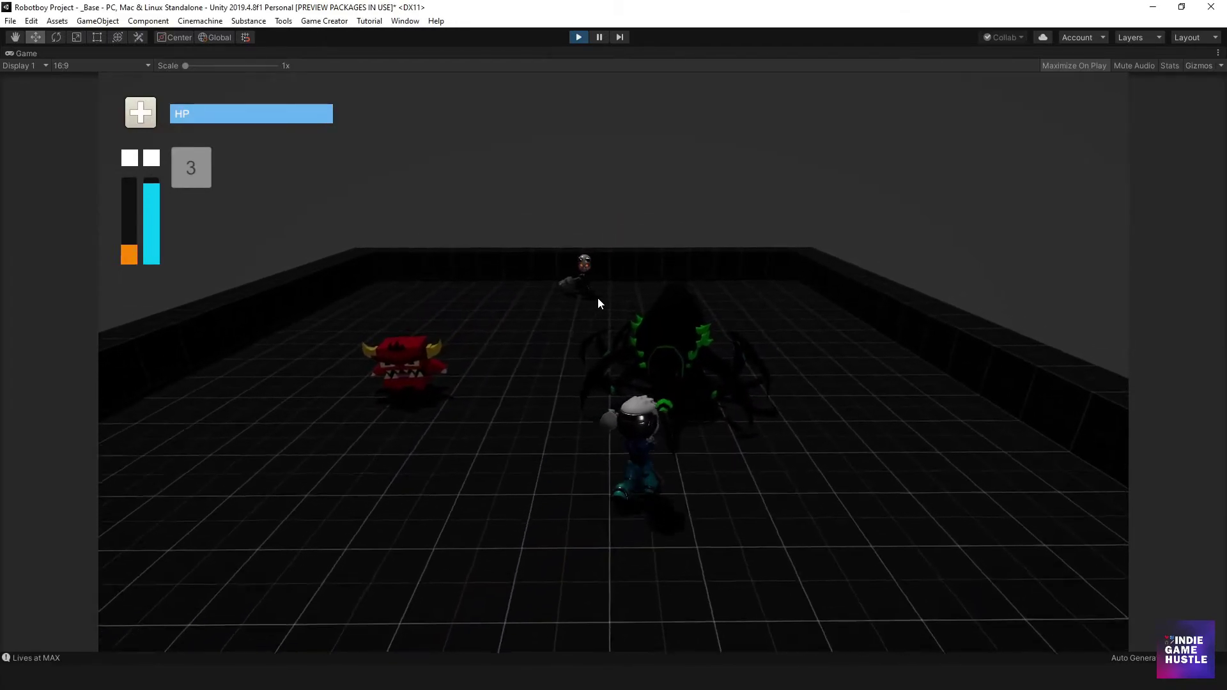
pyautogui.click(598, 298)
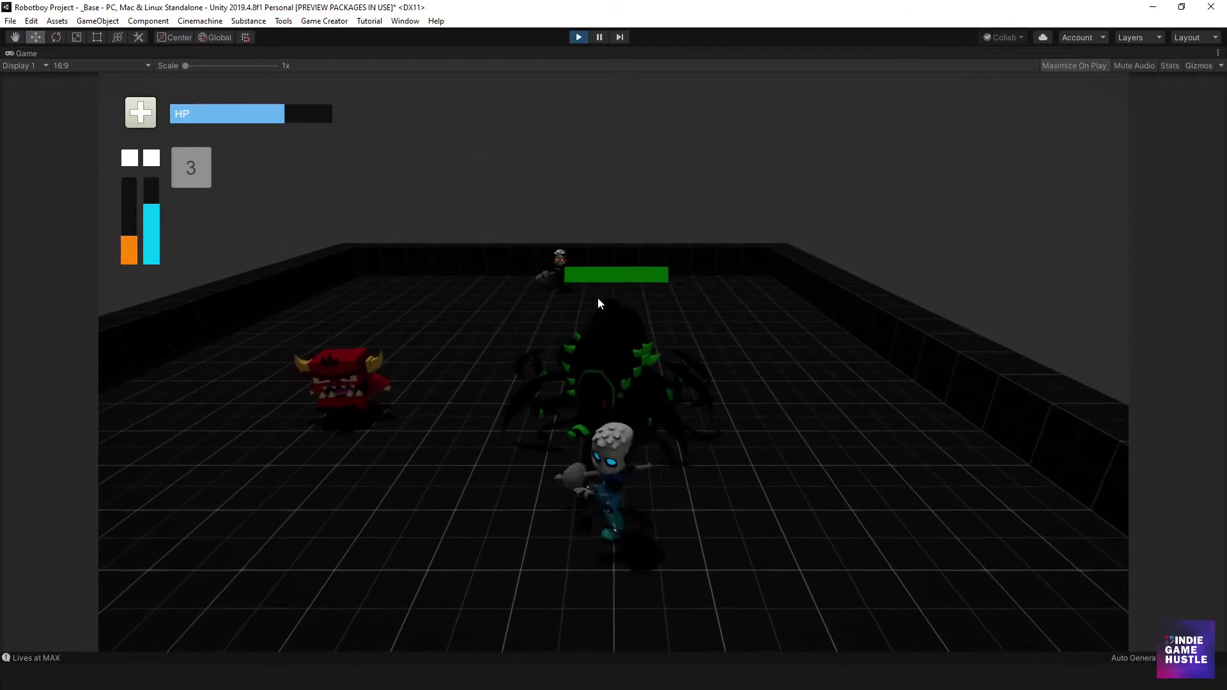
pyautogui.click(598, 299)
pyautogui.press('s')
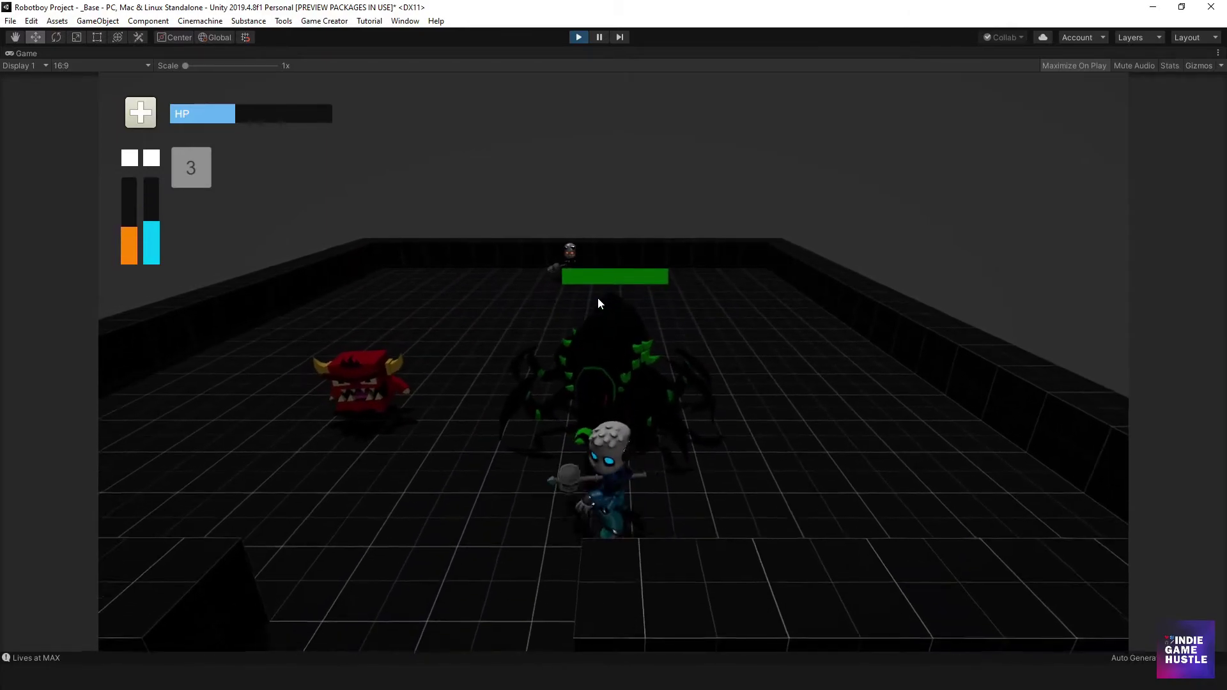
# Step: Keep fighting around the spider and the red horned enemy so the character loses more health
pyautogui.press('d')
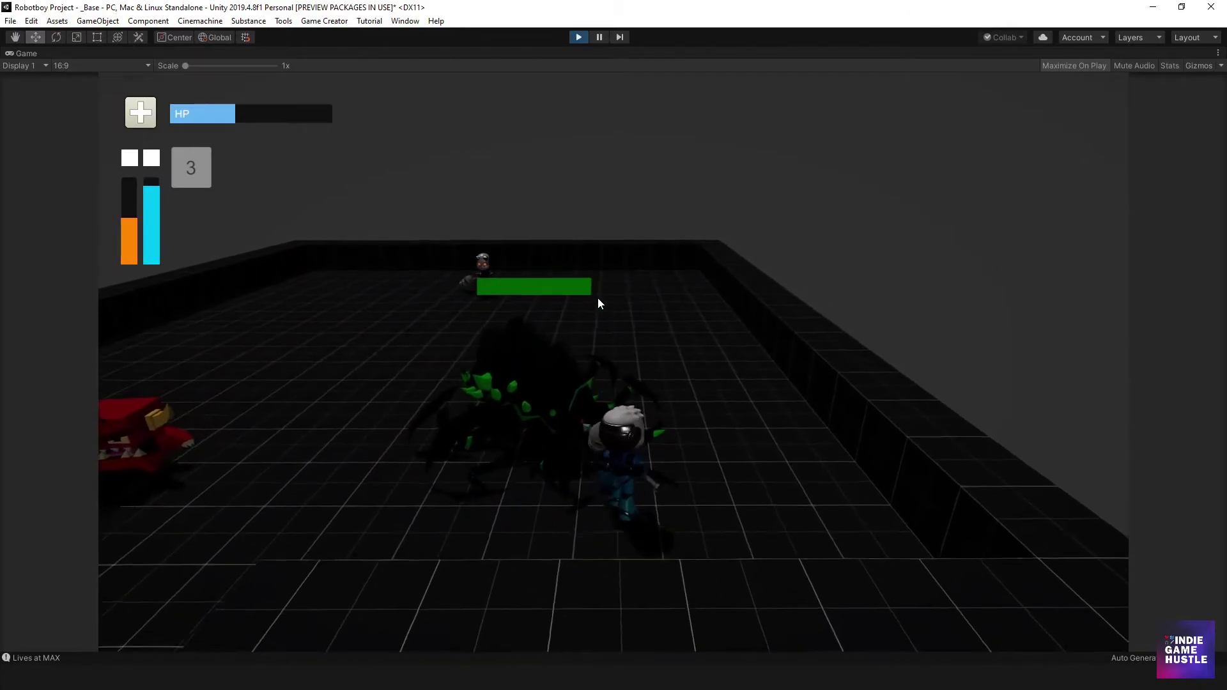
pyautogui.press('w')
pyautogui.press('a')
pyautogui.click(598, 298)
pyautogui.press('a')
pyautogui.press('s')
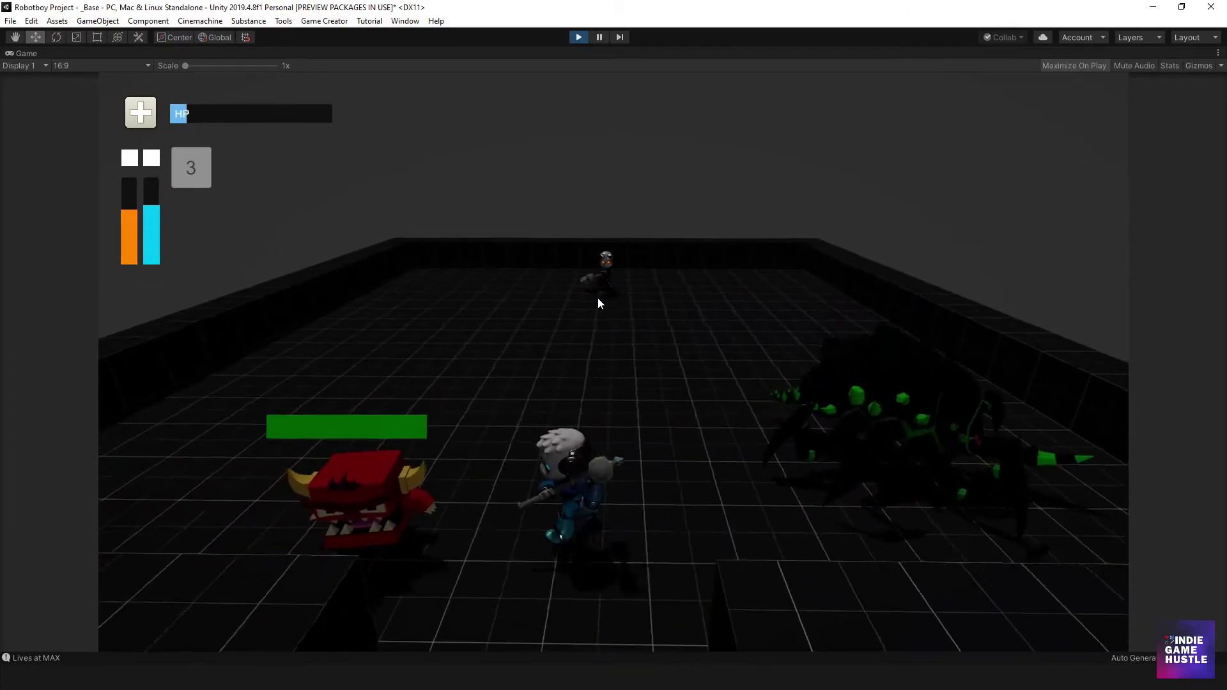
# Step: Escape from the arena along the walkway and pick up the green health capsule with the damaged character
pyautogui.press('d')
pyautogui.press('s')
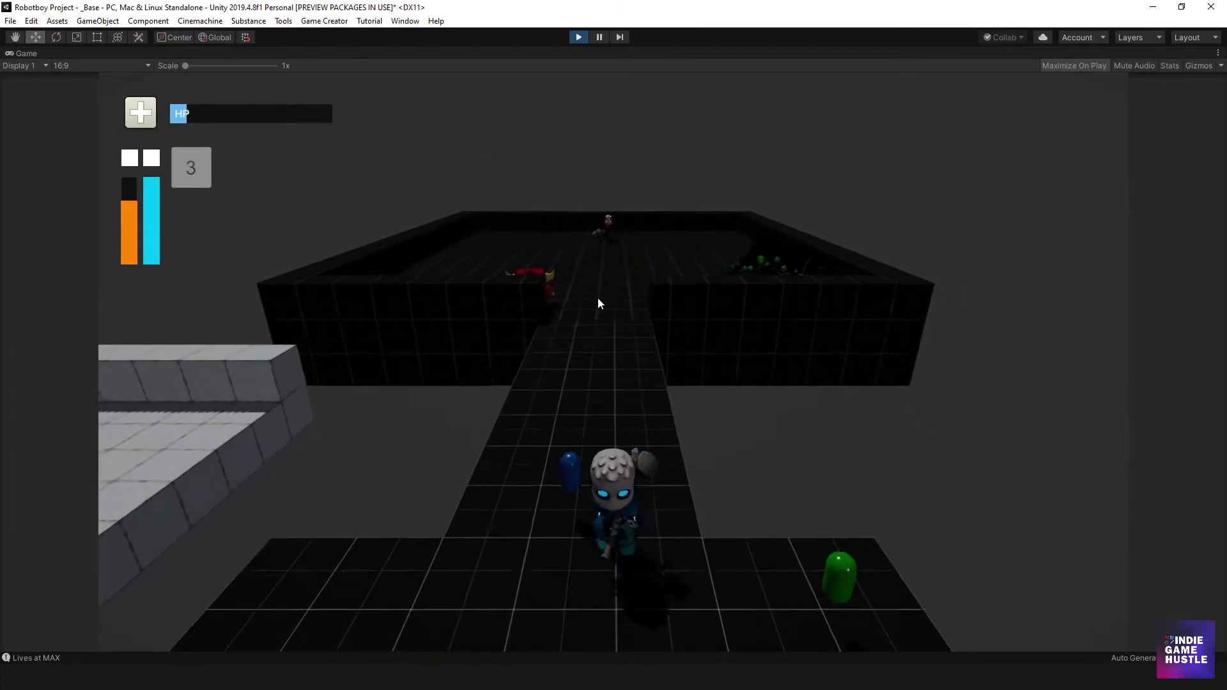
pyautogui.press('d')
pyautogui.press('a')
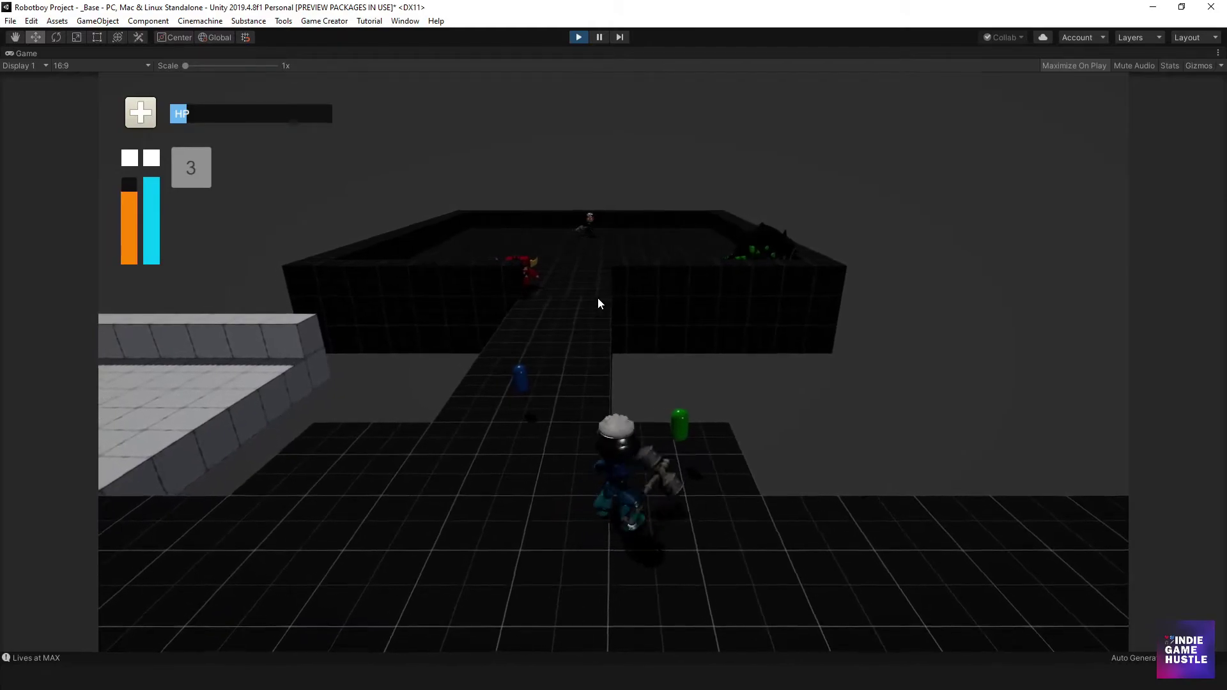
pyautogui.press('w')
pyautogui.press('d')
pyautogui.press('a')
pyautogui.press('s')
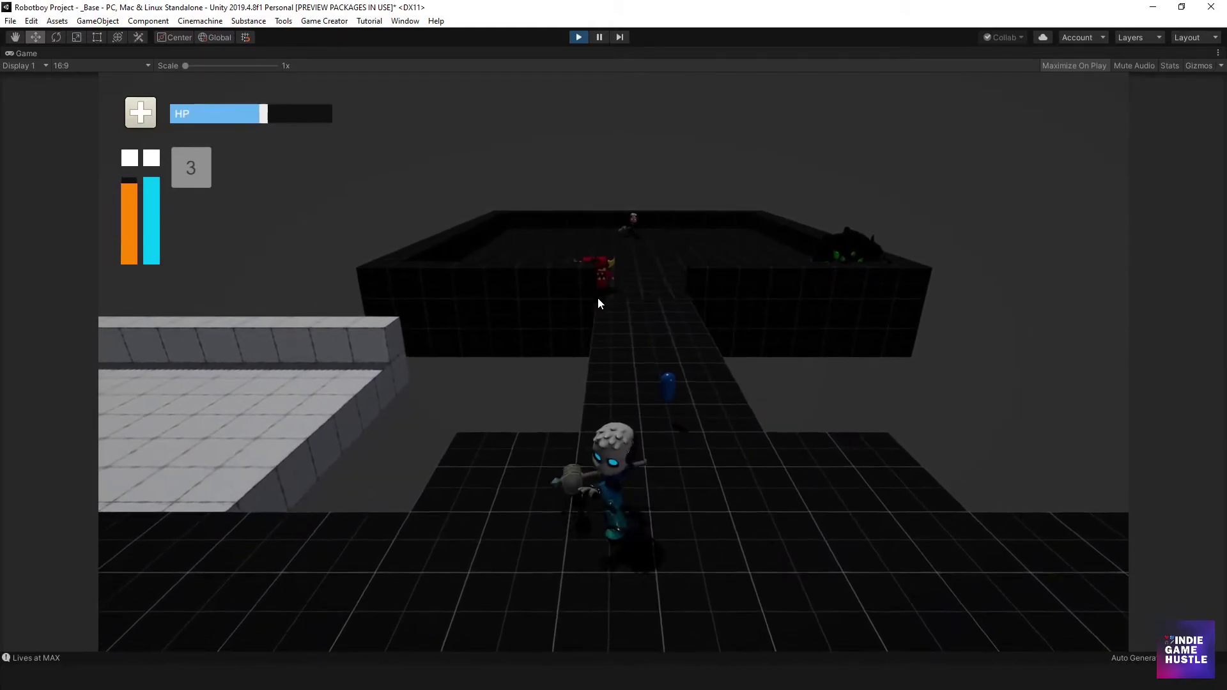
# Step: Examine the HP bar for the capsule's healing while moving and swinging the character on the platform
pyautogui.press('d')
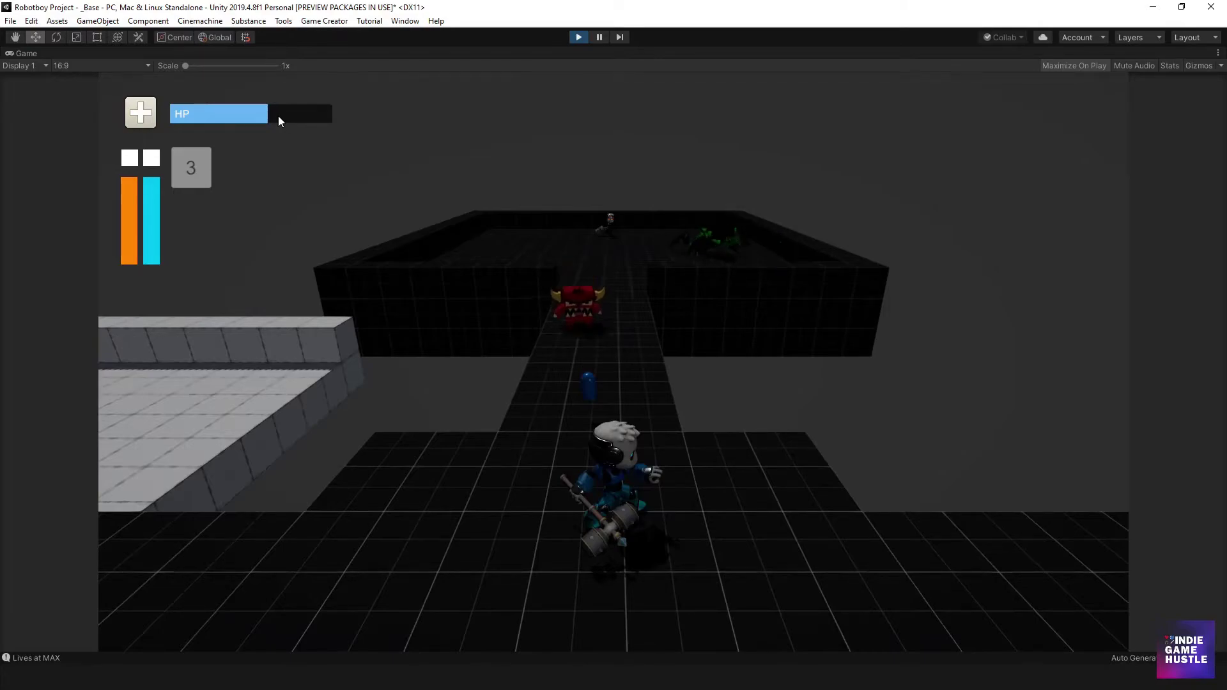
pyautogui.press('w')
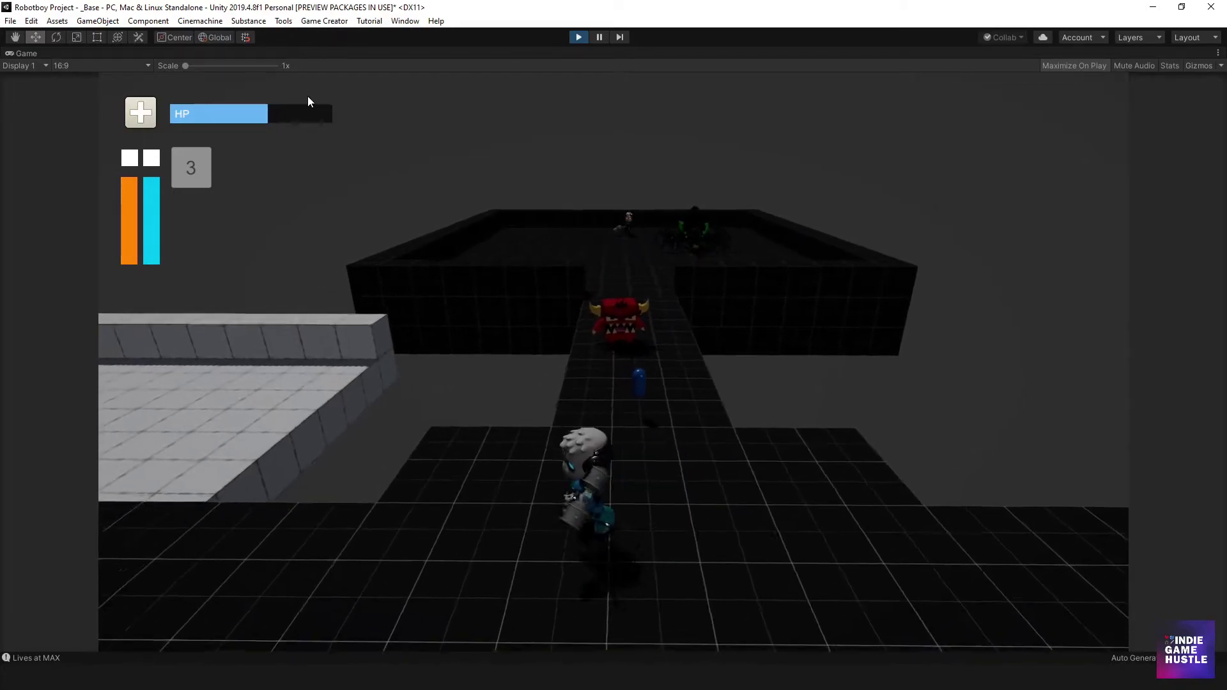
pyautogui.click(308, 97)
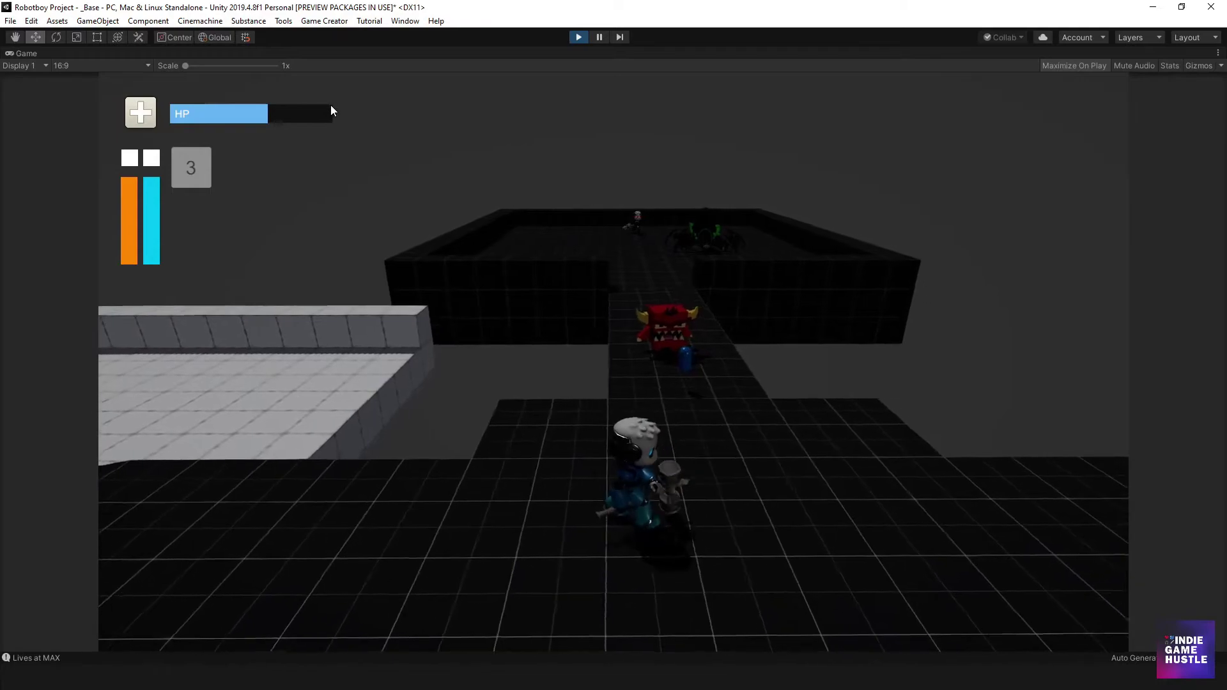
# Step: Move the character briefly across the platform and stop play mode
pyautogui.press('s')
pyautogui.press('a')
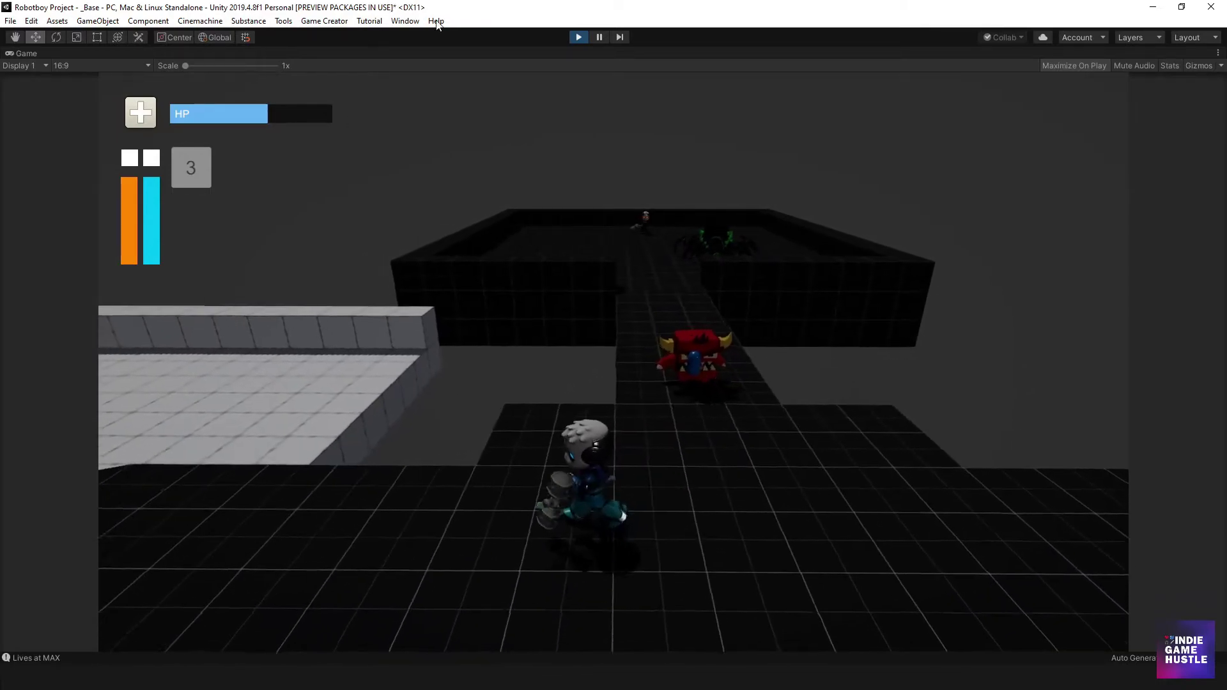
pyautogui.click(579, 37)
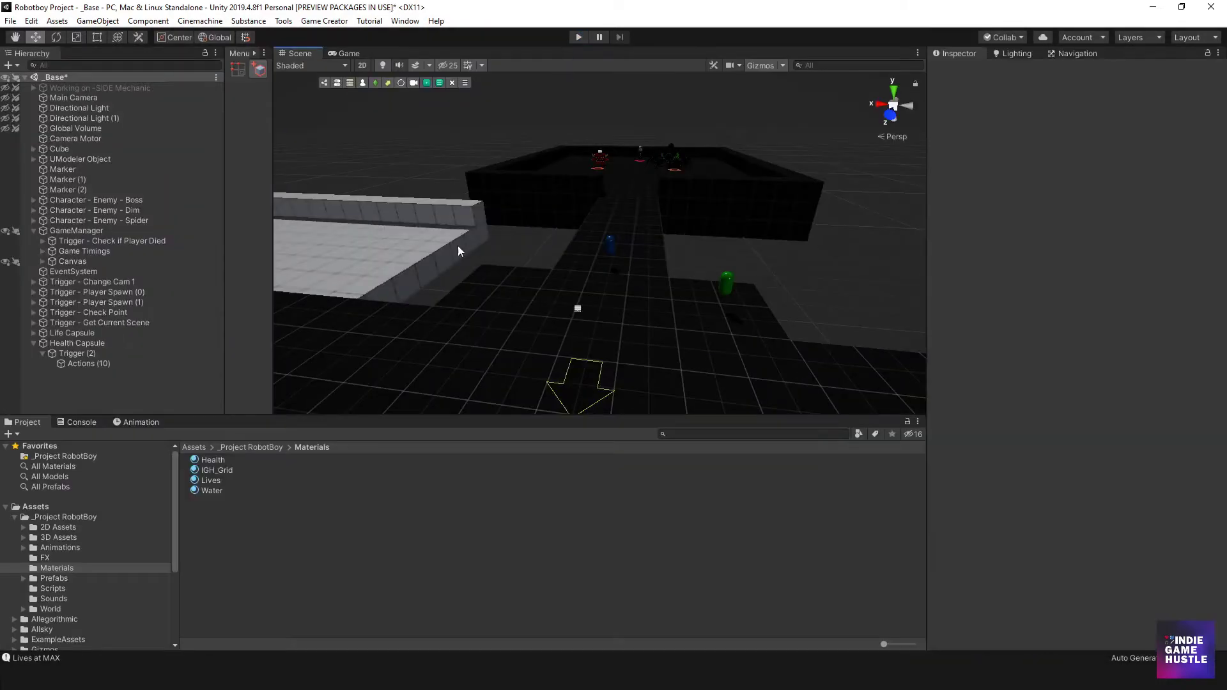
# Step: Duplicate the Health Capsule and move the copy along X to about -11.9, across the platform from the original
pyautogui.click(103, 344)
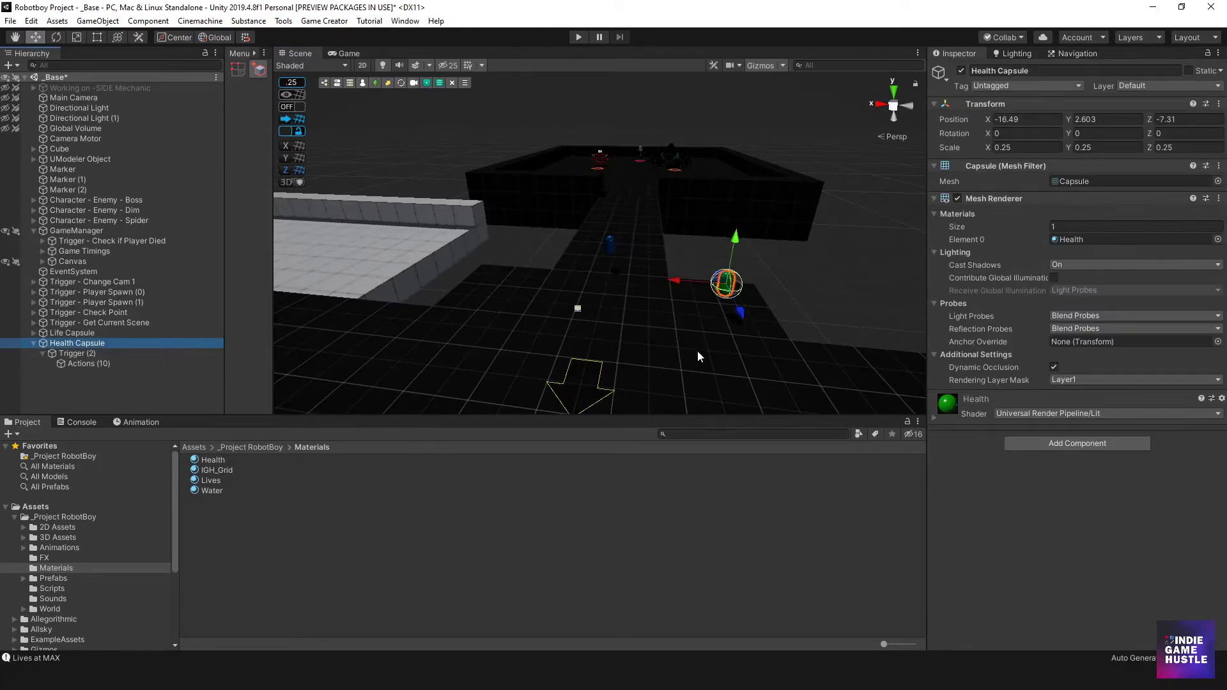
pyautogui.hotkey('ctrl', 'd')
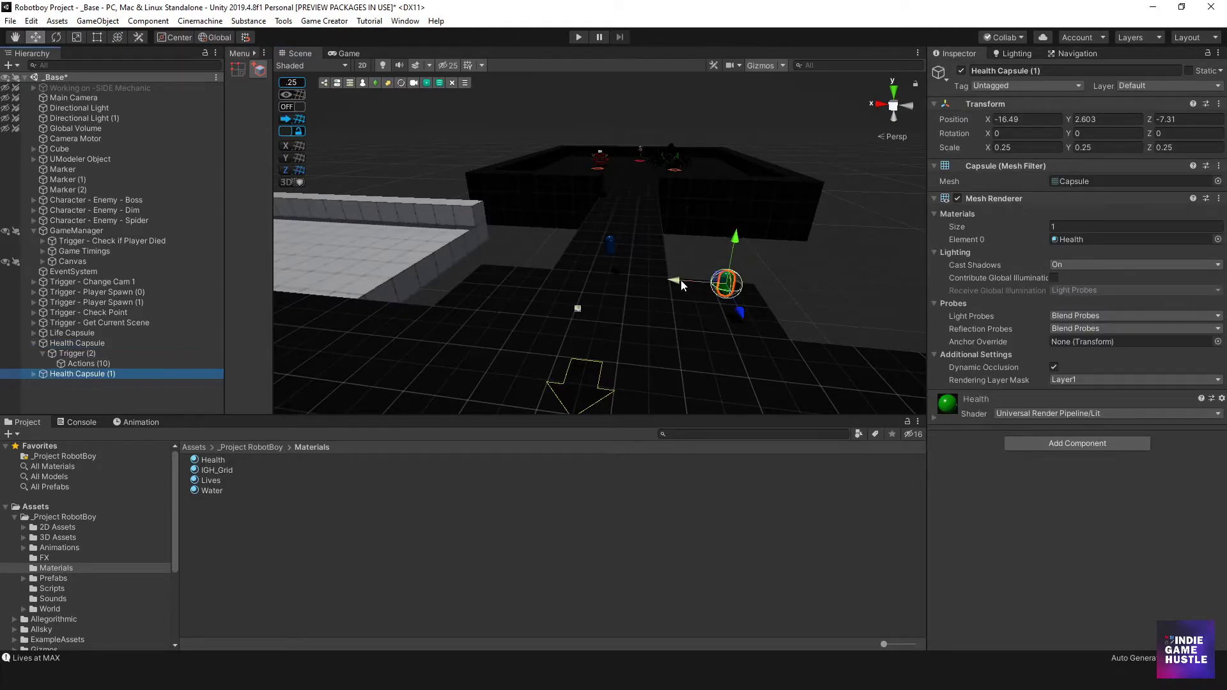
pyautogui.moveTo(676, 282); pyautogui.dragTo(441, 276)
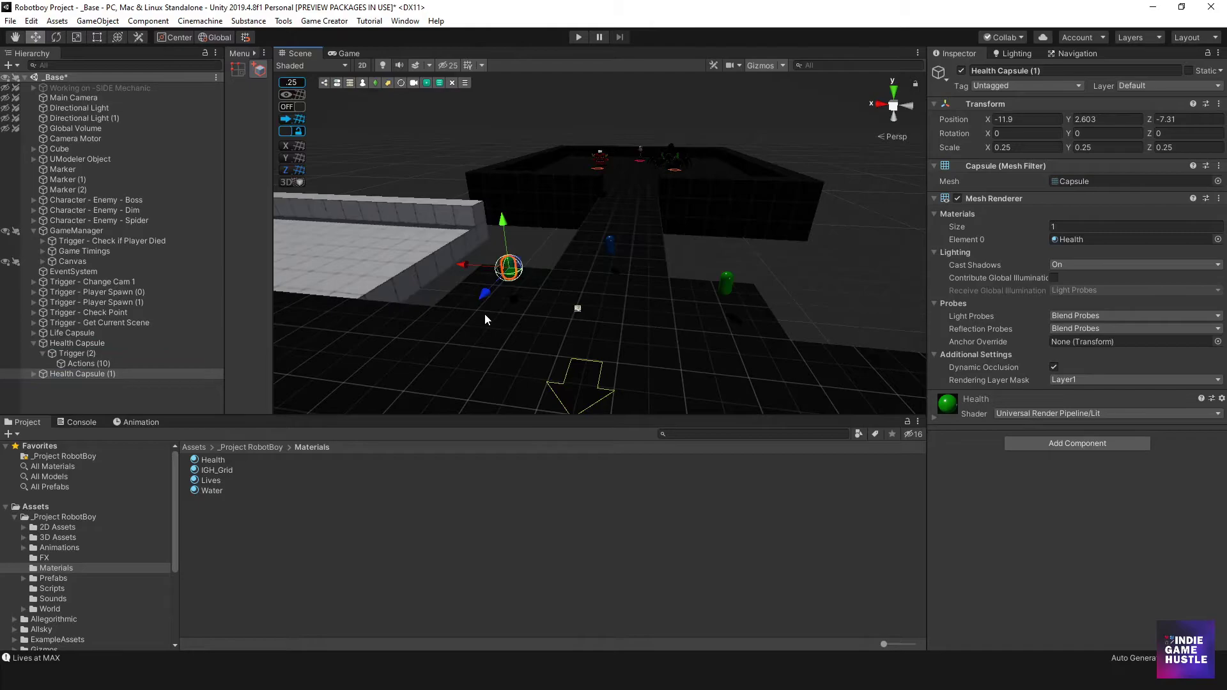
# Step: Duplicate the second health capsule and place the copy on the far walkway at about X -37.72, Z -5.25
pyautogui.hotkey('ctrl', 'd')
pyautogui.scroll(-2, 585, 306)
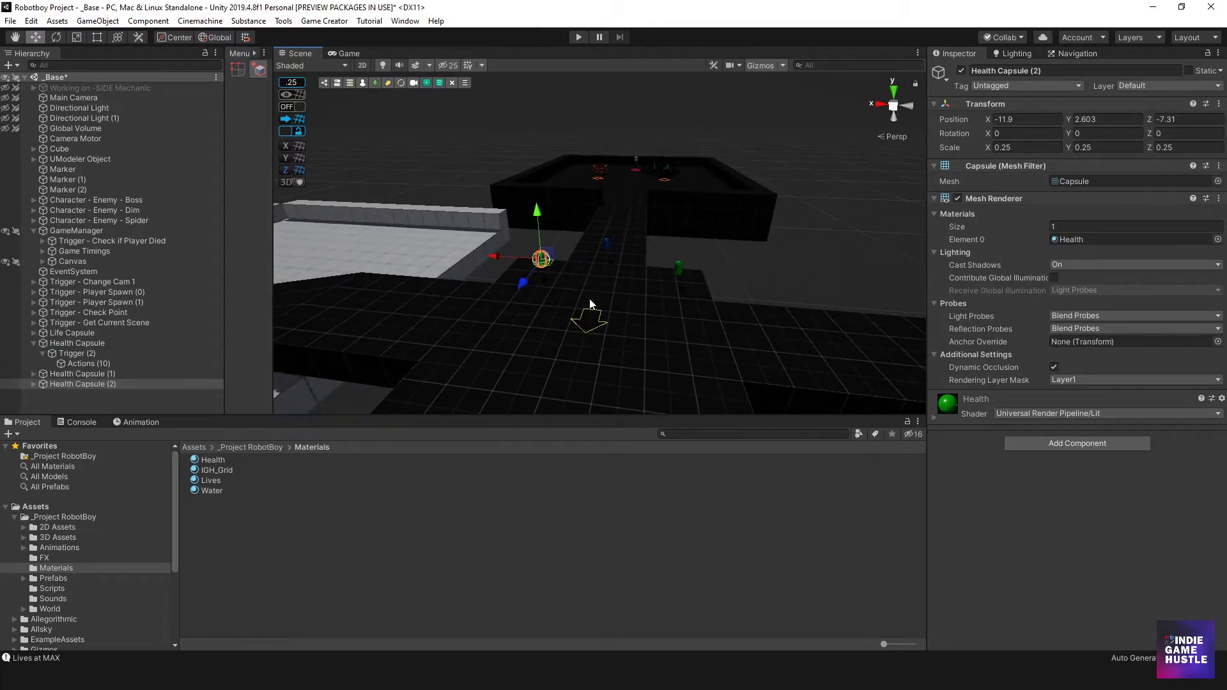
pyautogui.scroll(-3, 610, 310)
pyautogui.keyDown('alt'); pyautogui.moveTo(671, 236); pyautogui.dragTo(693, 306); pyautogui.keyUp('alt')
pyautogui.moveTo(692, 306); pyautogui.dragTo(532, 325, button='middle')
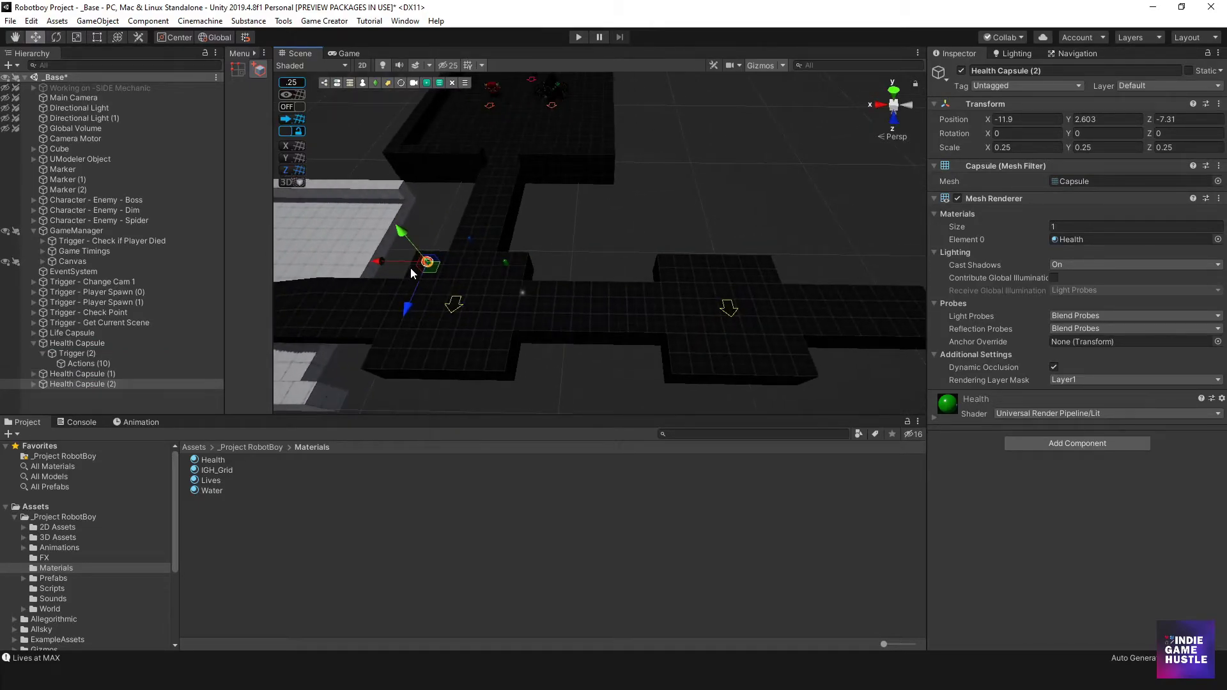
pyautogui.moveTo(430, 268)
pyautogui.mouseDown()
pyautogui.moveTo(810, 318)
pyautogui.moveTo(895, 310)
pyautogui.mouseUp()
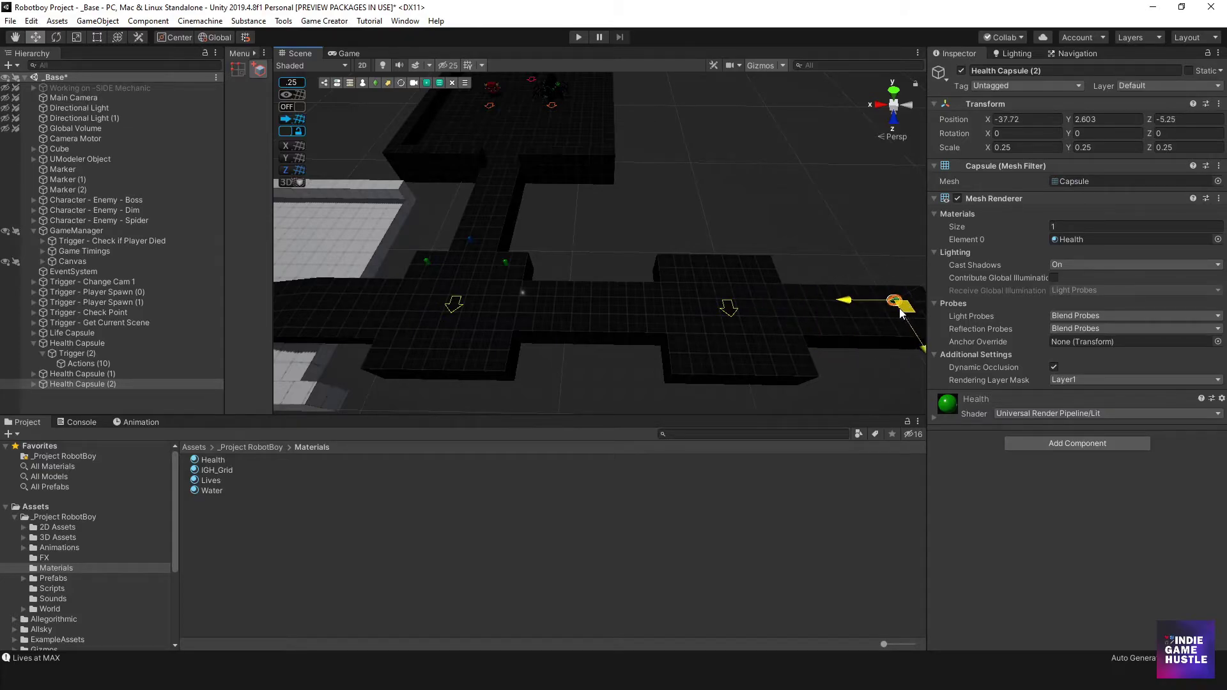
pyautogui.click(822, 382)
pyautogui.keyDown('alt'); pyautogui.moveTo(822, 377); pyautogui.dragTo(791, 285); pyautogui.keyUp('alt')
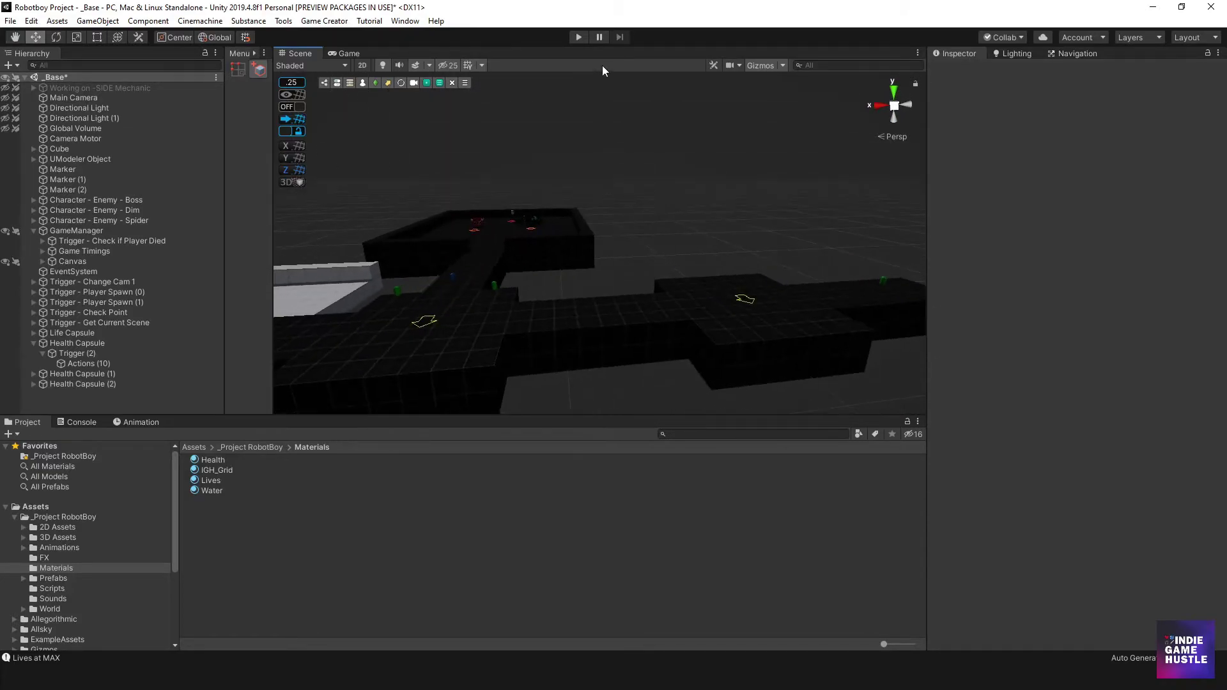
# Step: Start play mode, run the character past the capsules into the arena and engage the spider to take damage
pyautogui.click(579, 36)
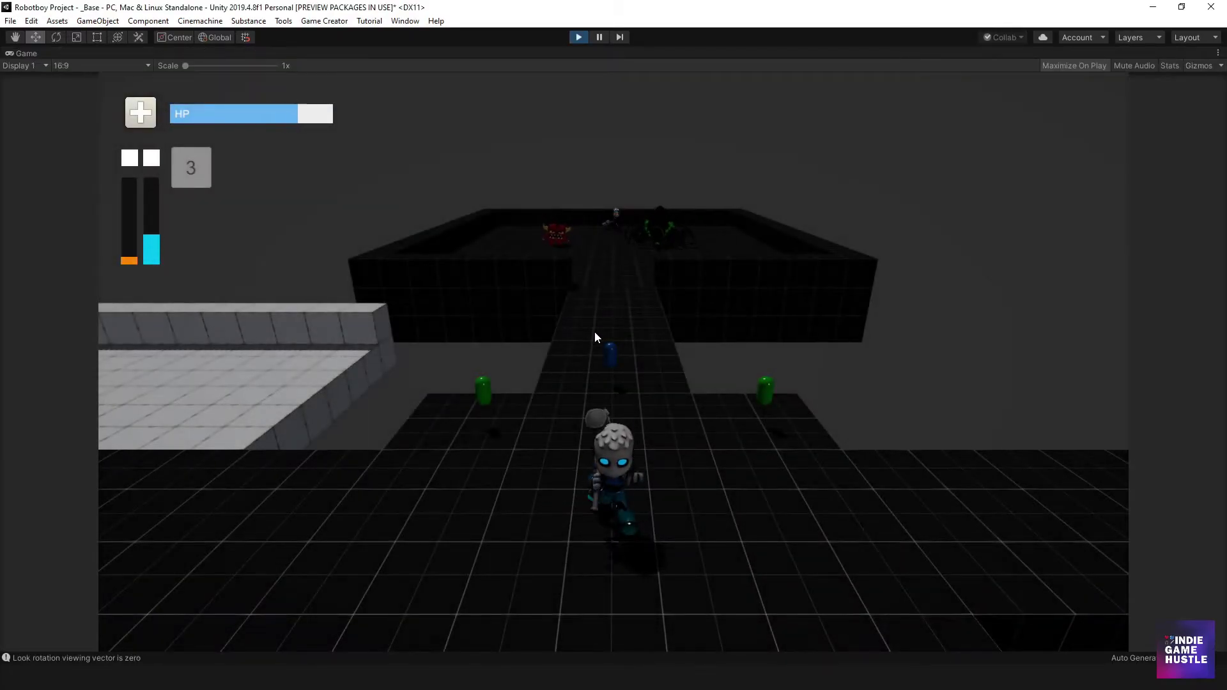
pyautogui.press('w')
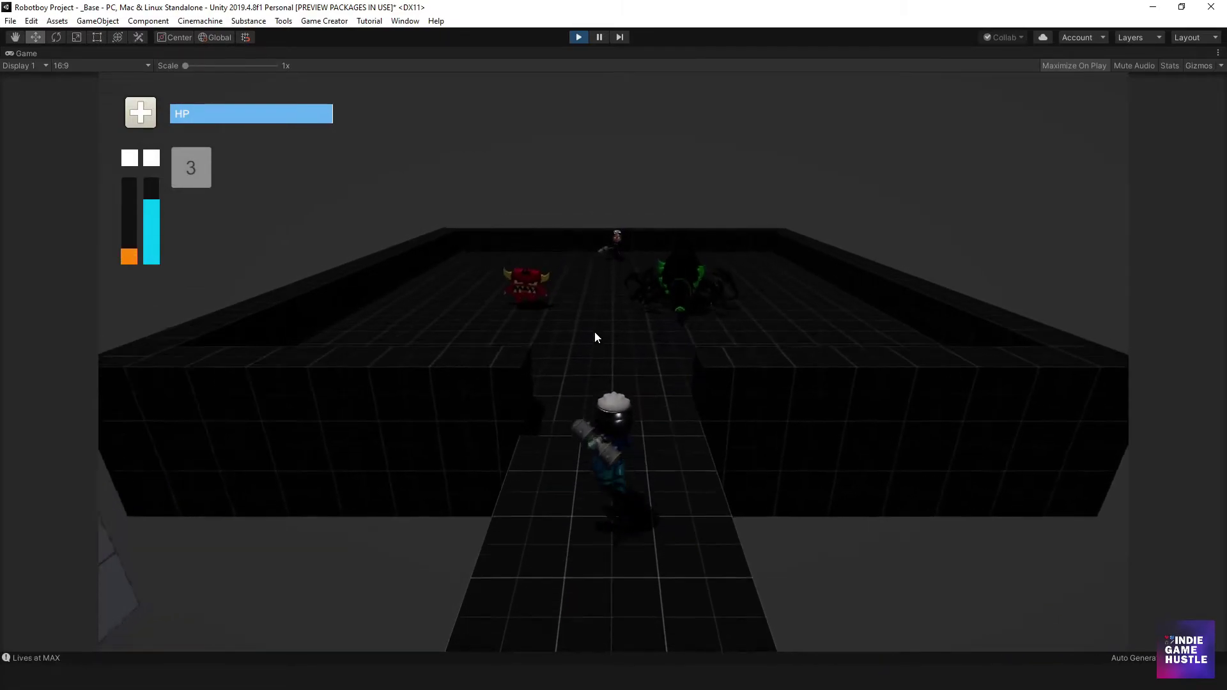
pyautogui.press('w')
pyautogui.press('d')
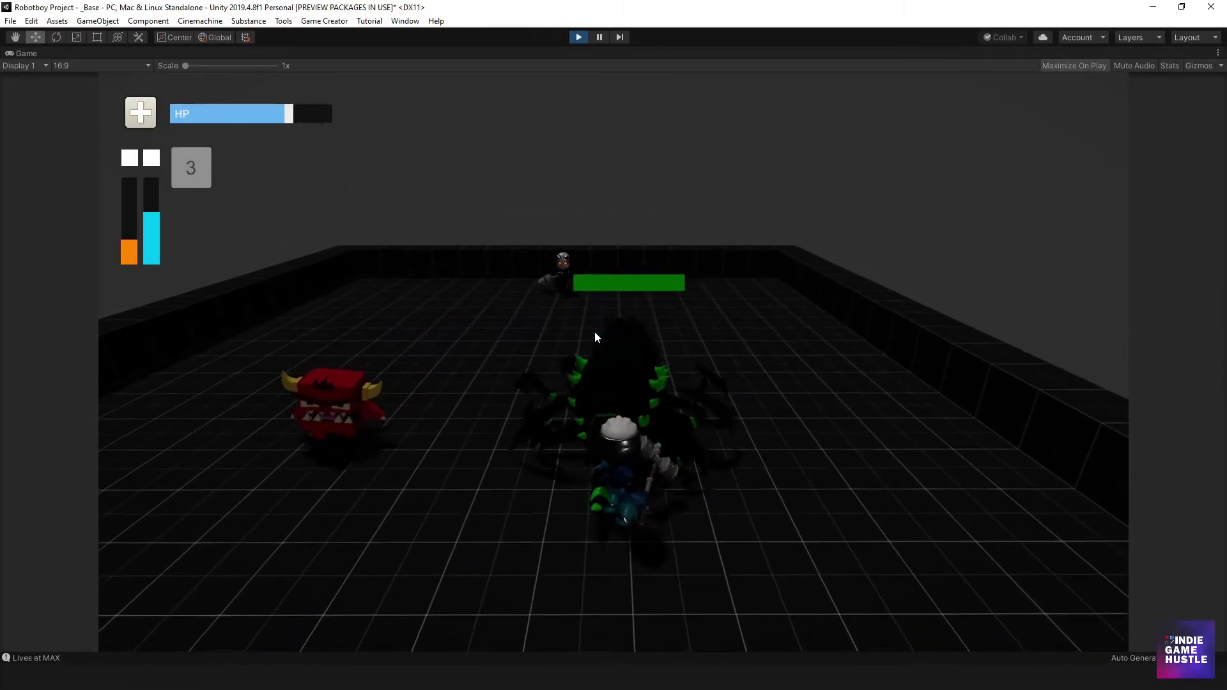
pyautogui.press('s')
pyautogui.click(595, 332)
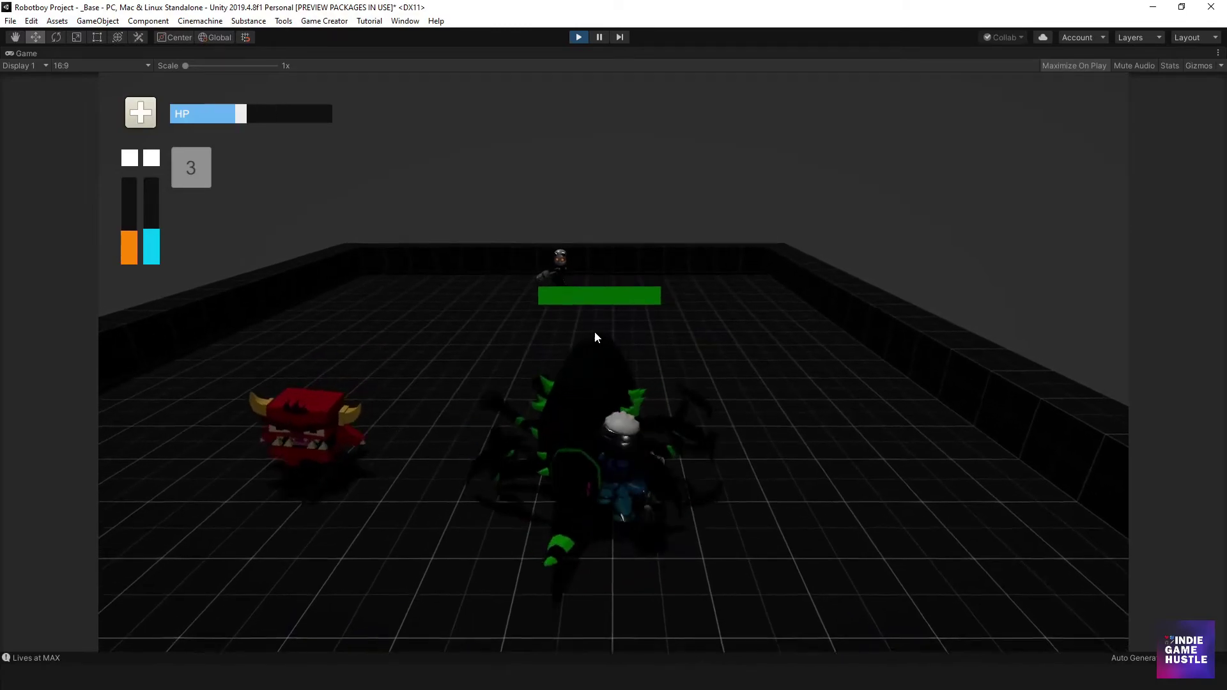
# Step: Keep attacking and circling the spider at close range so the character loses most of its health
pyautogui.press('s')
pyautogui.click(594, 332)
pyautogui.press('w')
pyautogui.press('d')
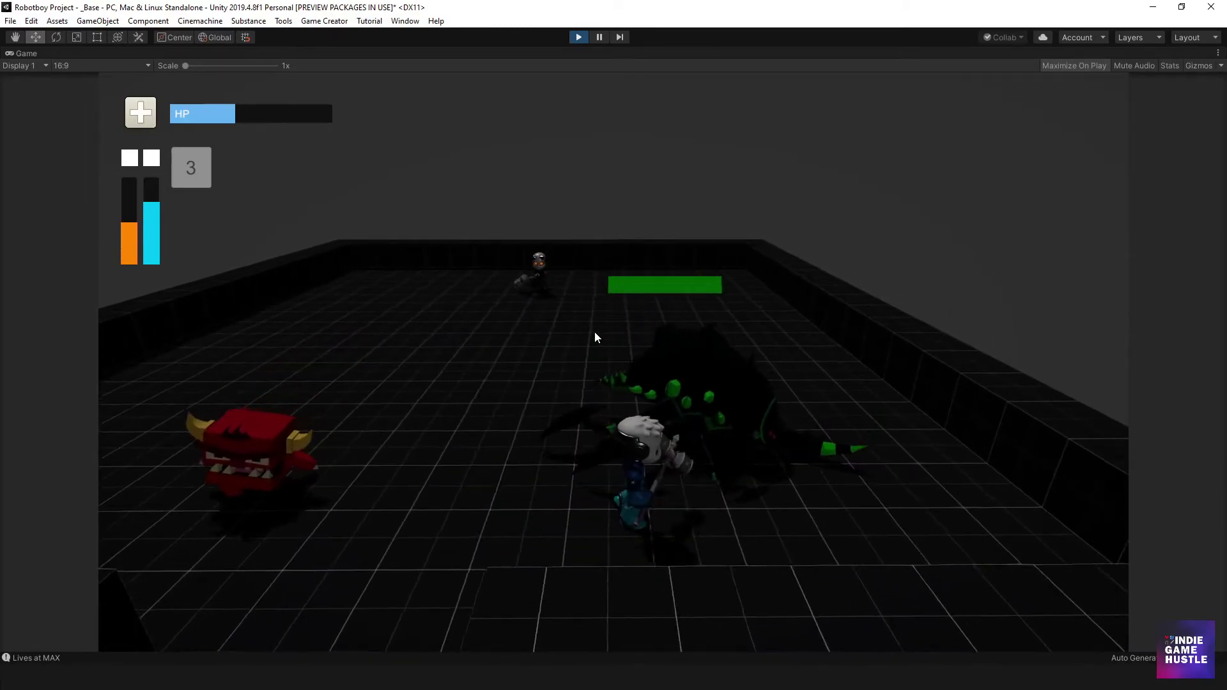
pyautogui.click(595, 332)
pyautogui.press('a')
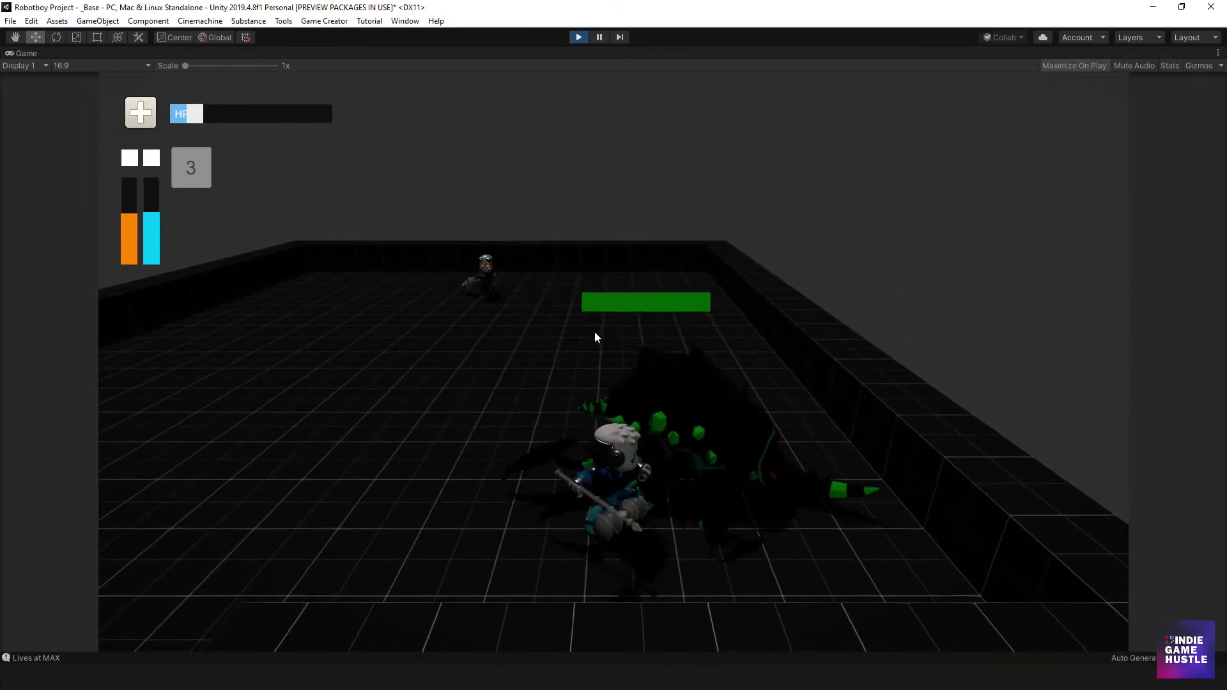
# Step: Flee the arena down the walkway and collect the green health capsule nearest the white platform
pyautogui.press('s')
pyautogui.press('s')
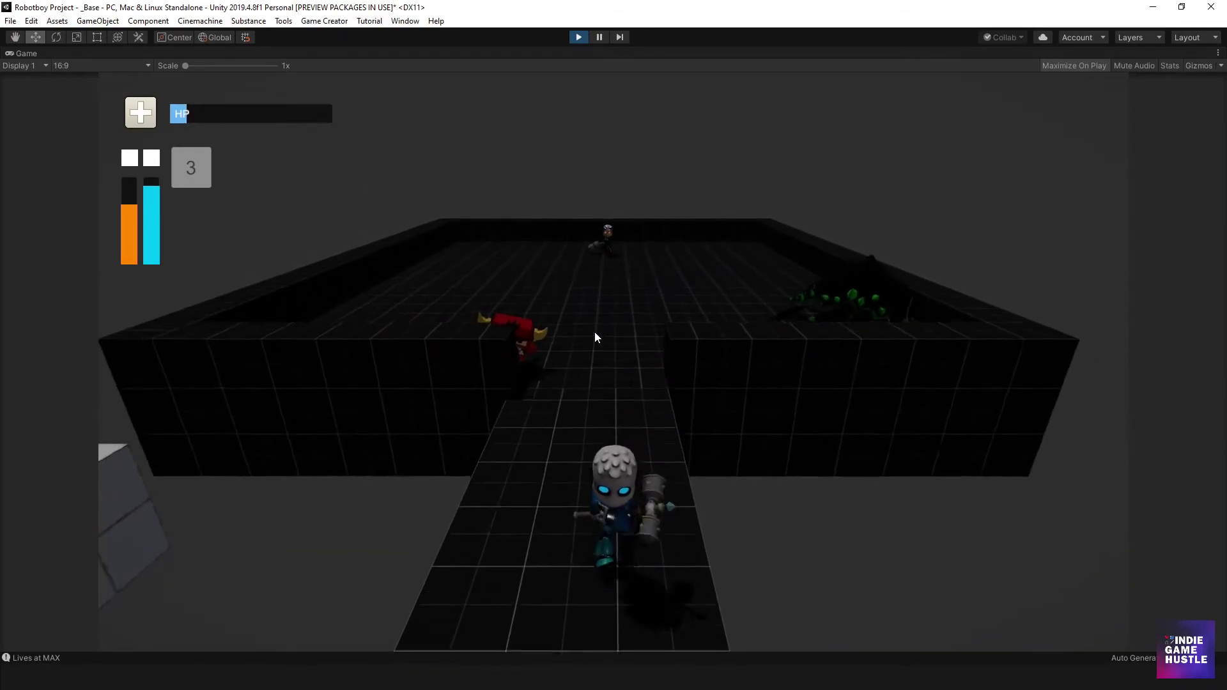
pyautogui.press('w')
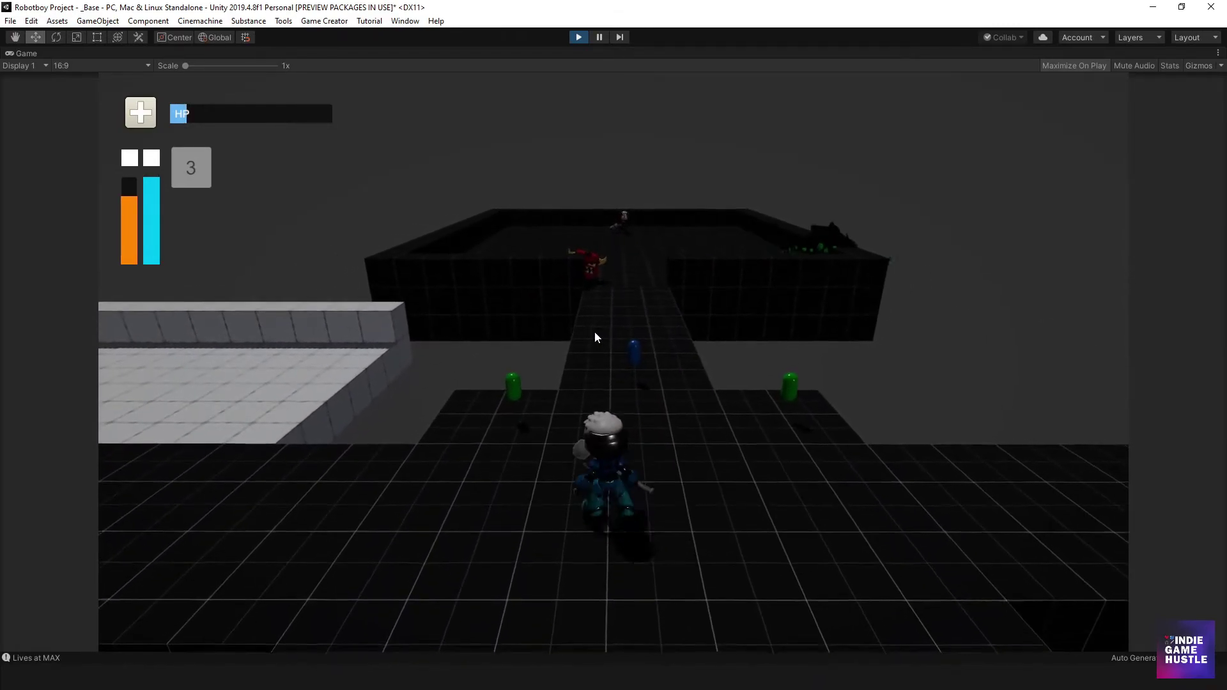
pyautogui.press('a')
pyautogui.press('s')
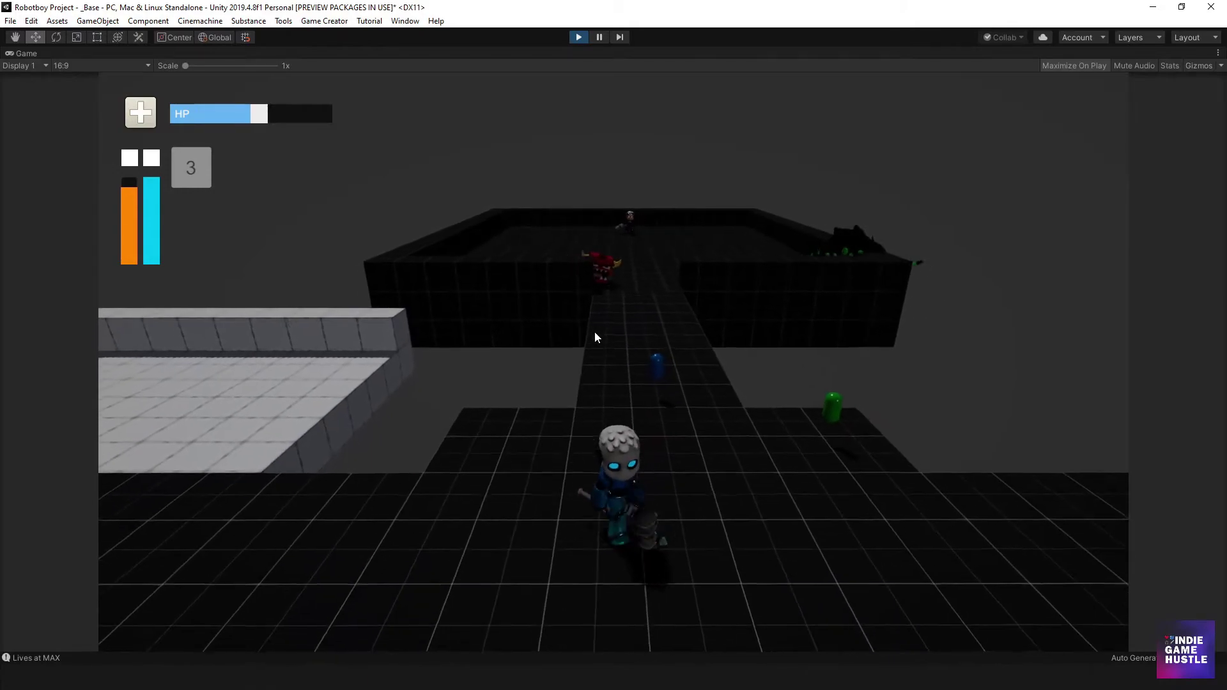
# Step: Run past the second platform to the far walkway and collect the green health capsule there
pyautogui.press('d')
pyautogui.press('d')
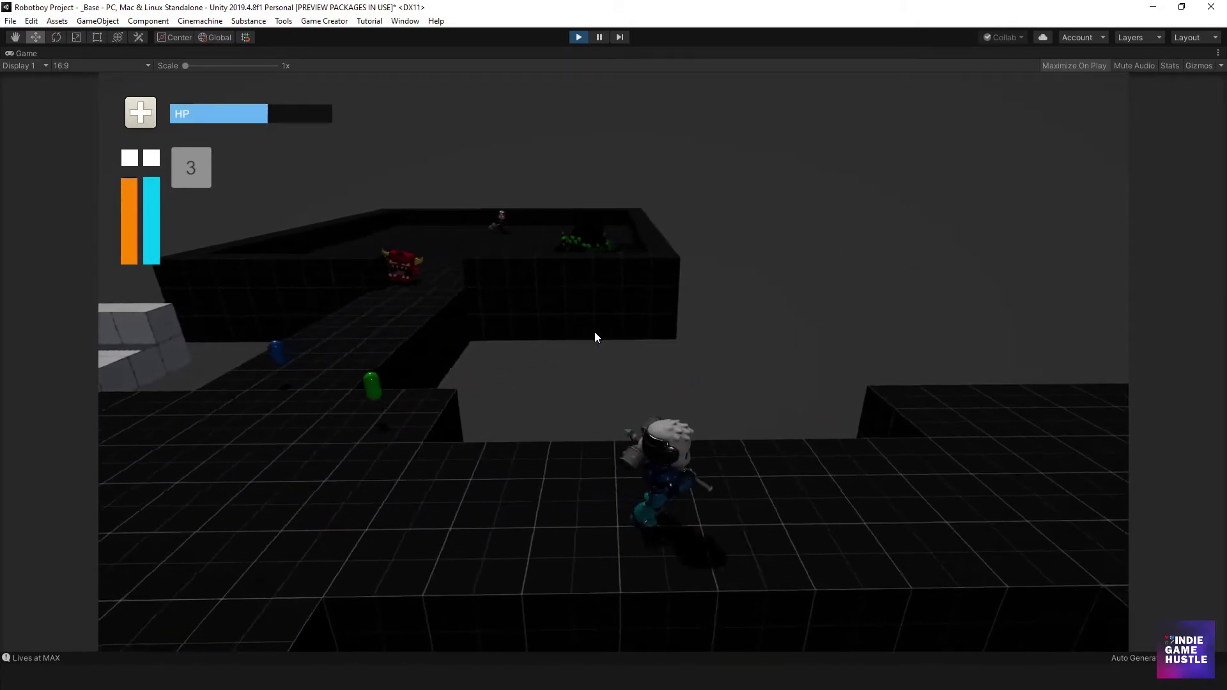
pyautogui.press('s')
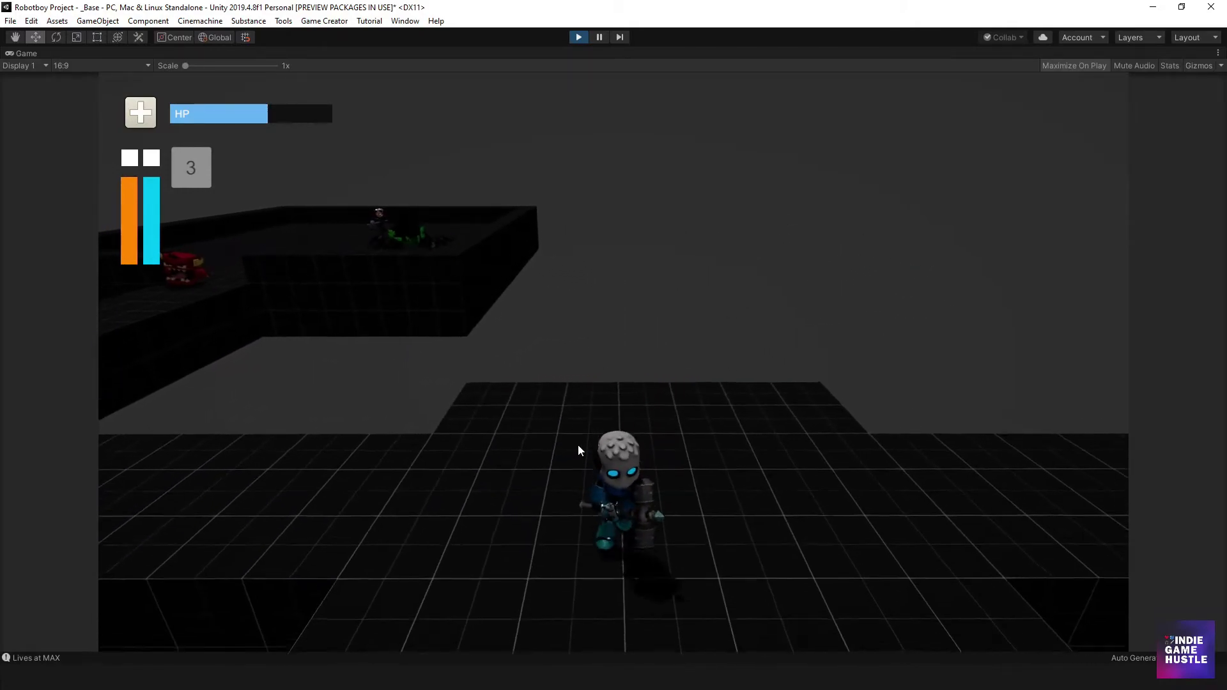
pyautogui.press('w')
pyautogui.press('w')
pyautogui.press('d')
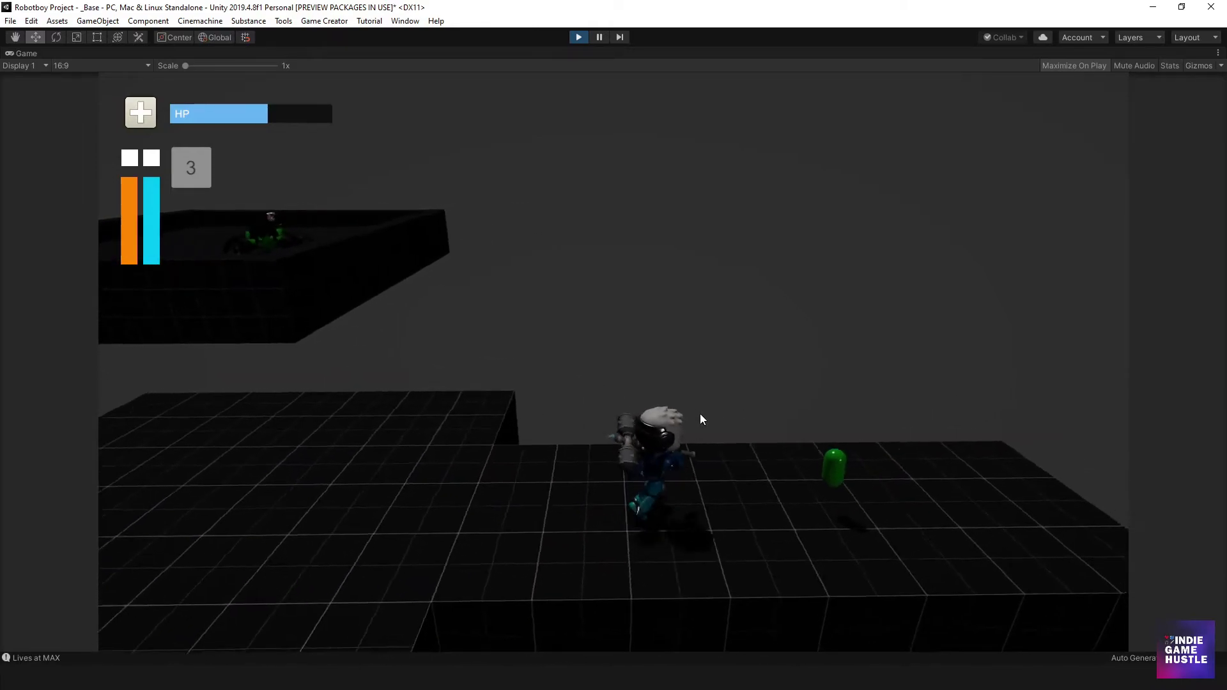
pyautogui.press('s')
pyautogui.press('a')
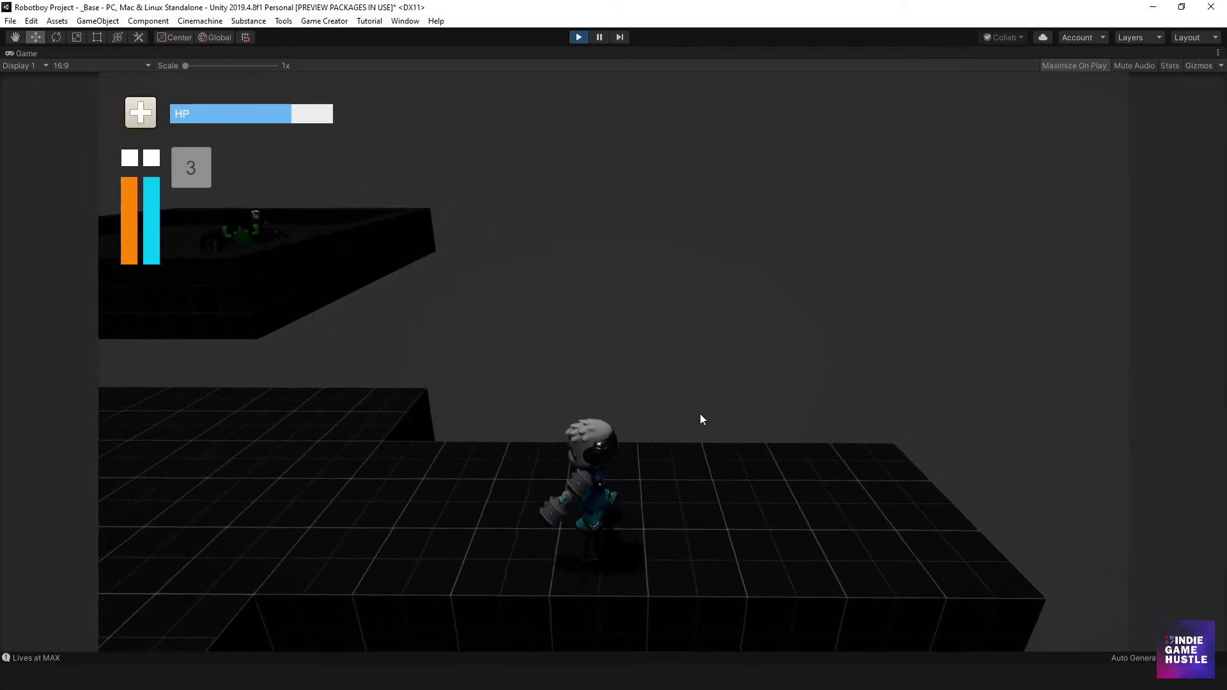
# Step: Return to the arena walkway and swing the hammer at the red horned enemy beside the blue capsule
pyautogui.press('a')
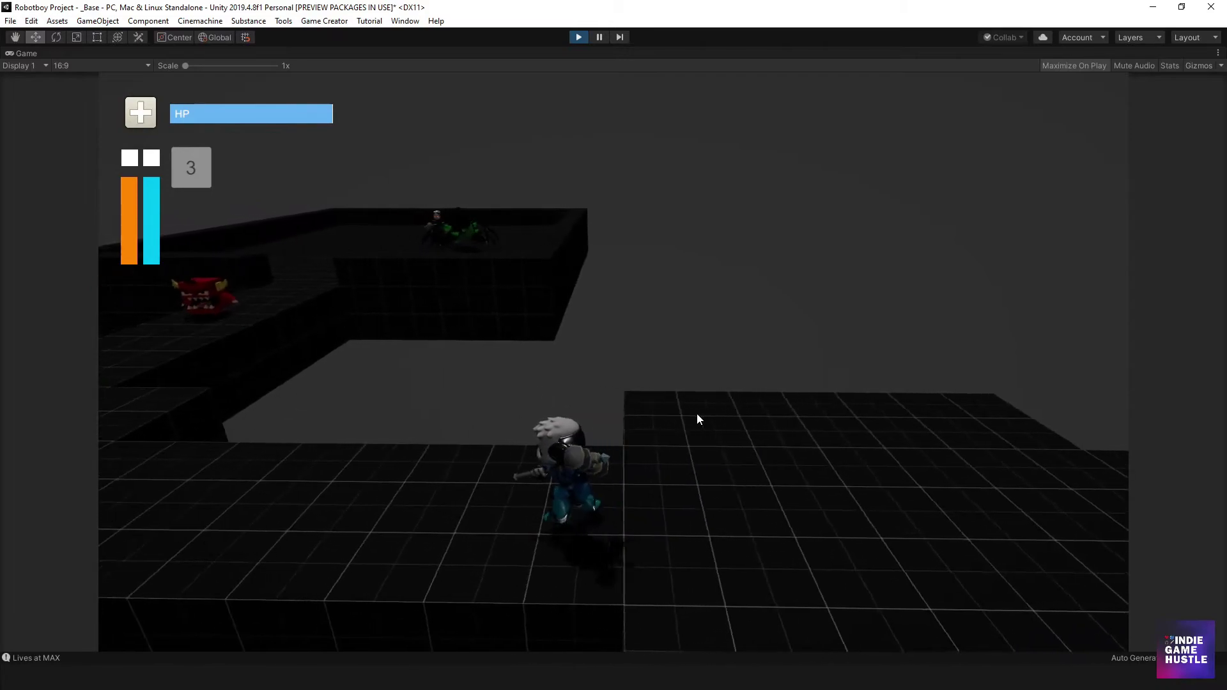
pyautogui.press('a')
pyautogui.press('w')
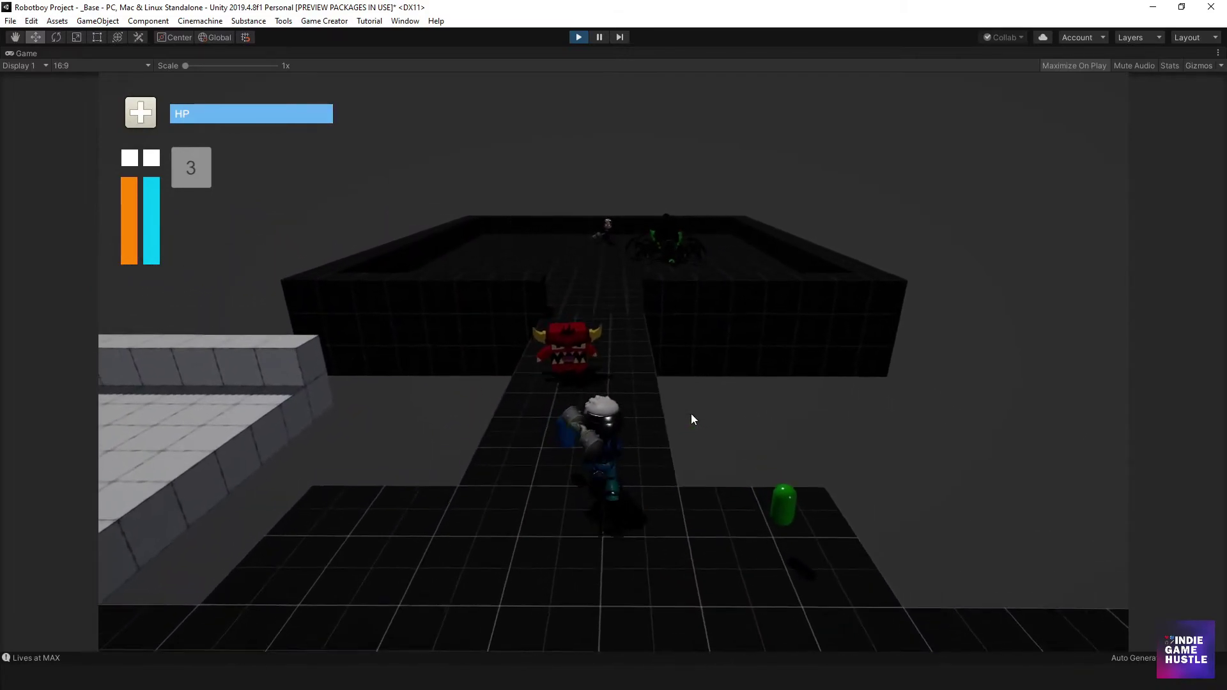
pyautogui.click(690, 414)
pyautogui.press('s')
pyautogui.press('w')
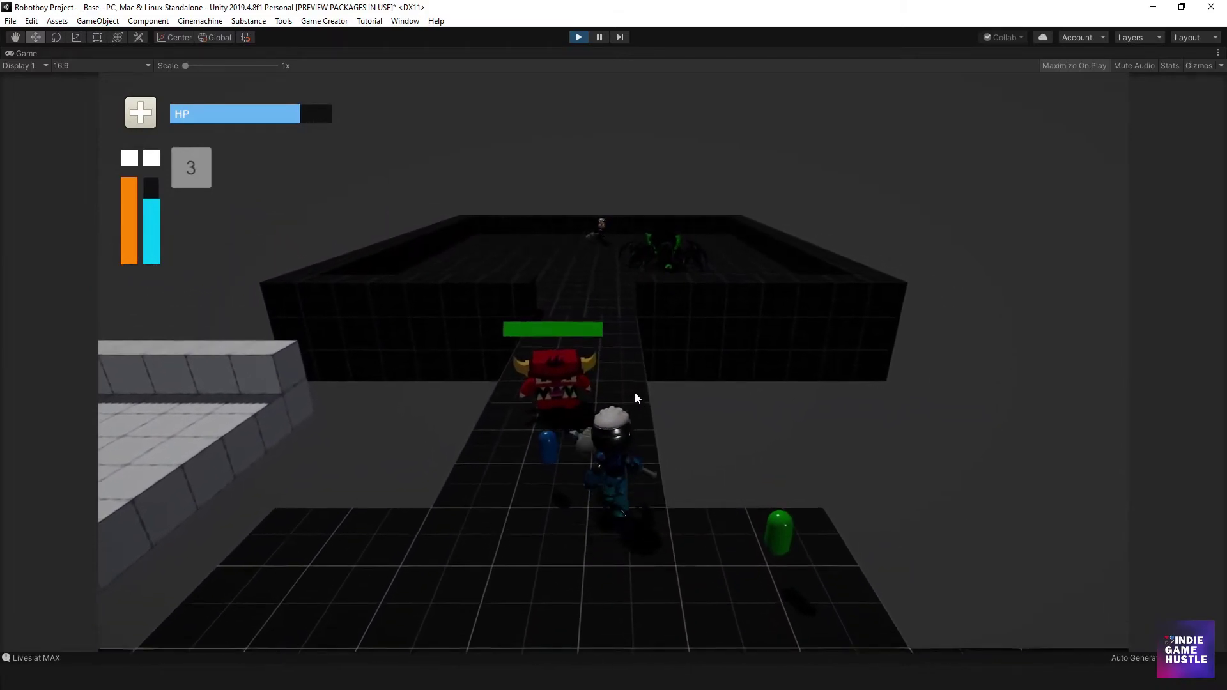
# Step: Trade blows with the red horned enemy on the walkway, dodging around it between hammer swings
pyautogui.press('s')
pyautogui.press('d')
pyautogui.click(608, 393)
pyautogui.press('a')
pyautogui.click(603, 393)
pyautogui.press('w')
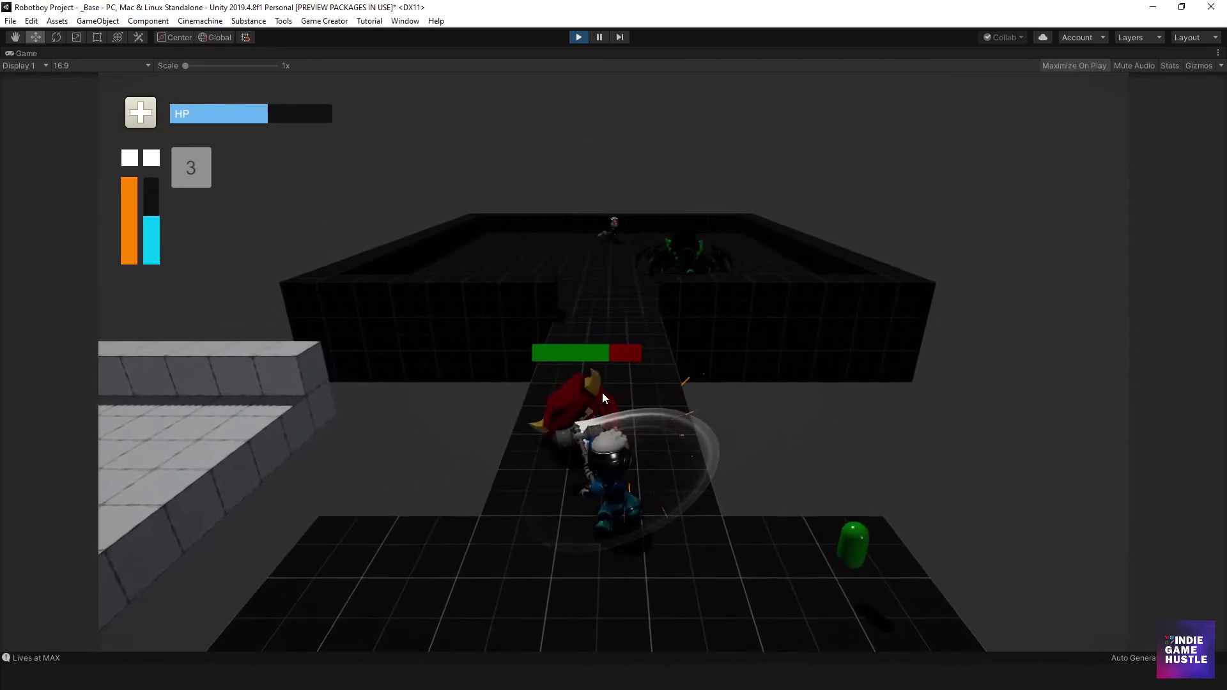
pyautogui.click(602, 392)
pyautogui.click(593, 394)
# Step: Back away from the red horned enemy and collect the remaining green health capsule on the platform
pyautogui.press('s')
pyautogui.press('d')
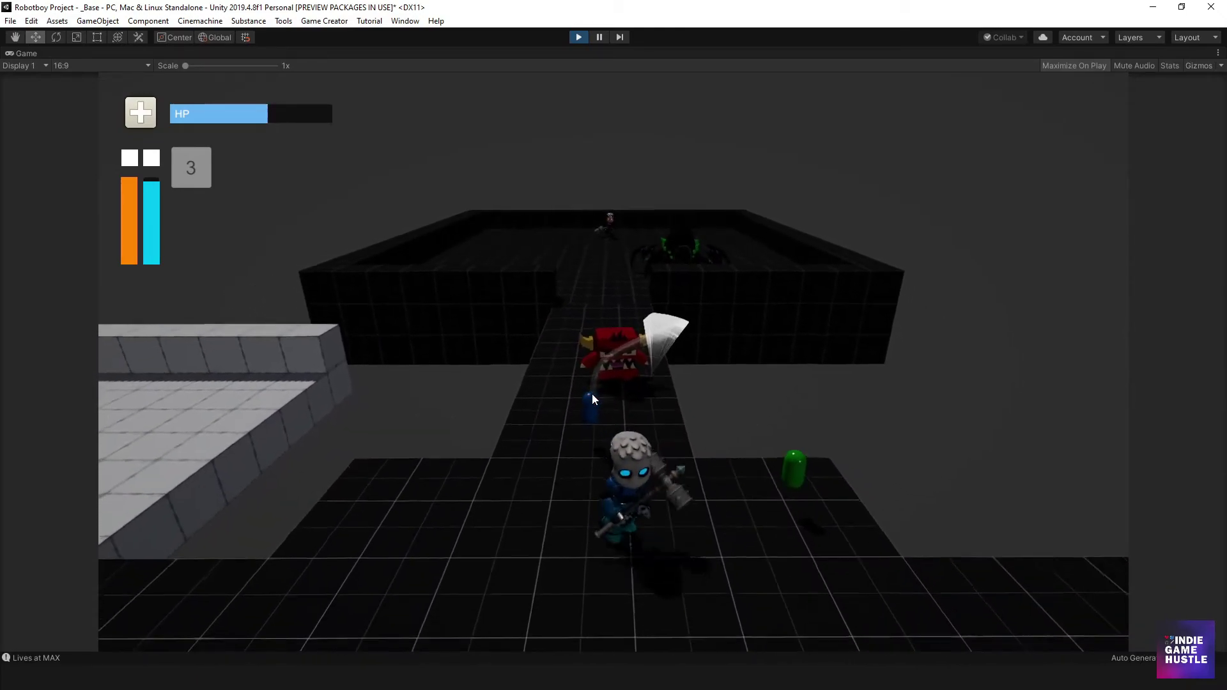
pyautogui.press('a')
pyautogui.press('w')
pyautogui.press('s')
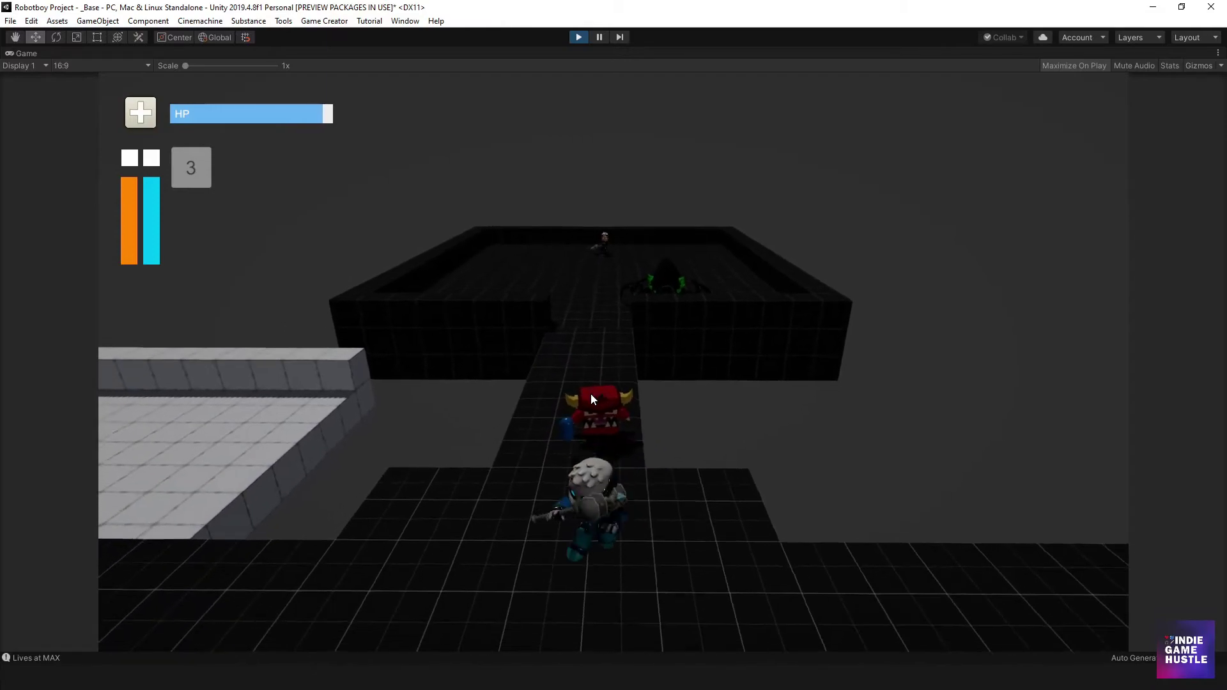
# Step: Strike the red horned enemy with repeated hammer swings at the end of the walkway until it is defeated
pyautogui.press('d')
pyautogui.press('w')
pyautogui.click(588, 395)
pyautogui.click(588, 395)
pyautogui.click(567, 391)
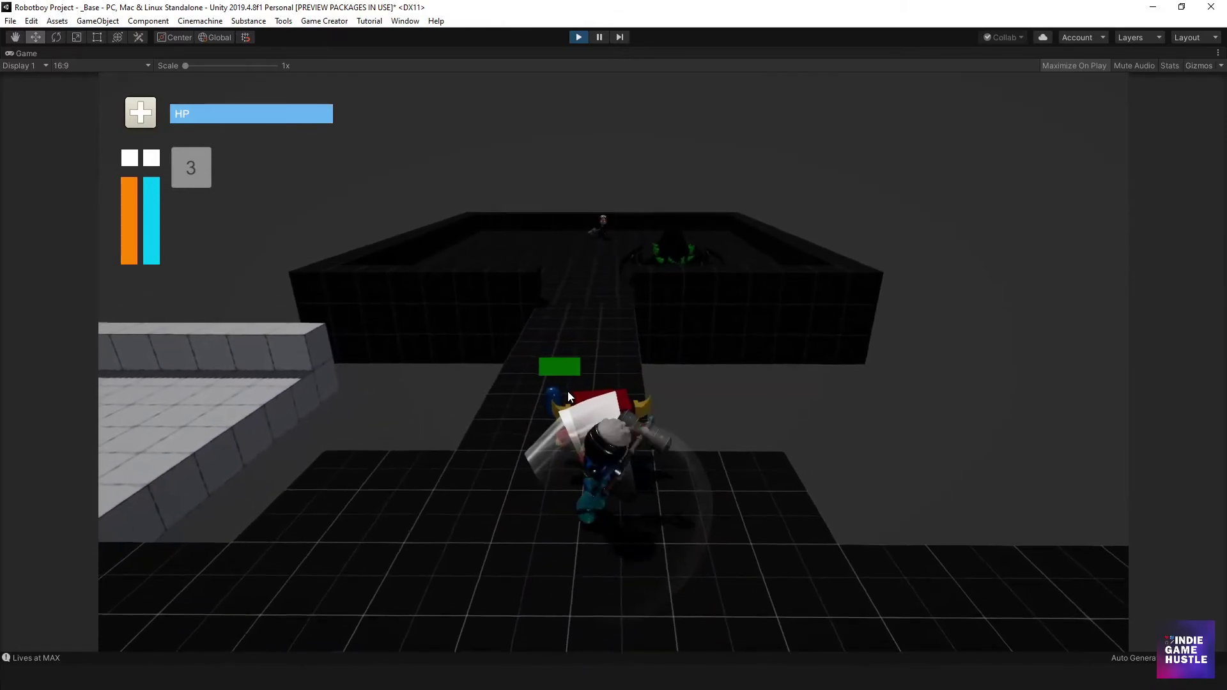
pyautogui.click(567, 391)
pyautogui.click(568, 391)
pyautogui.click(567, 390)
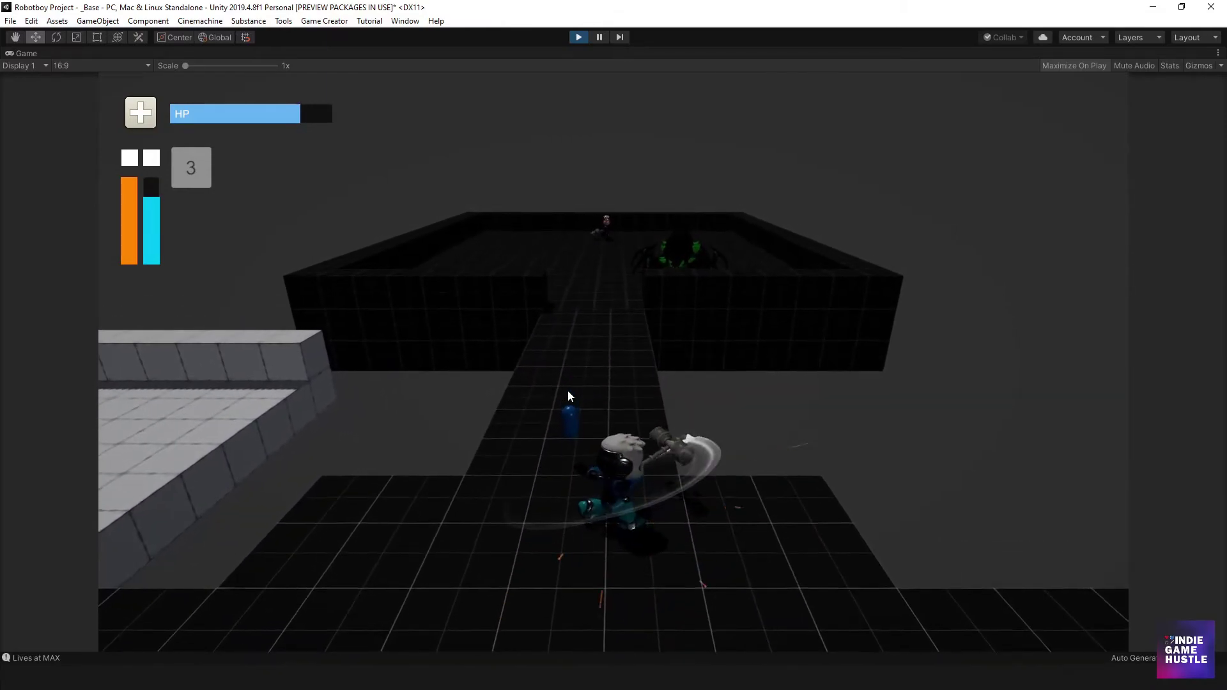
# Step: Run the character up the walkway and through the arena past the spider toward the hammer-wielding enemy
pyautogui.press('w')
pyautogui.press('w')
pyautogui.press('a')
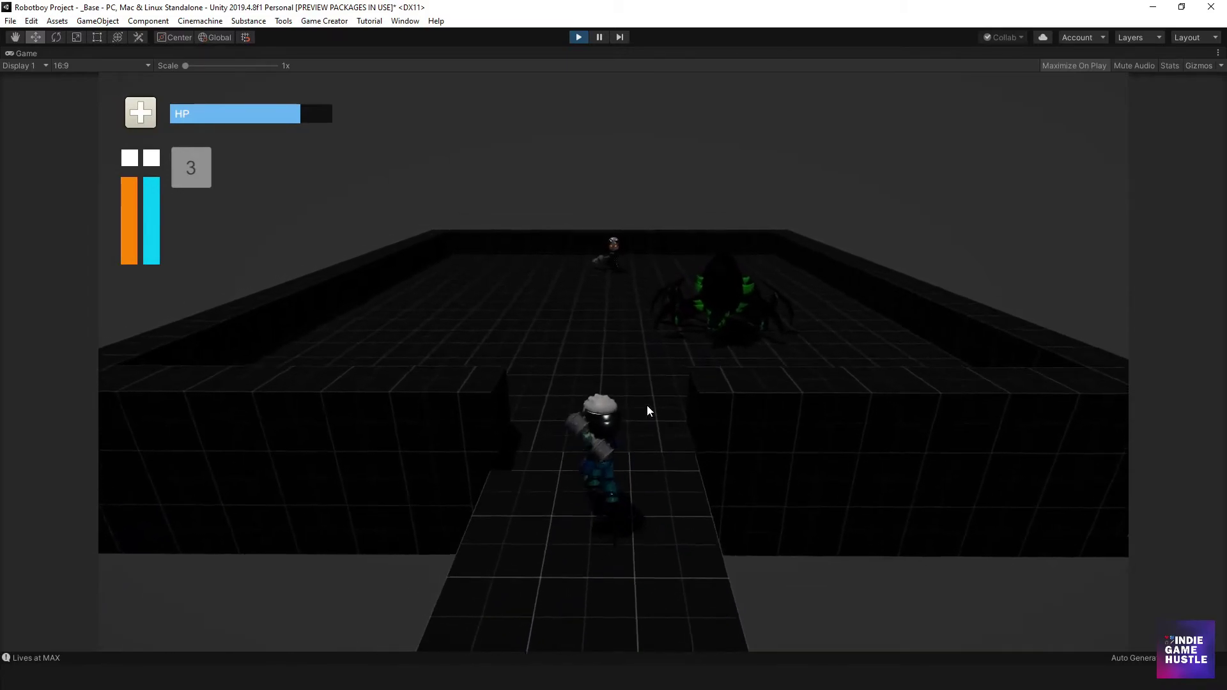
pyautogui.press('w')
pyautogui.press('d')
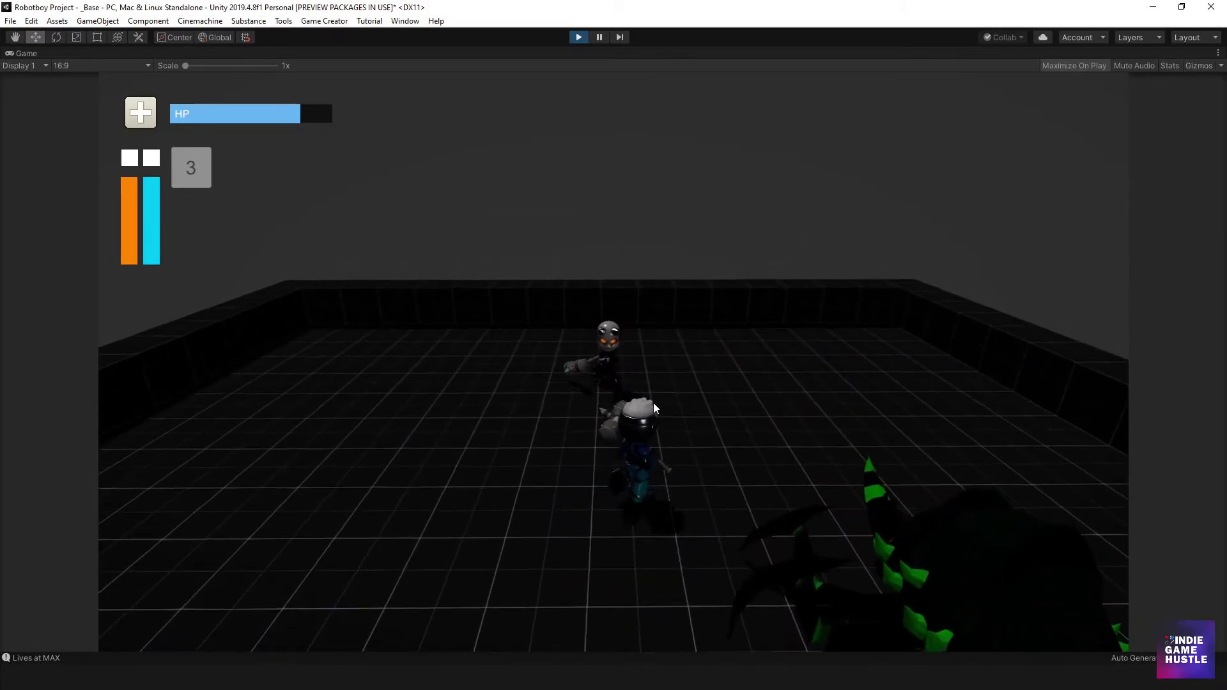
# Step: Attack the spider inside the arena with hammer swings and retreat around it
pyautogui.press('s')
pyautogui.click(653, 402)
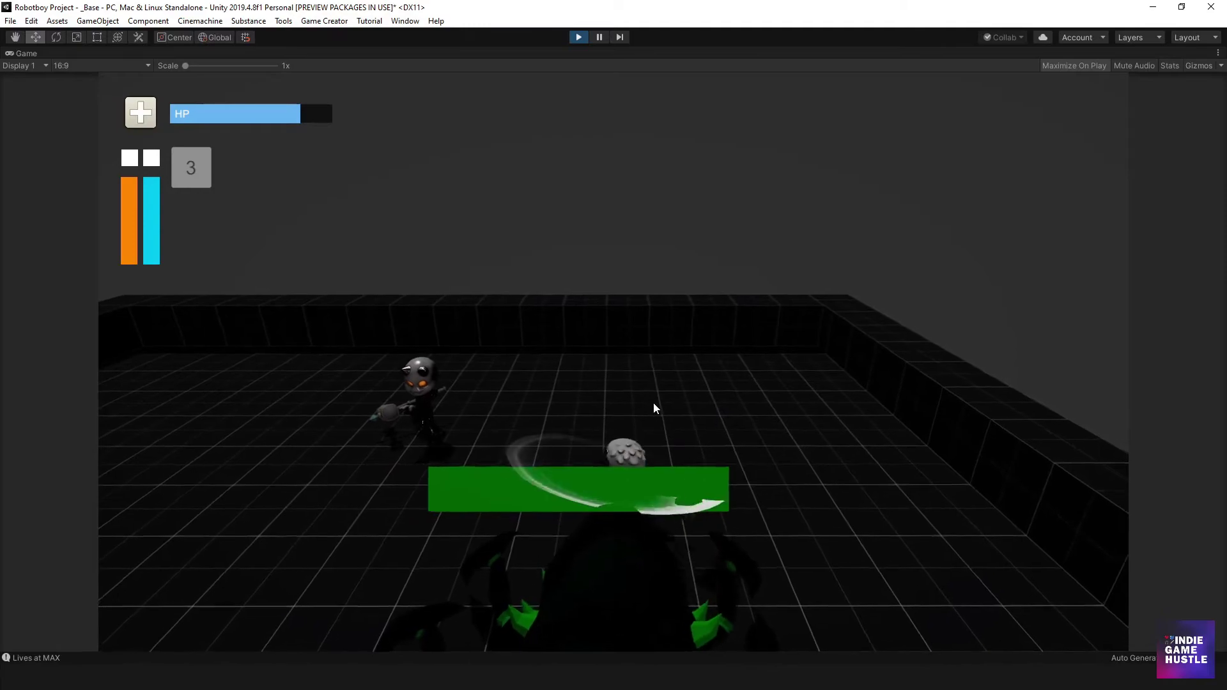
pyautogui.click(653, 402)
pyautogui.press('d')
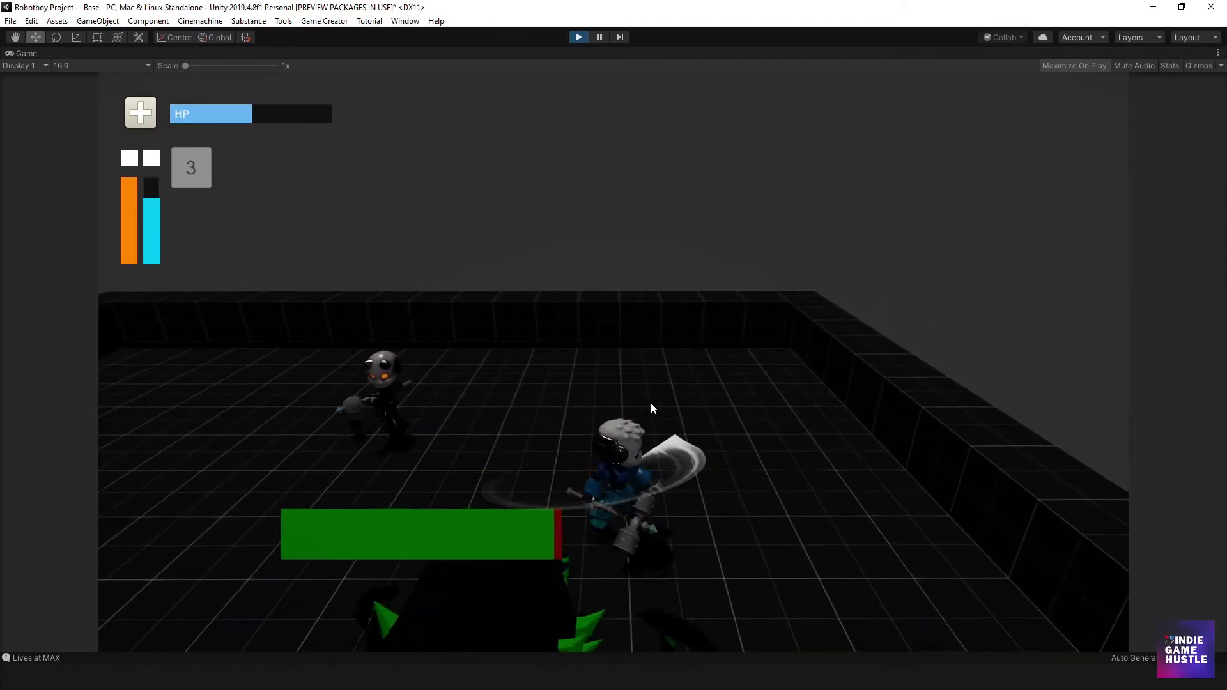
pyautogui.press('s')
pyautogui.press('s')
pyautogui.press('a')
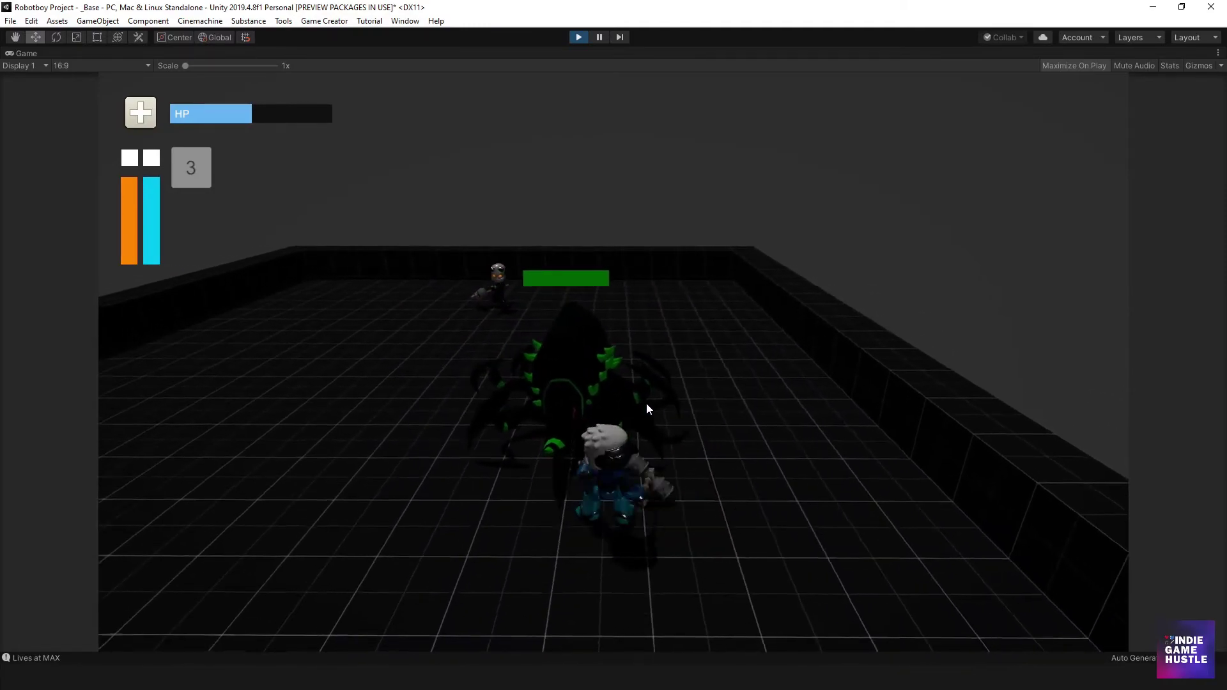
# Step: Strike the spider at close range with further hammer swings while stepping back and sideways
pyautogui.click(644, 407)
pyautogui.press('s')
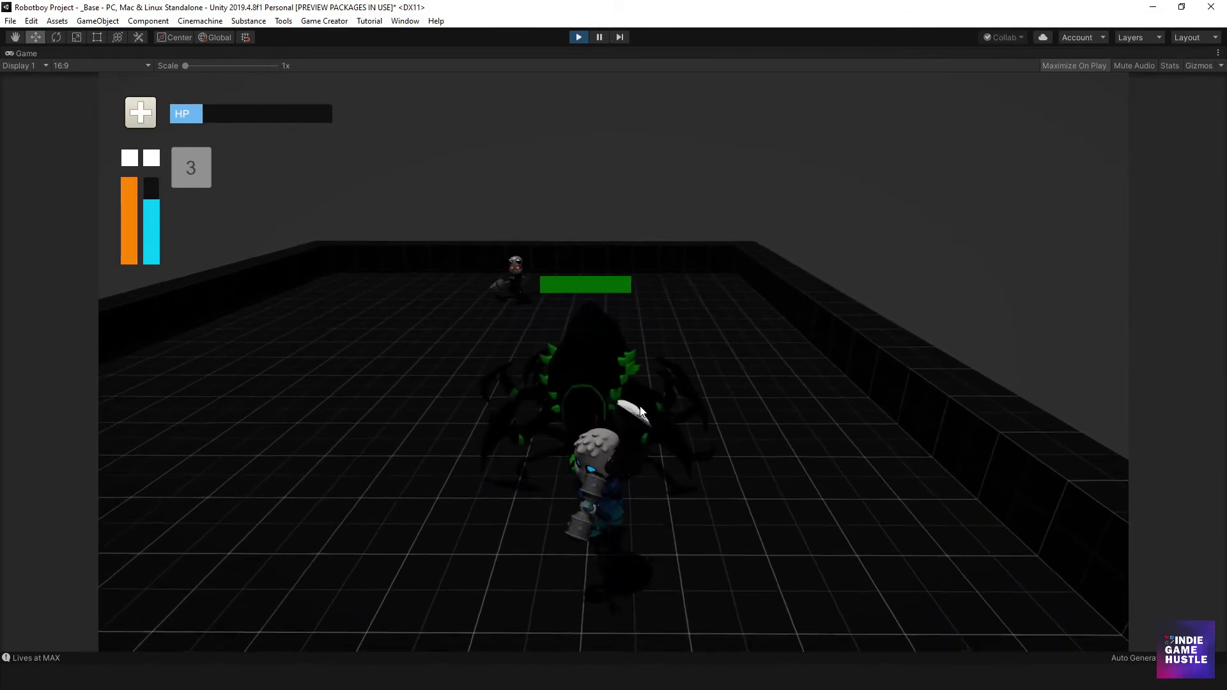
pyautogui.click(640, 408)
pyautogui.press('d')
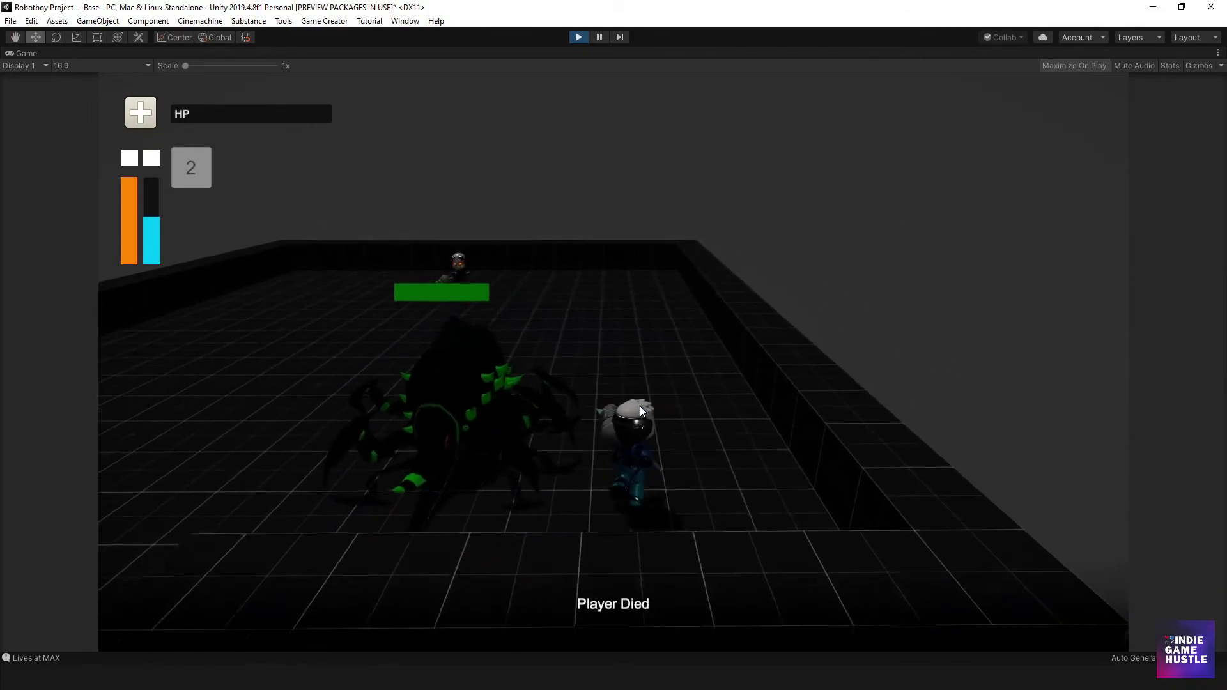
# Step: Run the respawned character across the dark platform and collect the blue capsule at the start of the walkway
pyautogui.press('w')
pyautogui.press('a')
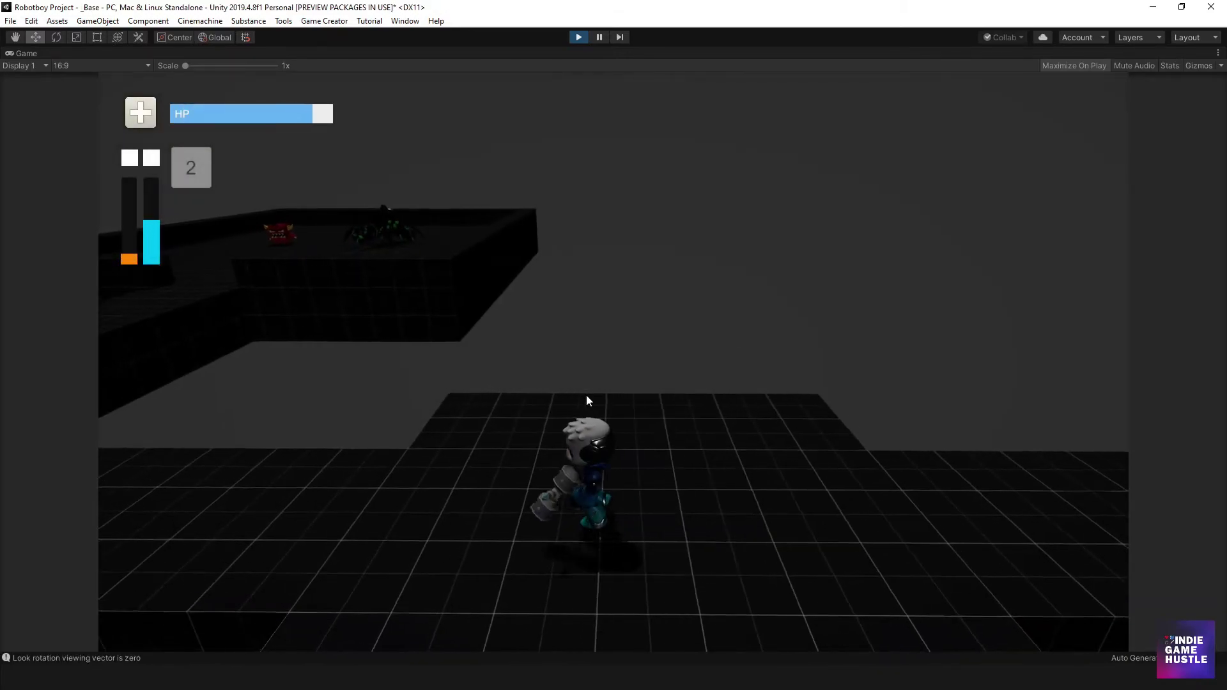
pyautogui.press('a')
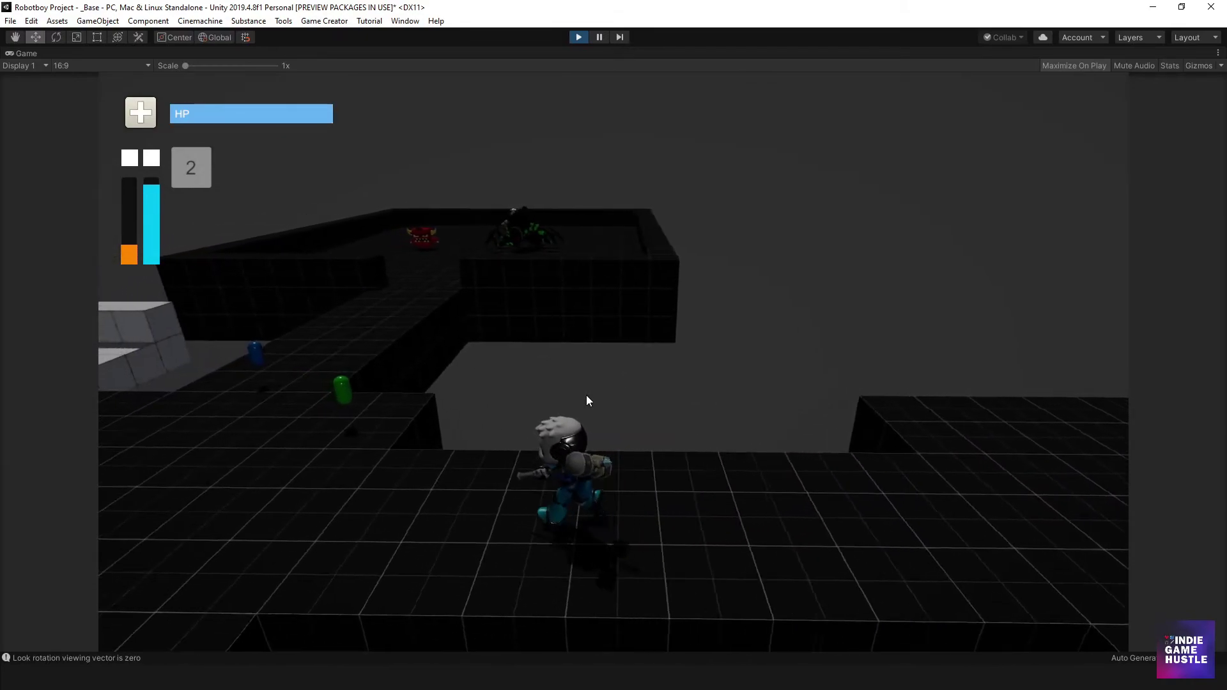
pyautogui.press('d')
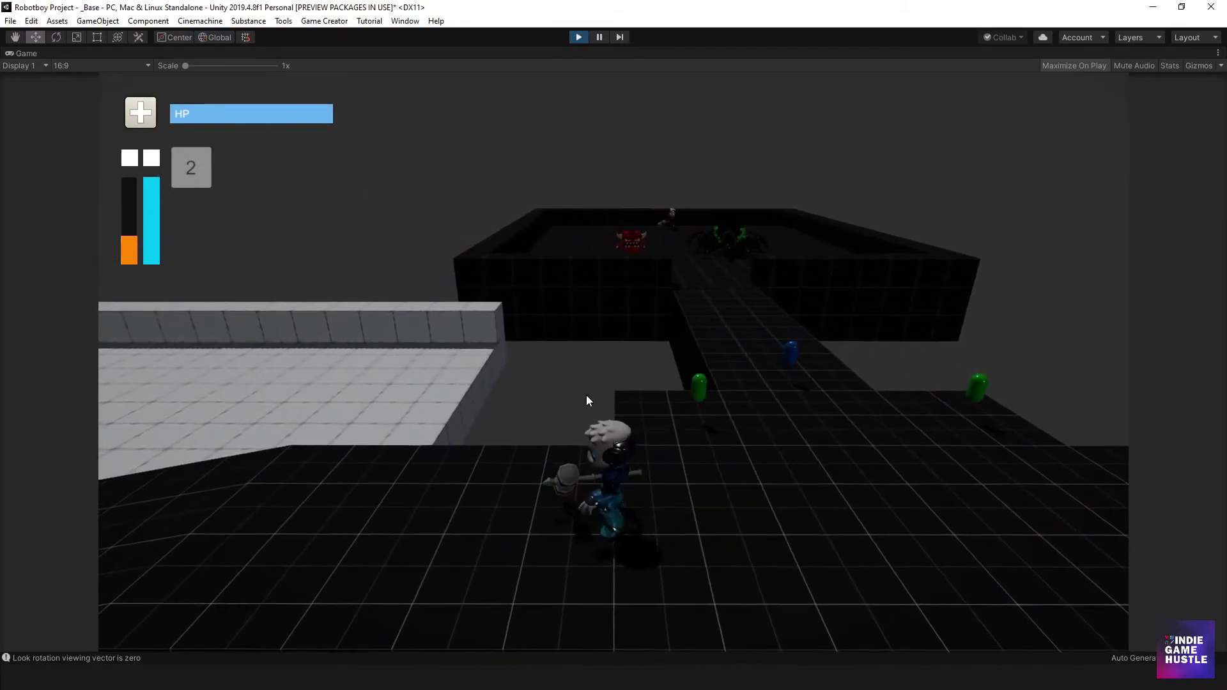
pyautogui.press('w')
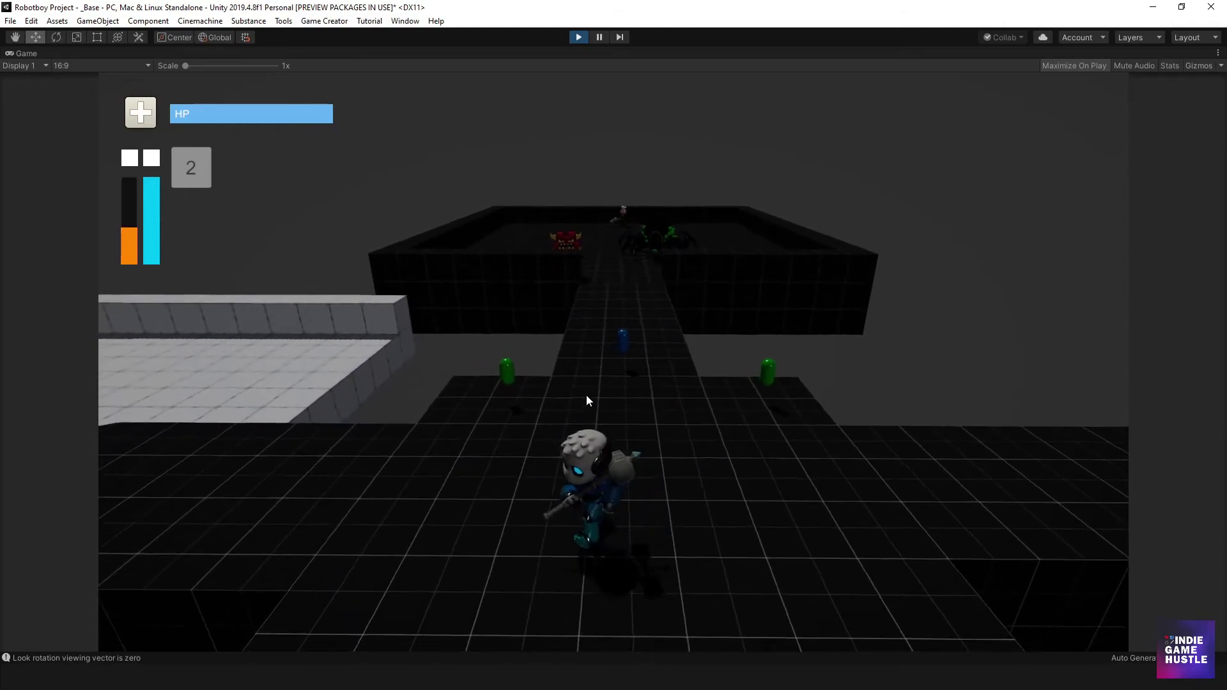
pyautogui.press('w')
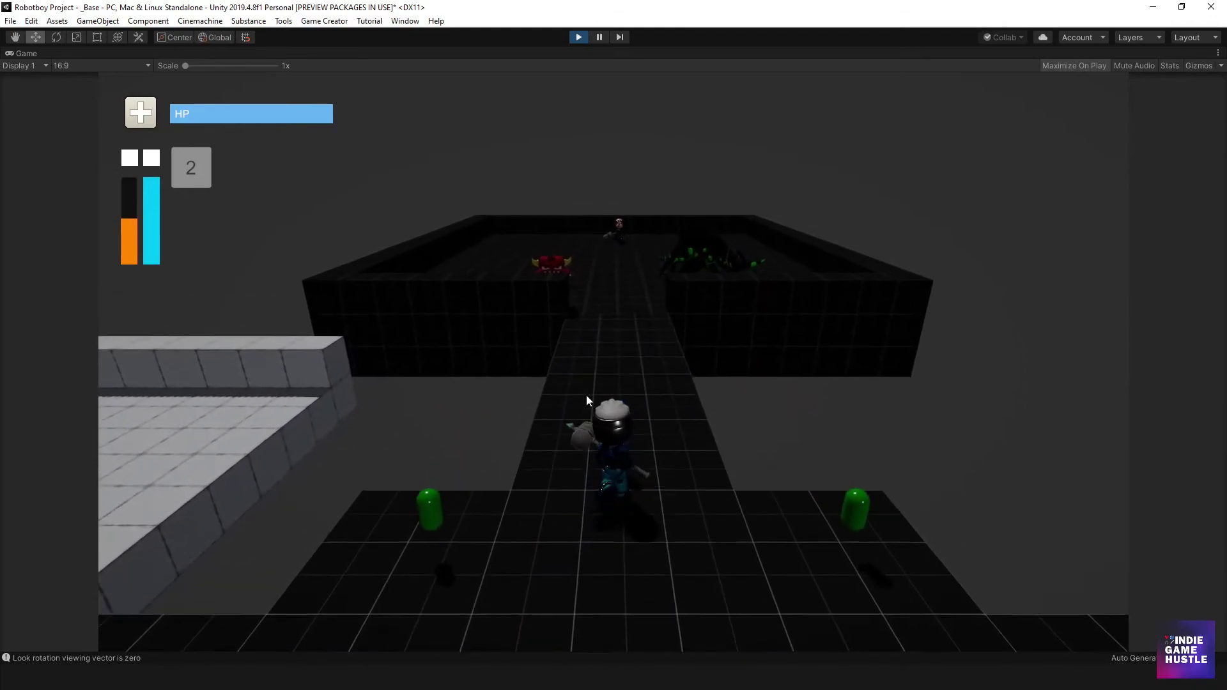
# Step: Turn around at the arena entrance and retreat down the walkway to the lower platform
pyautogui.press('s')
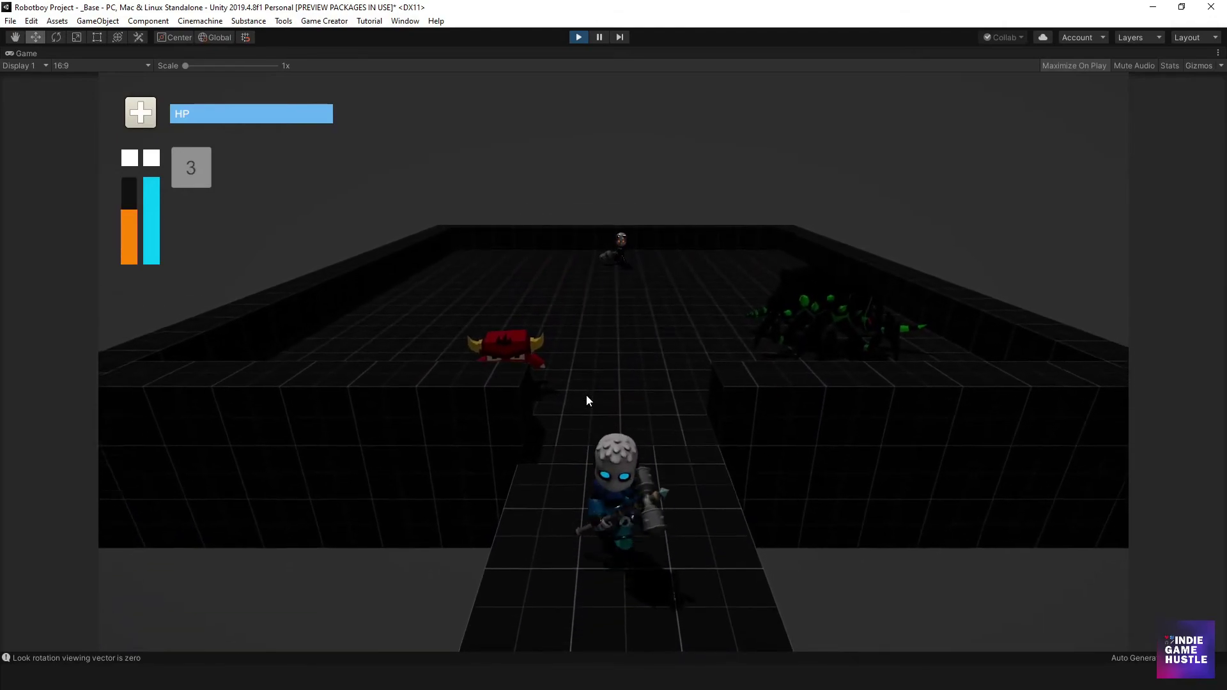
pyautogui.press('s')
pyautogui.press('d')
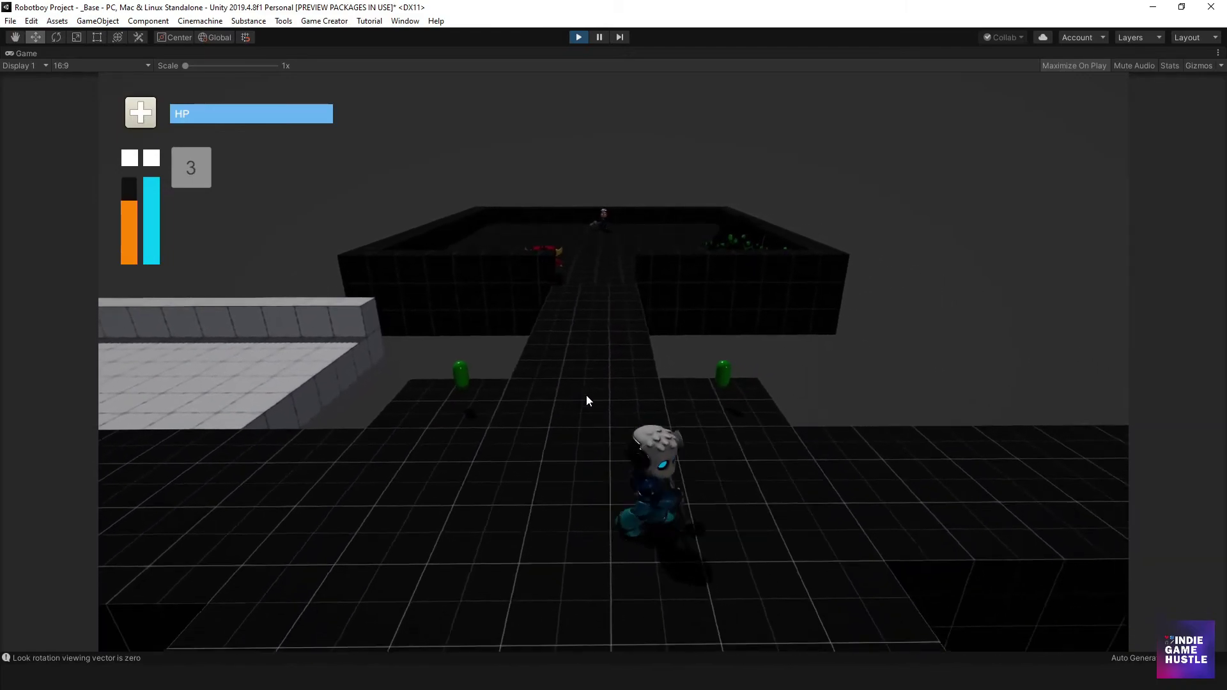
pyautogui.press('a')
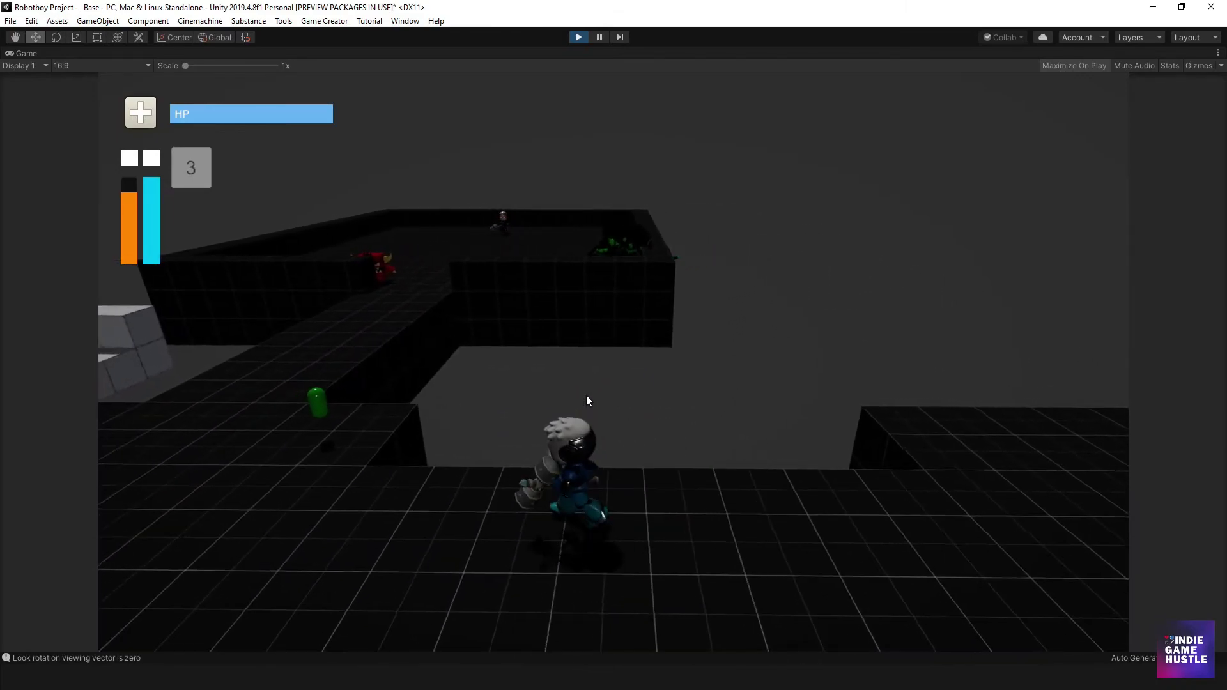
pyautogui.press('w')
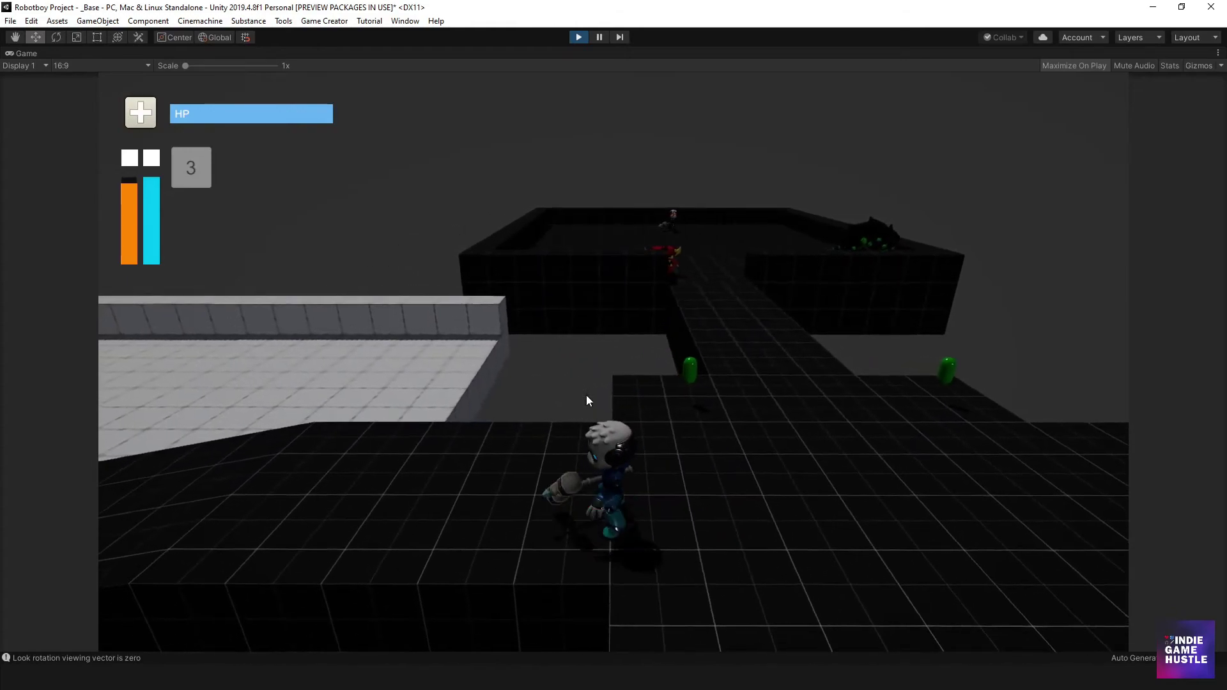
pyautogui.press('a')
pyautogui.press('d')
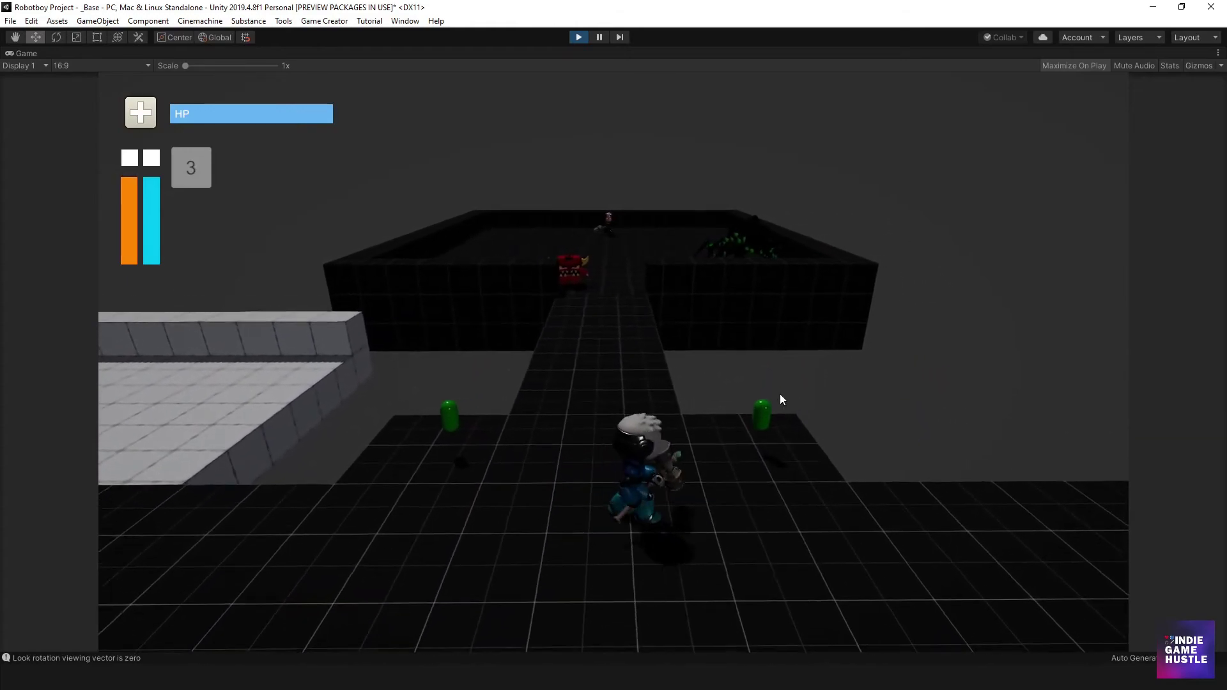
pyautogui.press('a')
pyautogui.press('d')
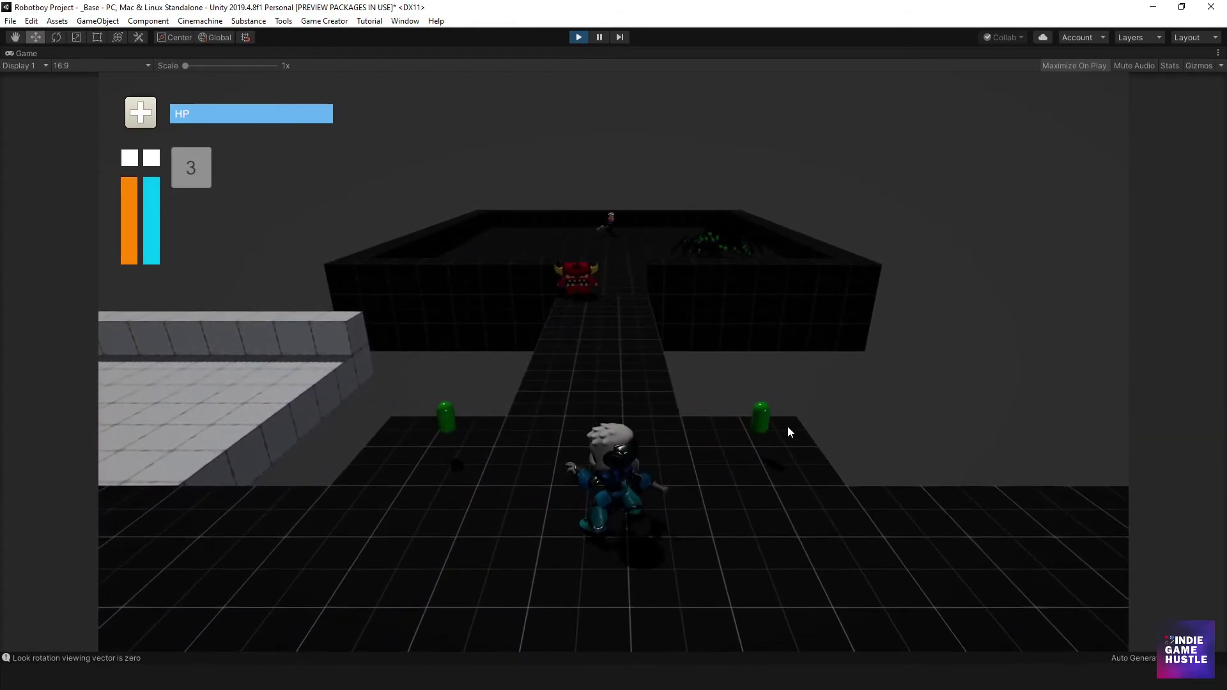
# Step: Approach the red horned enemy on the walkway and lure it back down toward the platform
pyautogui.press('w')
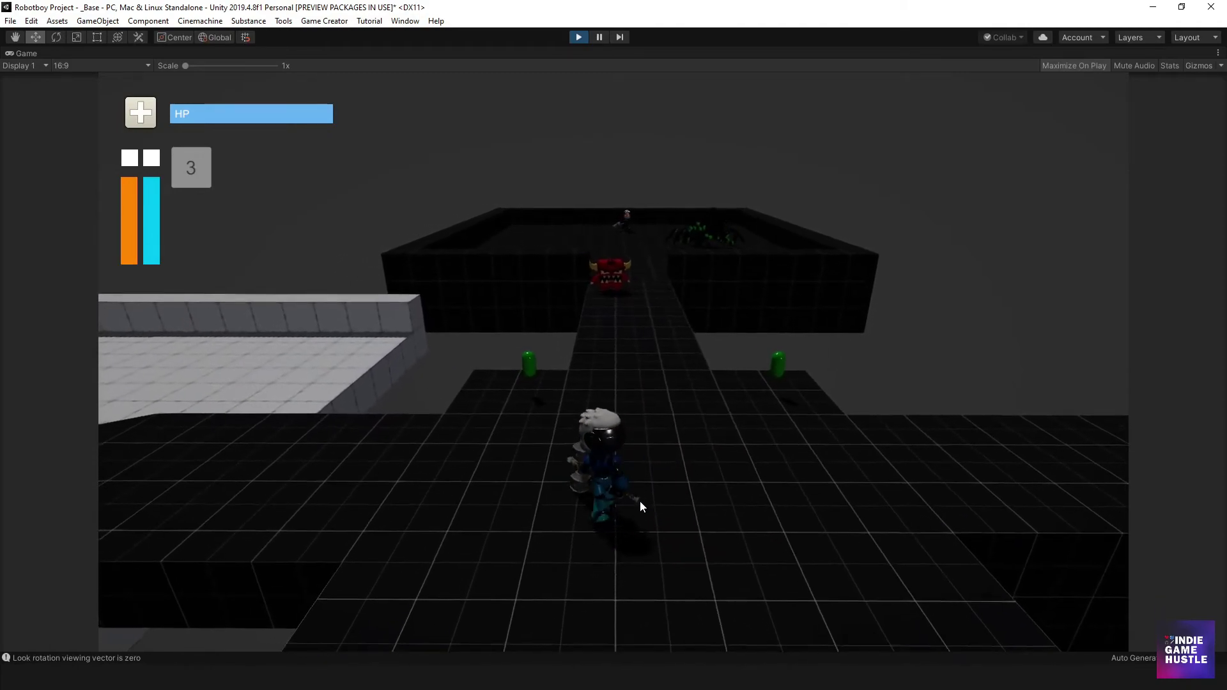
pyautogui.press('w')
pyautogui.press('s')
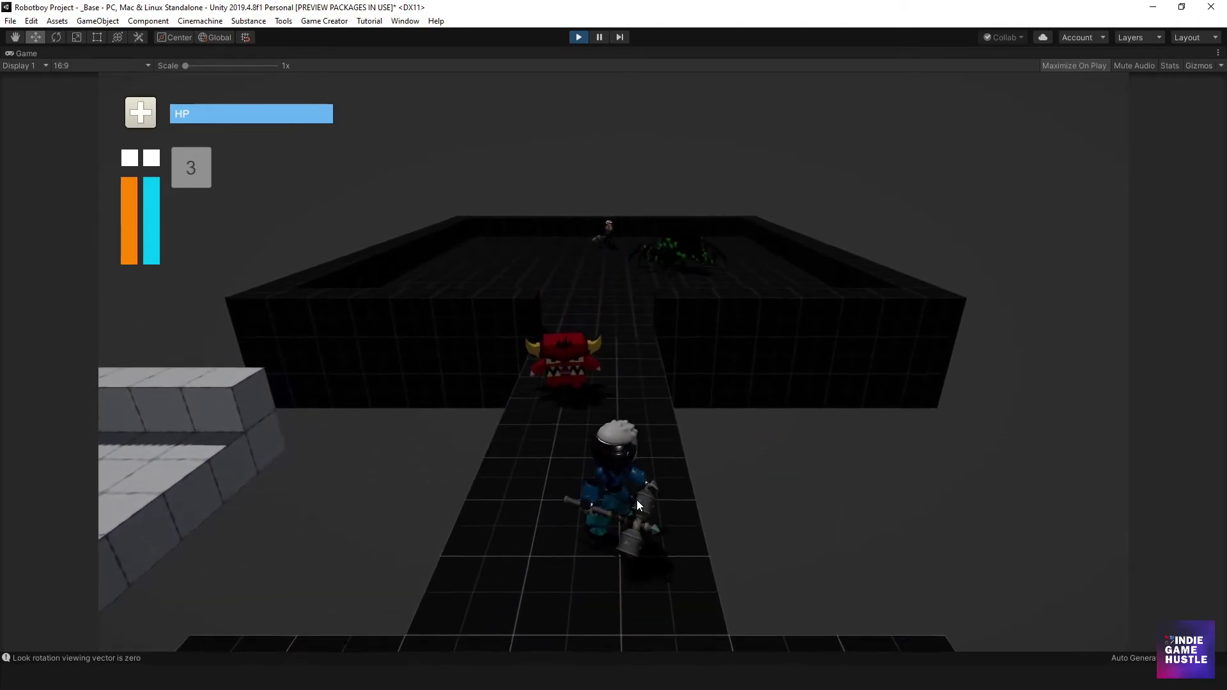
pyautogui.press('a')
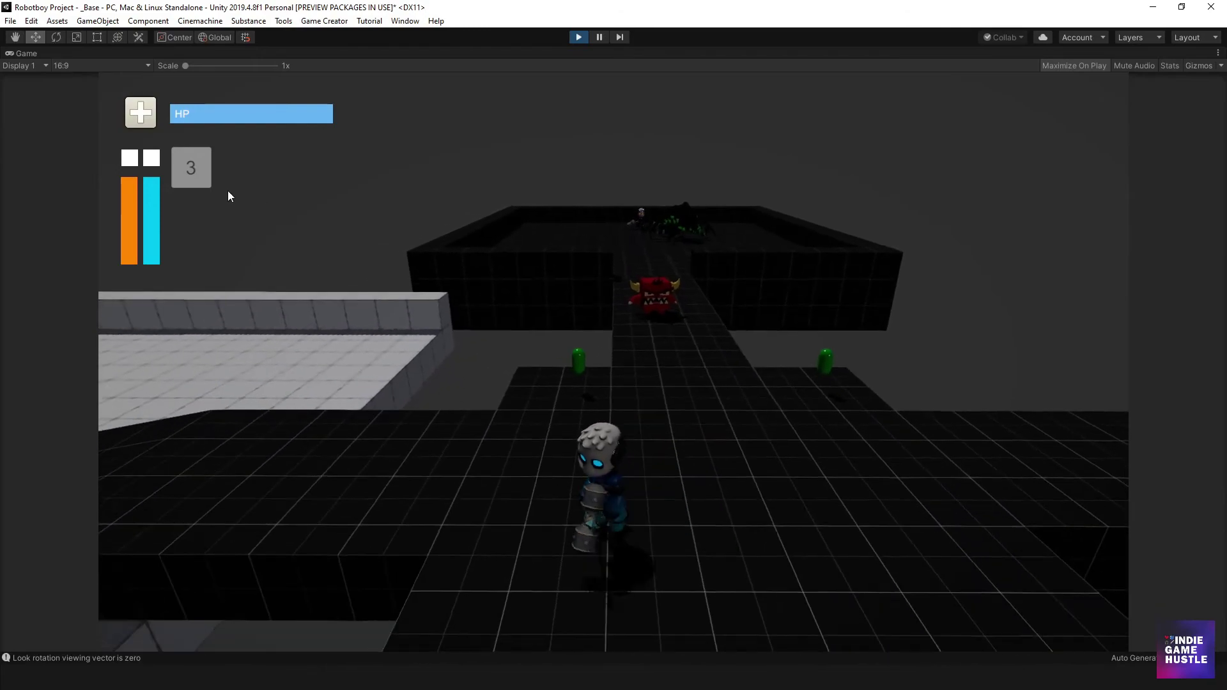
# Step: Move the character from side to side across the platform to dodge the approaching red horned enemy
pyautogui.press('w')
pyautogui.press('w')
pyautogui.press('a')
pyautogui.press('d')
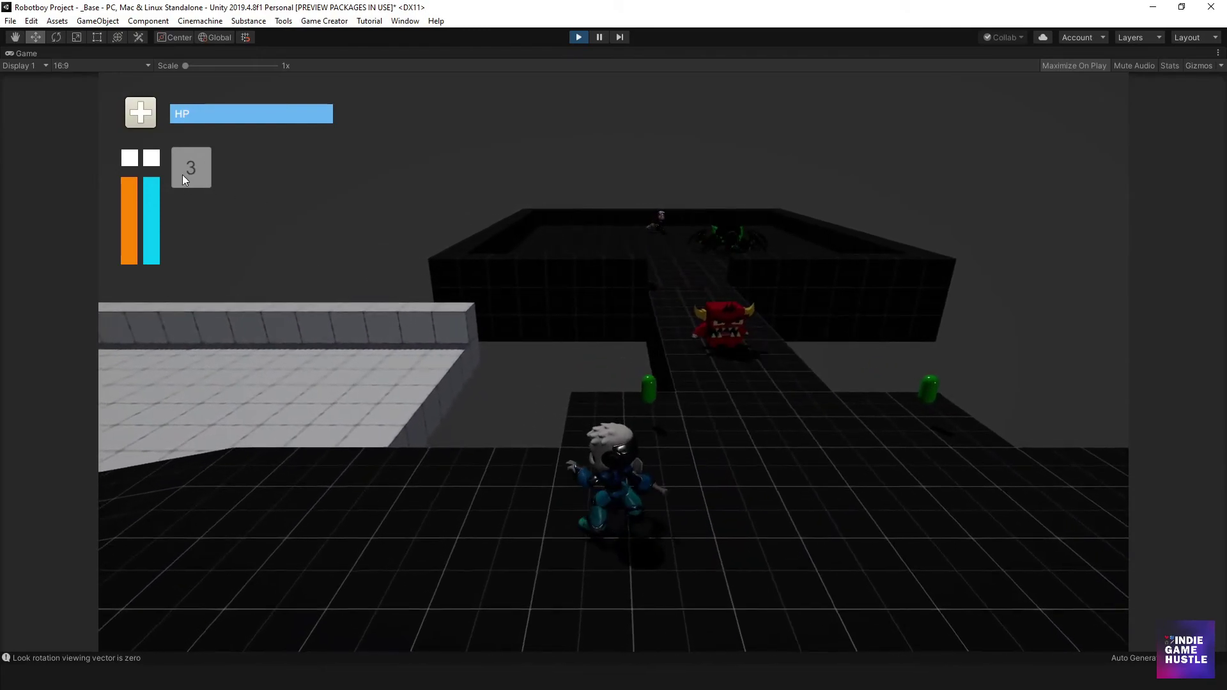
pyautogui.press('d')
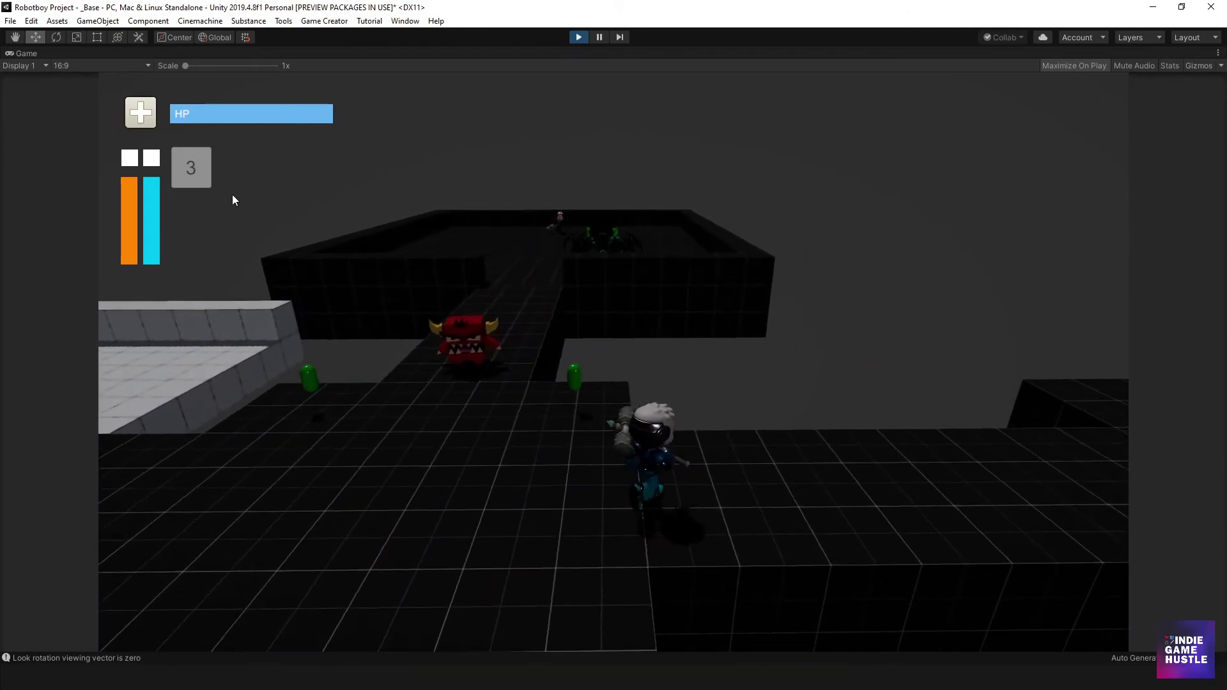
pyautogui.press('a')
pyautogui.press('d')
pyautogui.press('a')
# Step: Jump clear of the red horned enemy and lead it across the platform to the ramp beside the white floor
pyautogui.press('space')
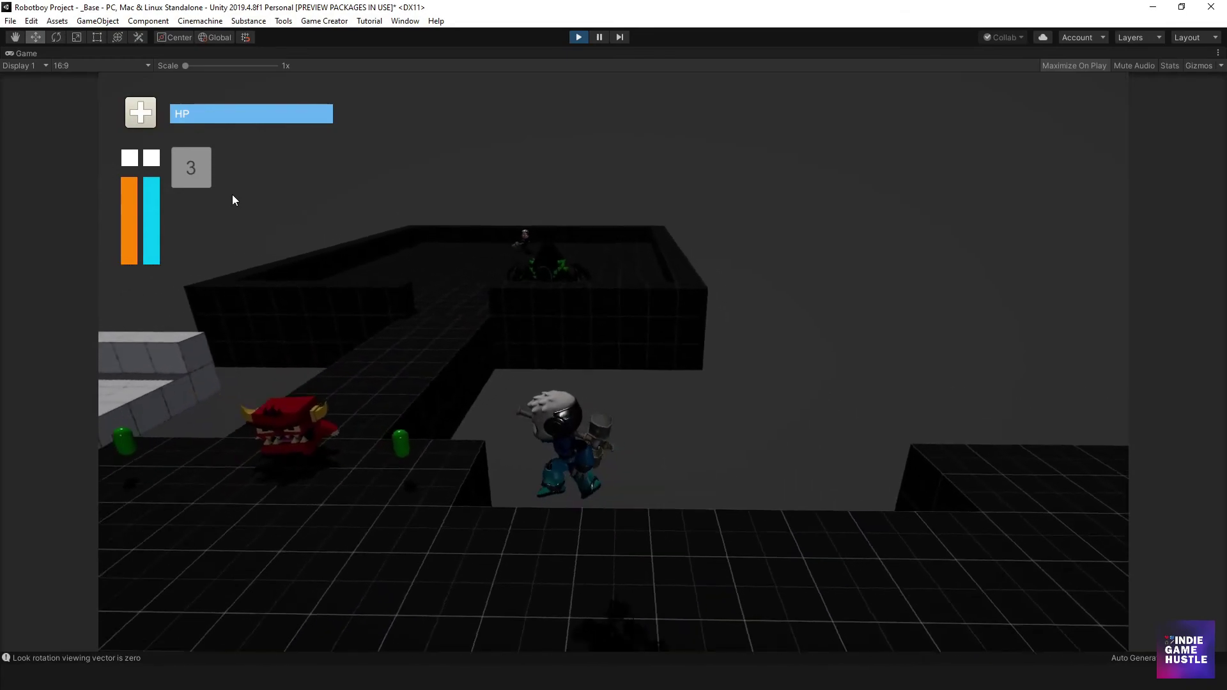
pyautogui.press('s')
pyautogui.press('w')
pyautogui.press('a')
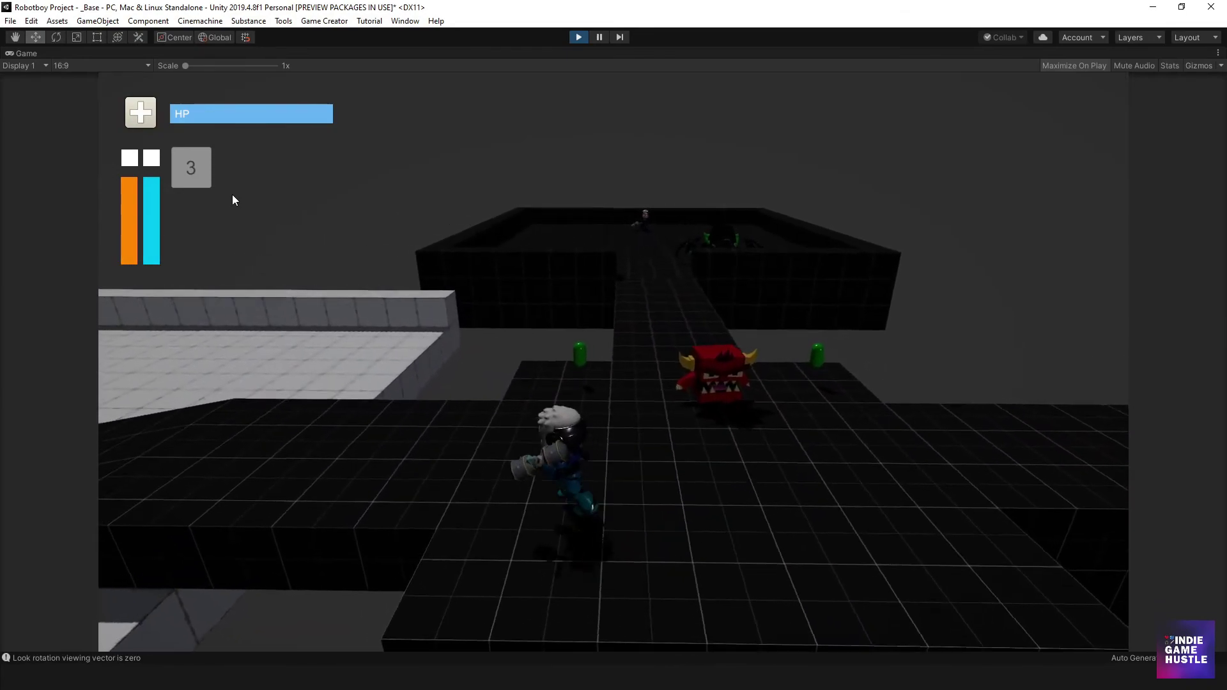
pyautogui.press('s')
pyautogui.press('d')
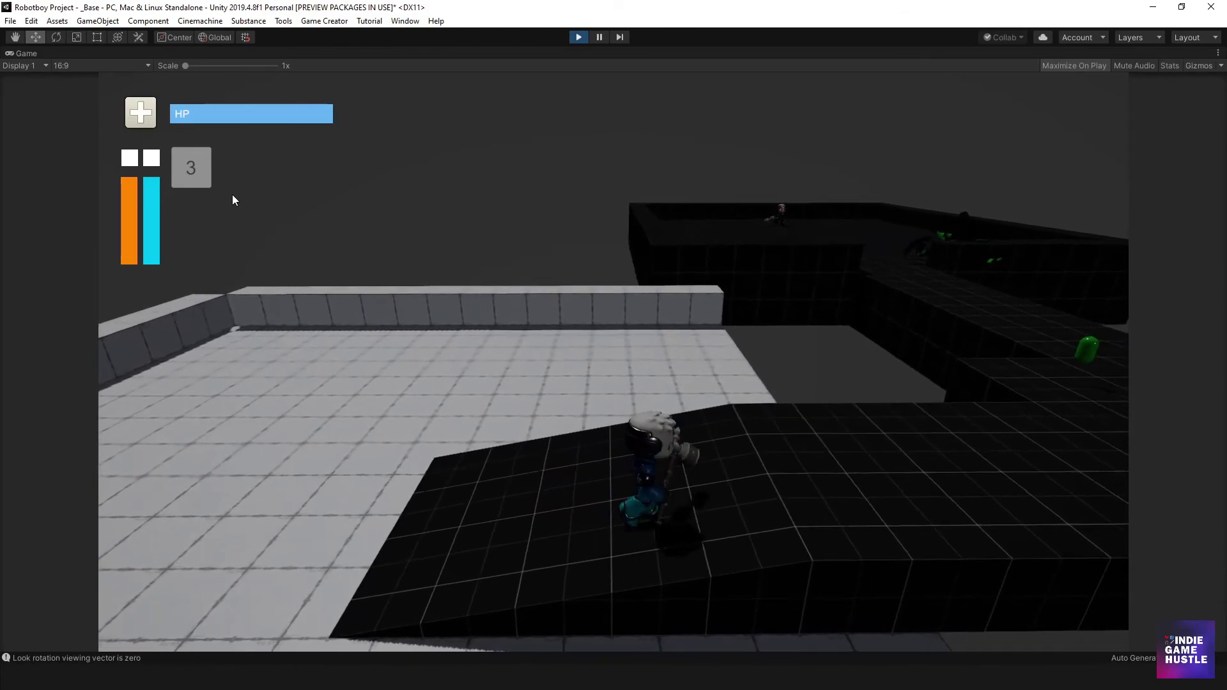
# Step: Run back between the green capsules and jump up the walkway into the arena
pyautogui.press('w')
pyautogui.press('space')
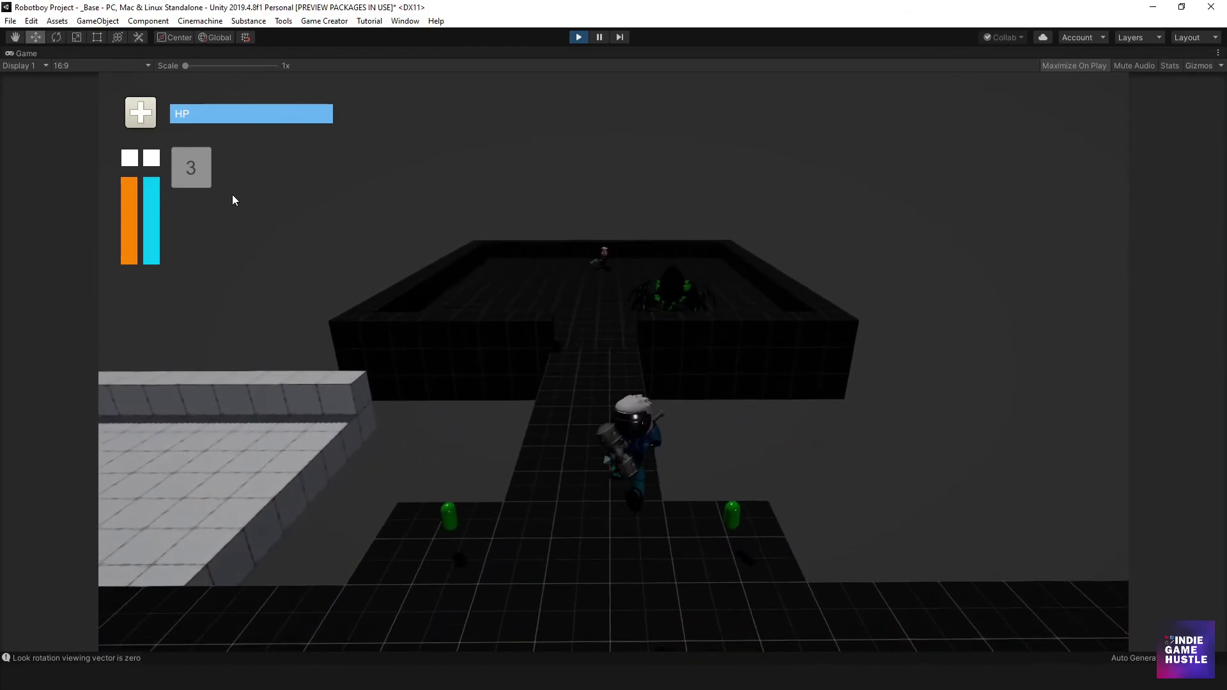
pyautogui.press('space')
pyautogui.press('w')
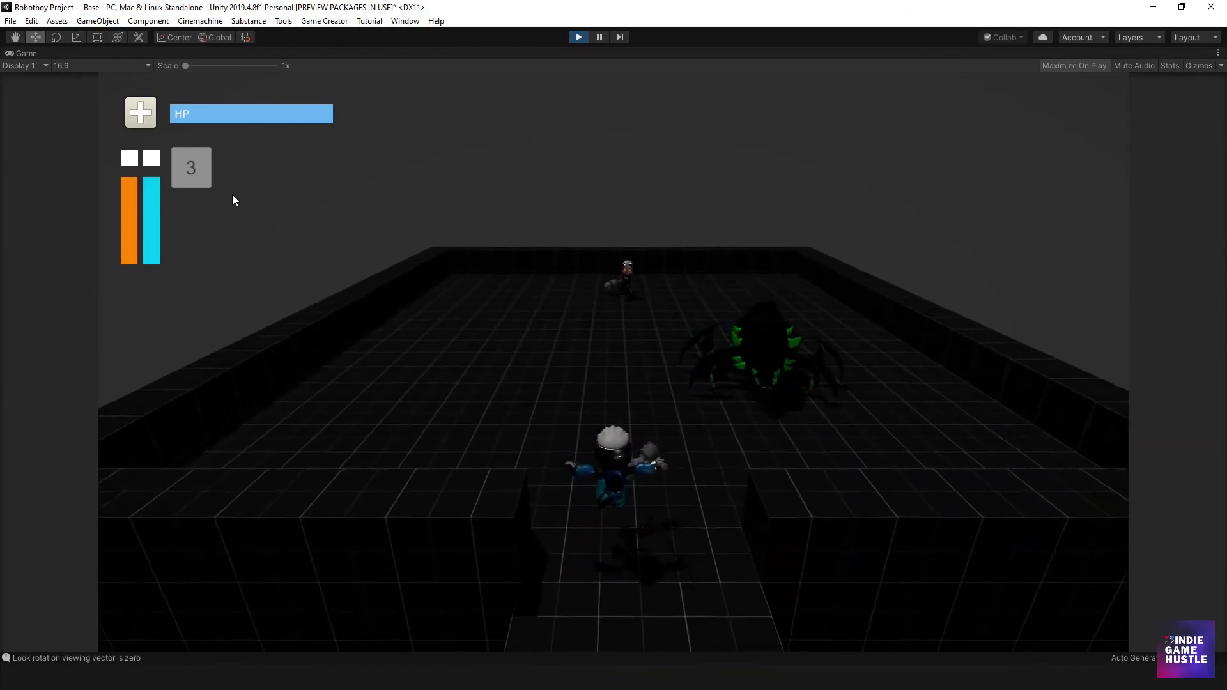
# Step: Run to the arena's side wall and return toward the spider in the middle
pyautogui.press('a')
pyautogui.press('d')
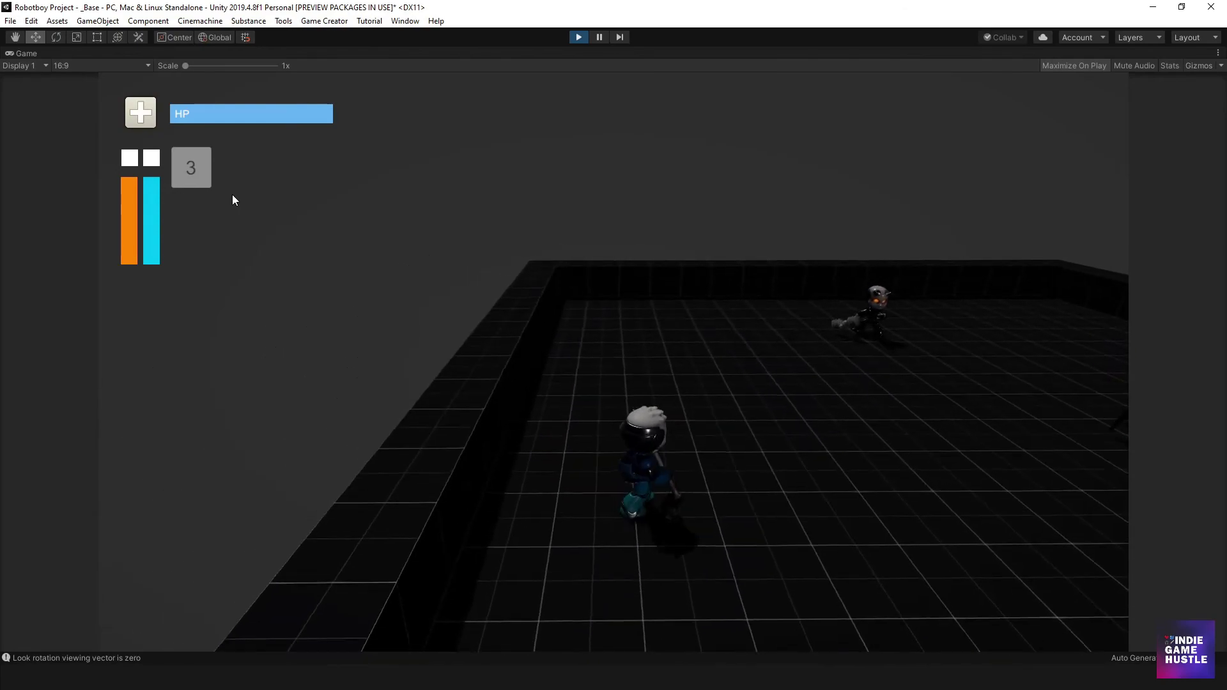
pyautogui.press('a')
pyautogui.press('d')
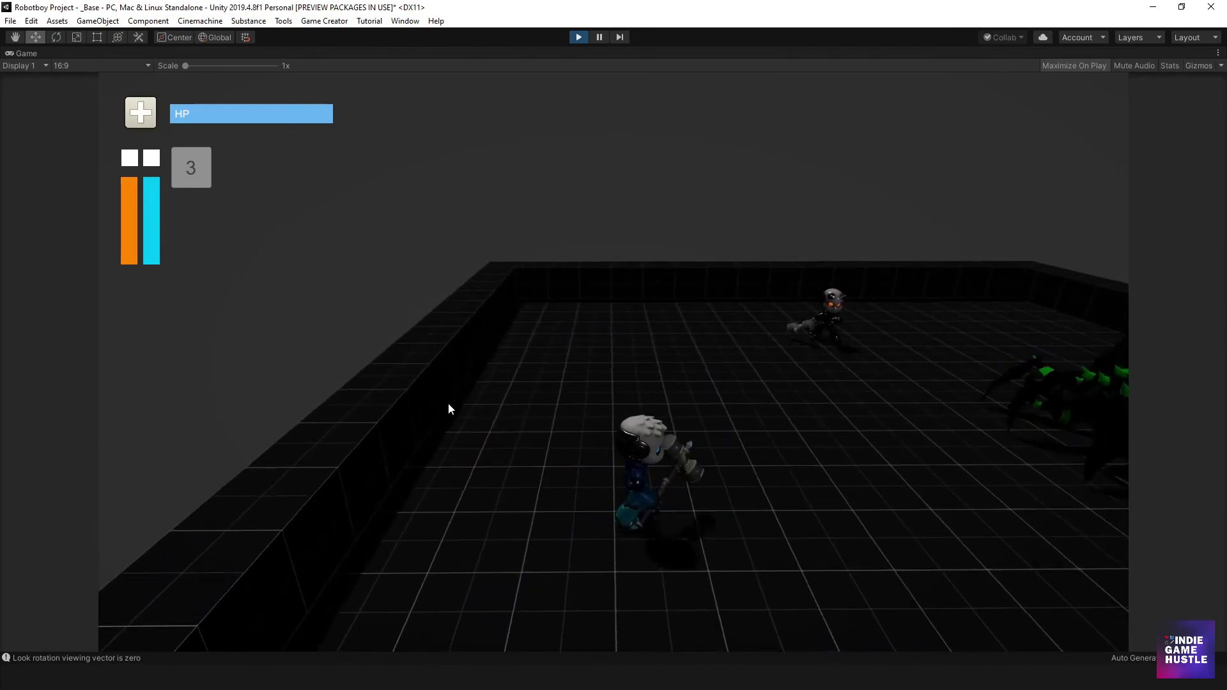
pyautogui.press('s')
pyautogui.press('d')
pyautogui.press('w')
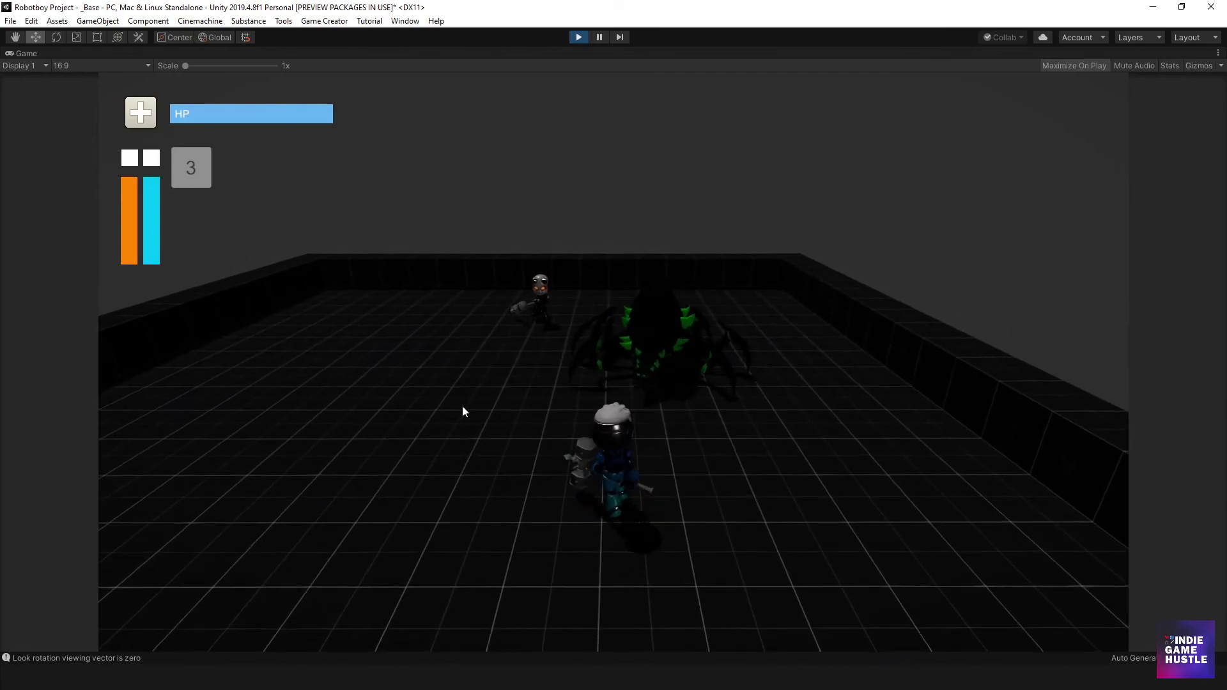
# Step: Evade the spider by circling between the arena's open floor and its side wall
pyautogui.press('a')
pyautogui.press('d')
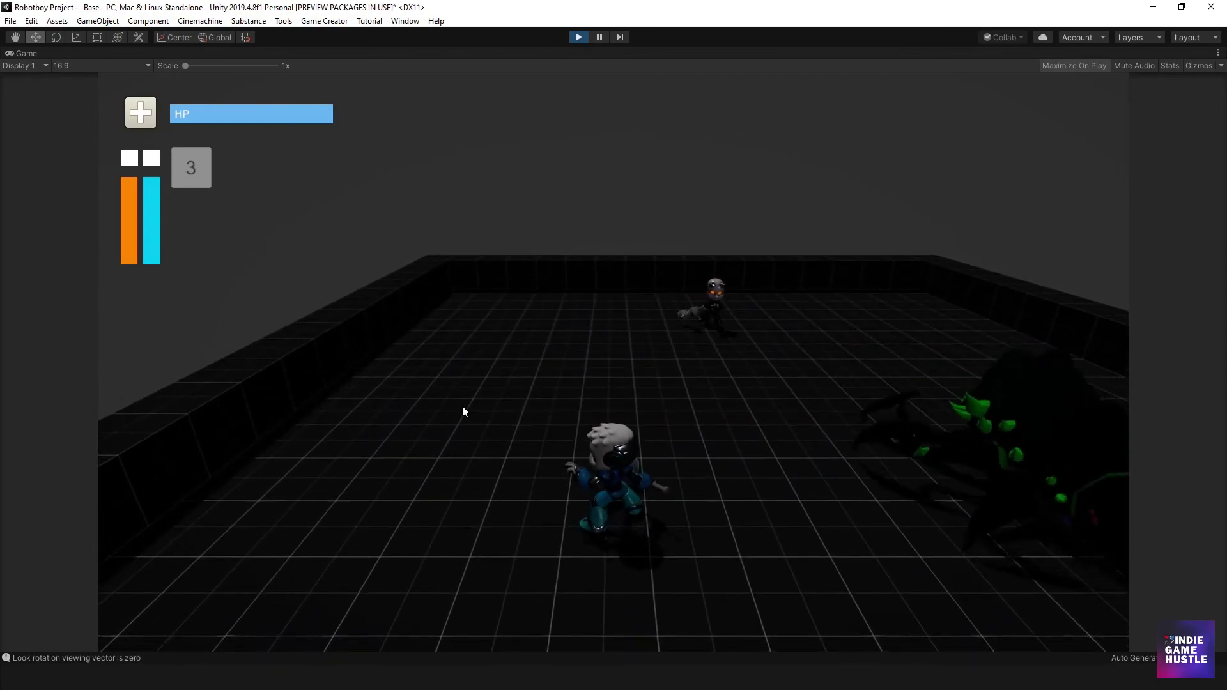
pyautogui.press('a')
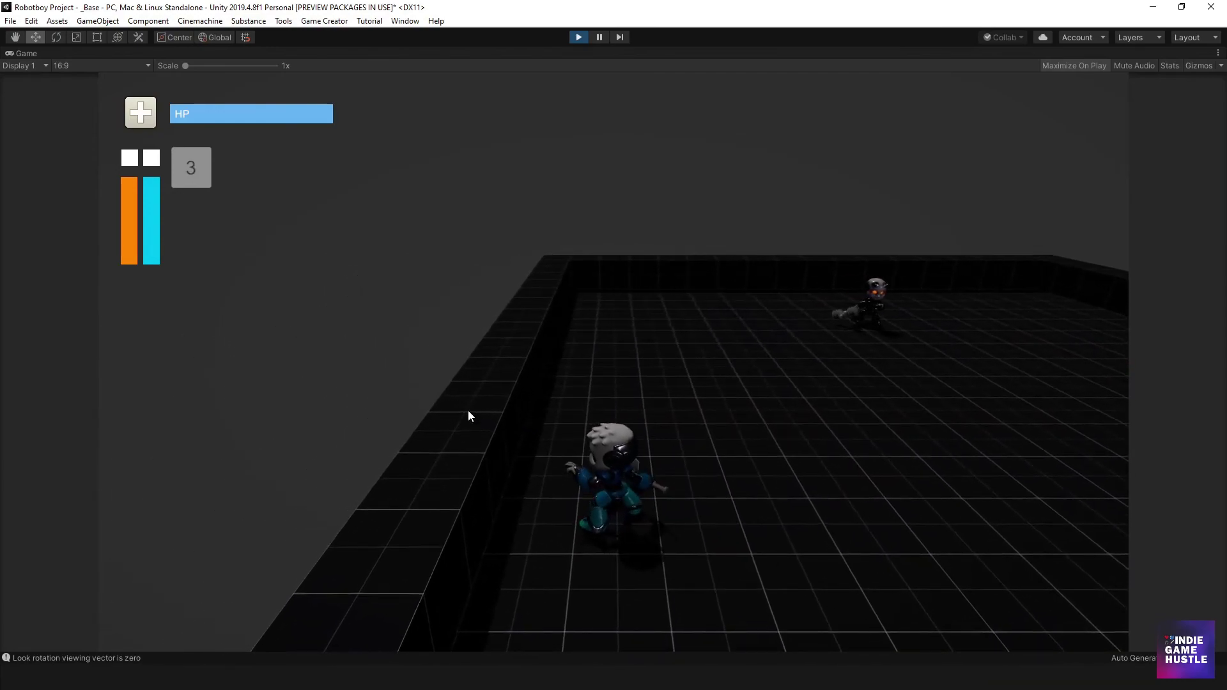
pyautogui.press('s')
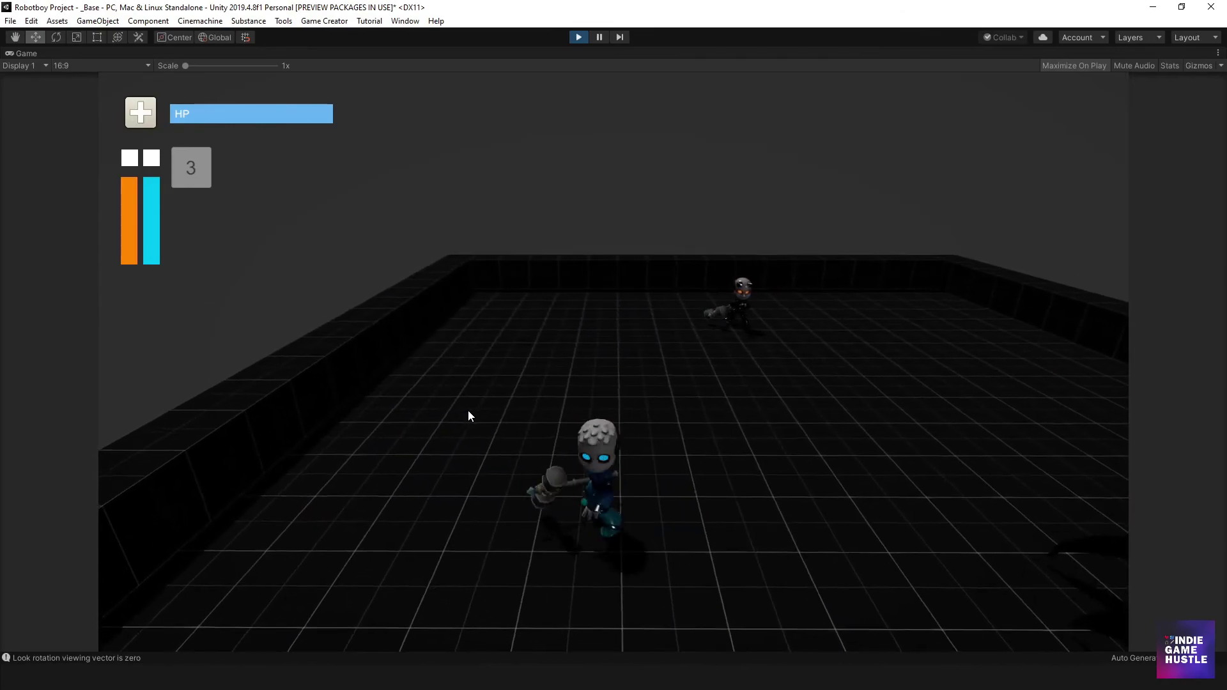
pyautogui.press('a')
pyautogui.press('w')
pyautogui.press('s')
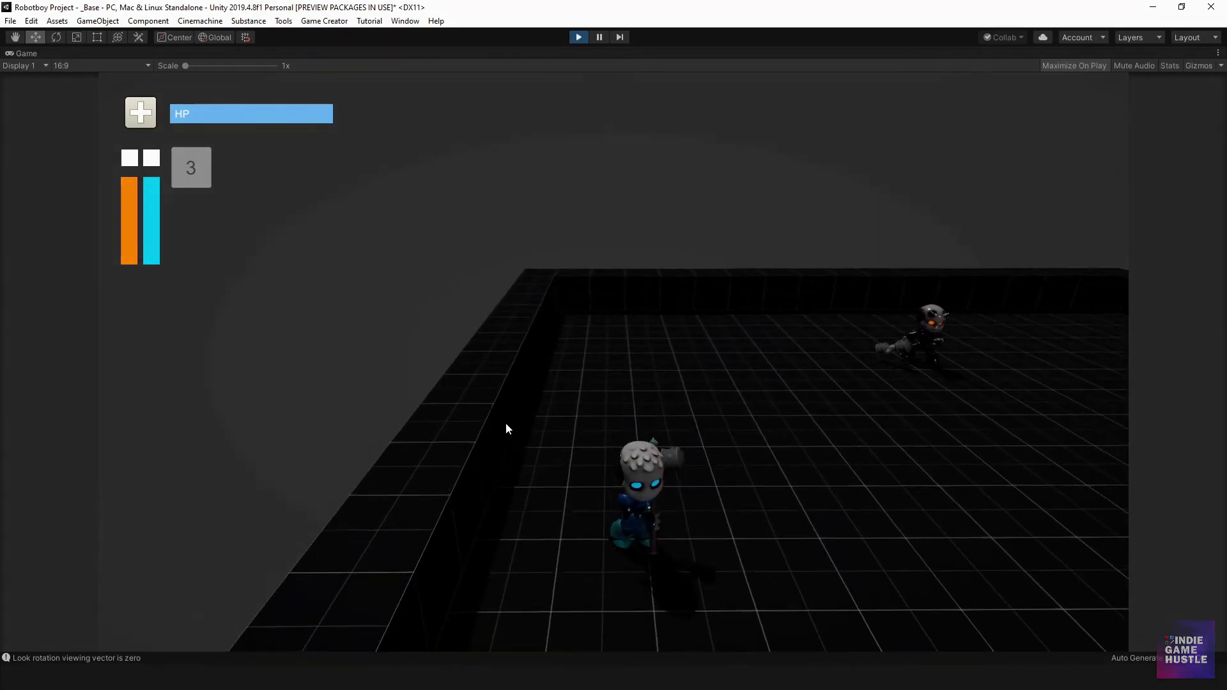